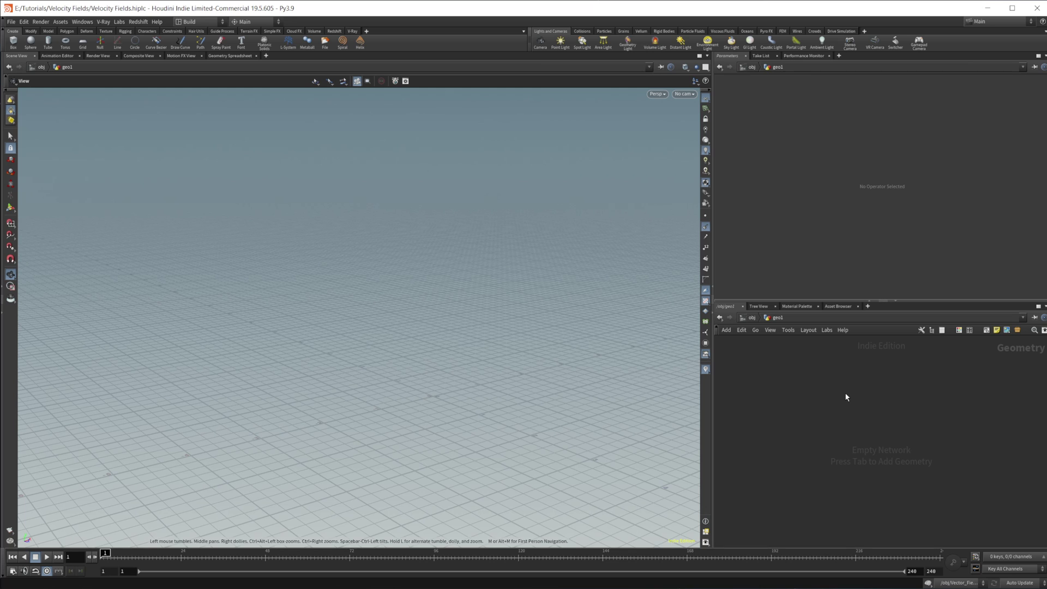
# Add a Spiral node to the empty geometry network.
pyautogui.press('Tab')
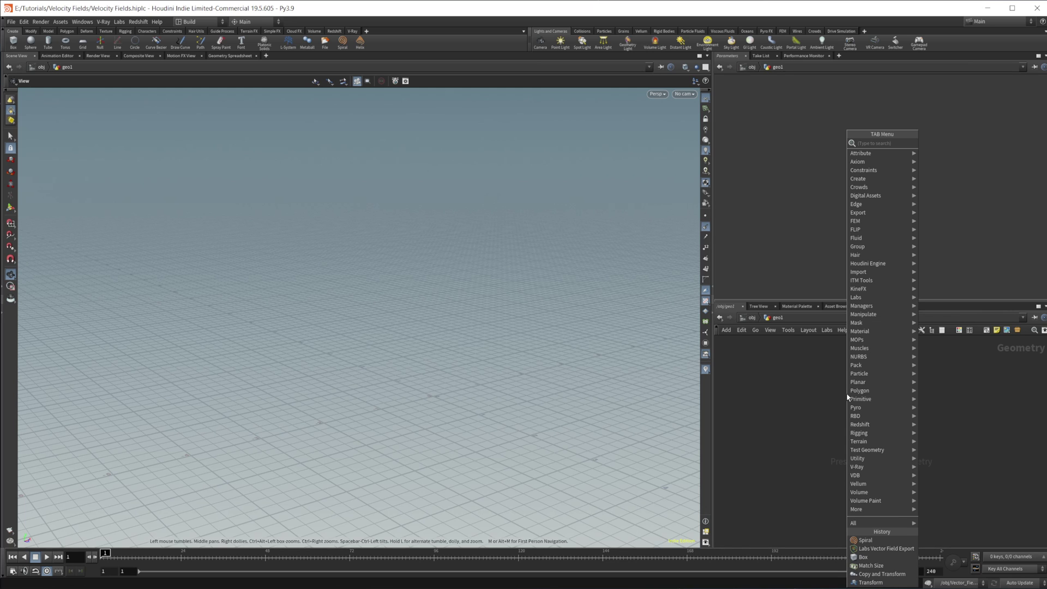
pyautogui.write('spi')
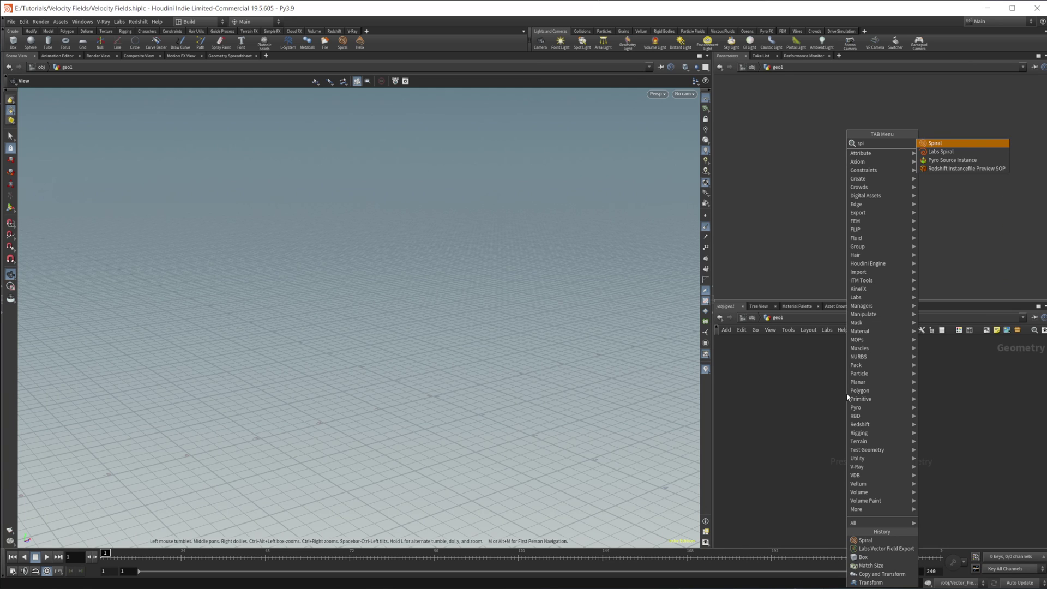
pyautogui.press('Return')
pyautogui.click(847, 392)
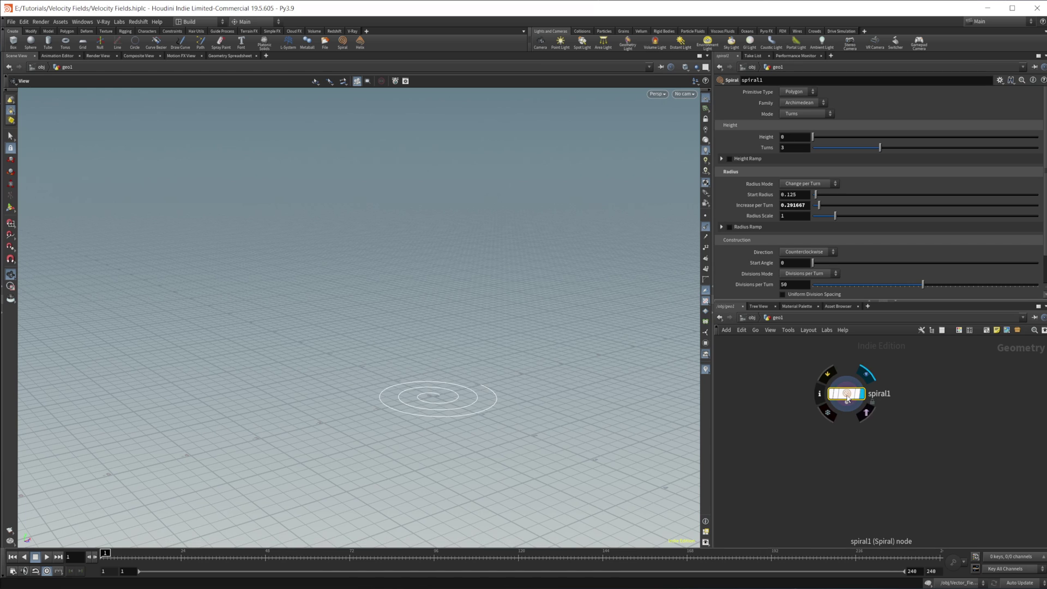
# Set the spiral's height to about 2.92 and its turns to about 1.64.
pyautogui.moveTo(477, 393); pyautogui.dragTo(414, 404)
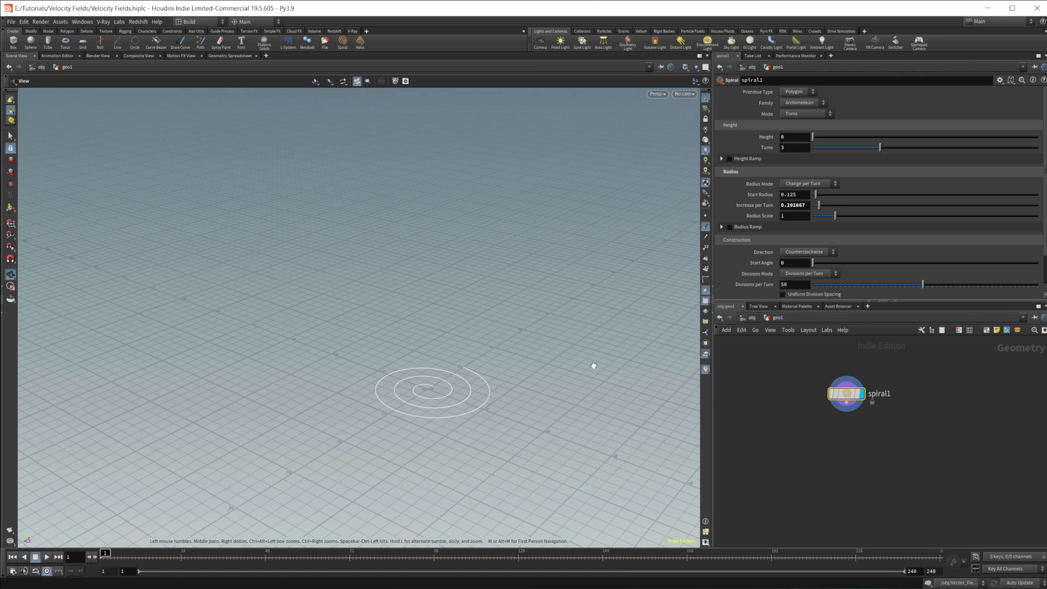
pyautogui.moveTo(812, 137); pyautogui.dragTo(849, 148)
pyautogui.moveTo(397, 366)
pyautogui.mouseDown()
pyautogui.moveTo(400, 333)
pyautogui.moveTo(406, 348)
pyautogui.mouseUp()
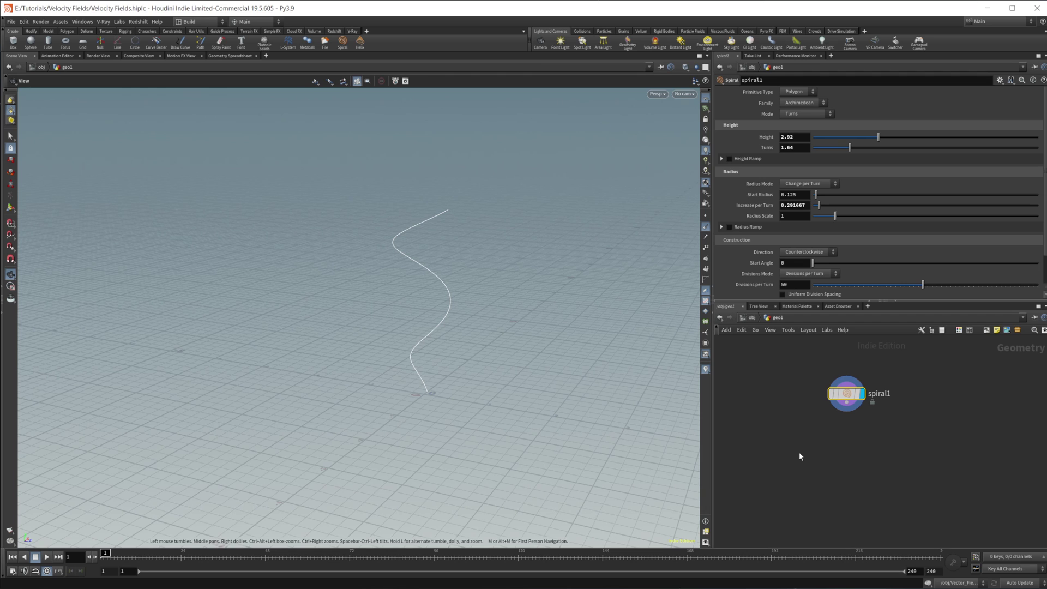
# Add a Bound node, feed the spiral into it and display its result.
pyautogui.moveTo(800, 452); pyautogui.dragTo(789, 438, button='middle')
pyautogui.press('Tab')
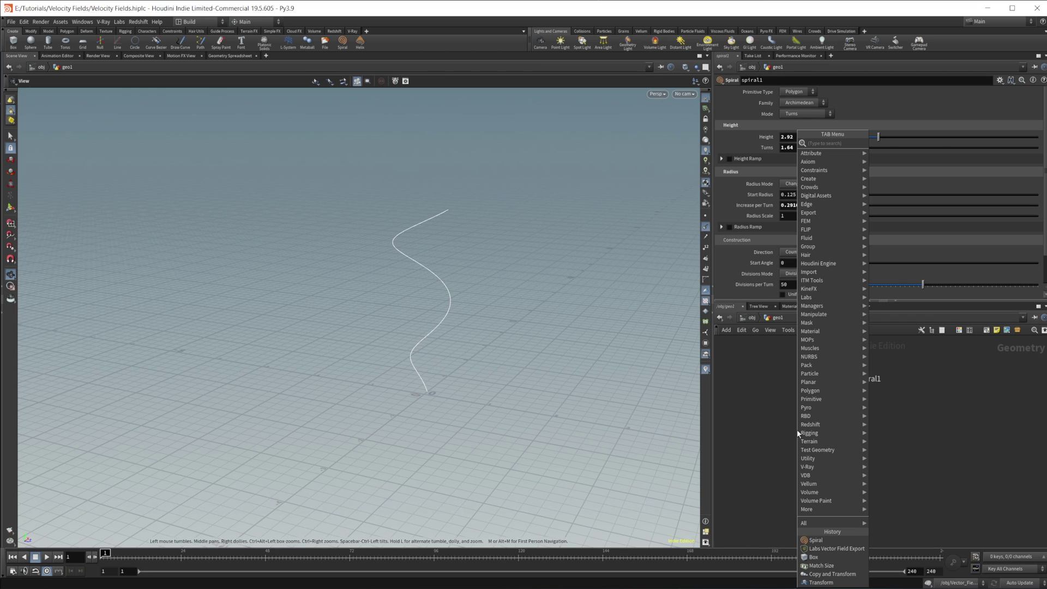
pyautogui.write('bound')
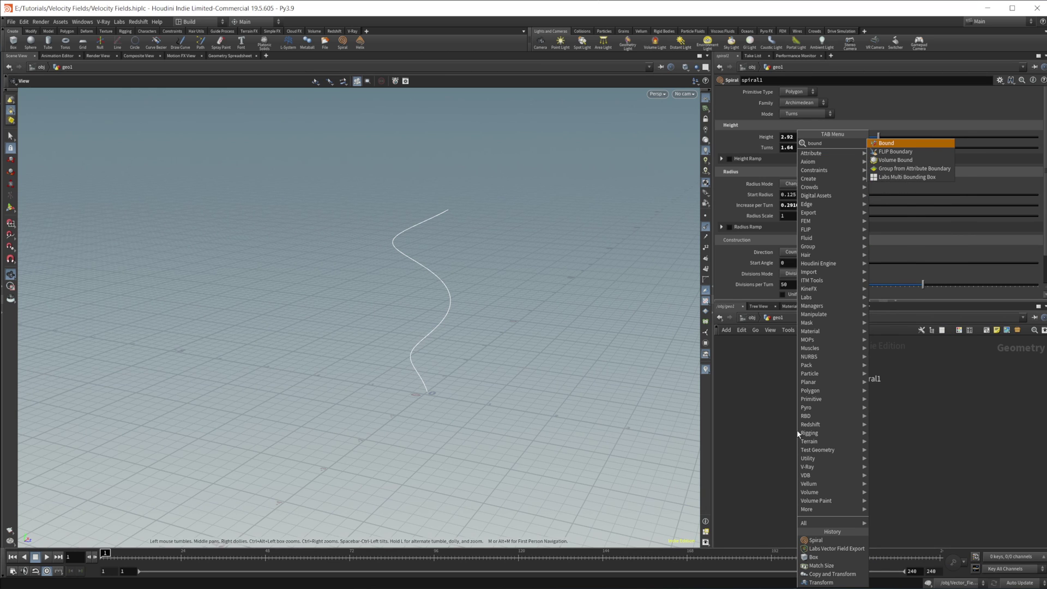
pyautogui.press('Return')
pyautogui.click(797, 430)
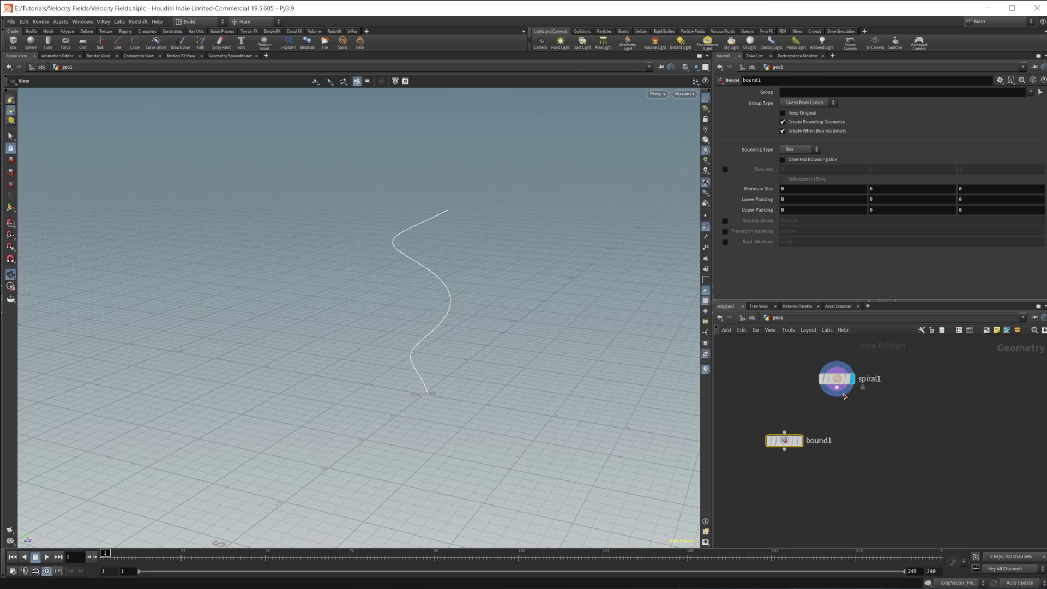
pyautogui.moveTo(837, 388); pyautogui.dragTo(785, 432)
pyautogui.click(799, 441)
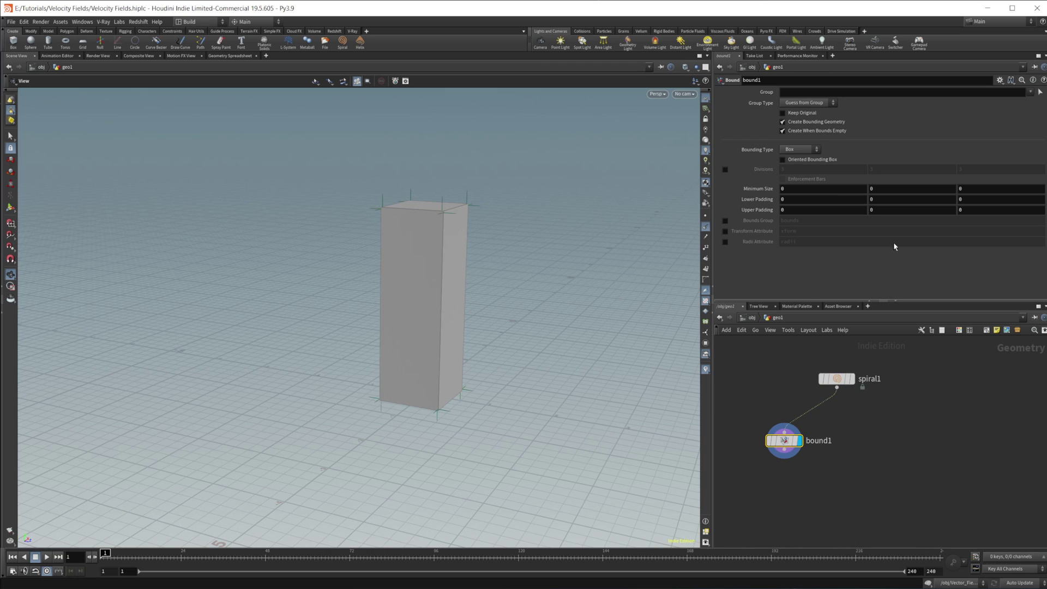
# Set the bounding box's lower and upper padding to 1 on all three axes.
pyautogui.click(814, 199)
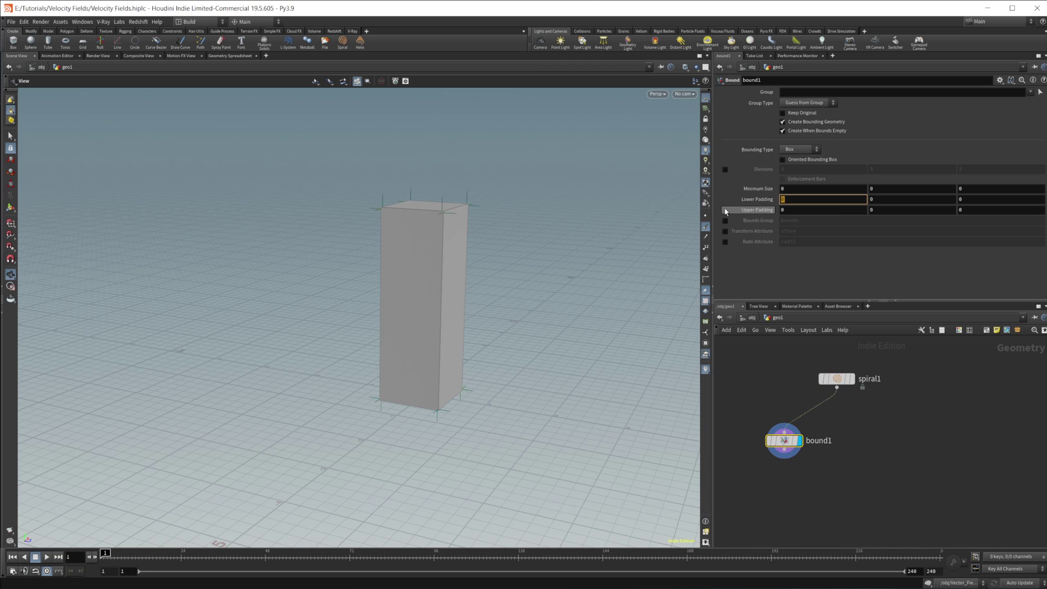
pyautogui.write('1')
pyautogui.press('Tab')
pyautogui.write('1')
pyautogui.press('Tab')
pyautogui.write('1')
pyautogui.press('Tab')
pyautogui.write('1')
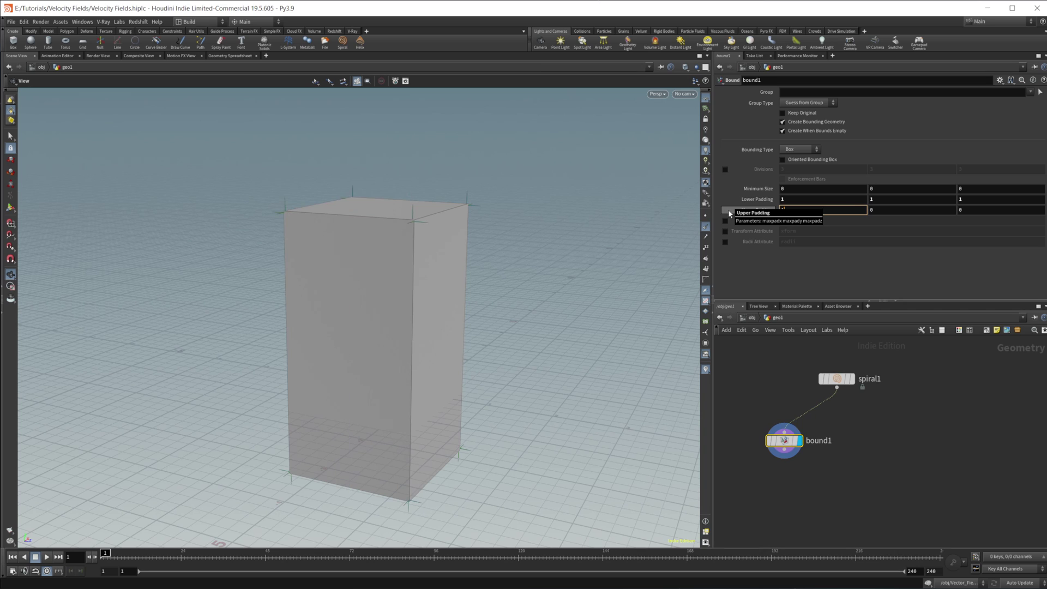
pyautogui.press('Tab')
pyautogui.write('1')
pyautogui.press('Tab')
pyautogui.write('1')
pyautogui.press('Tab')
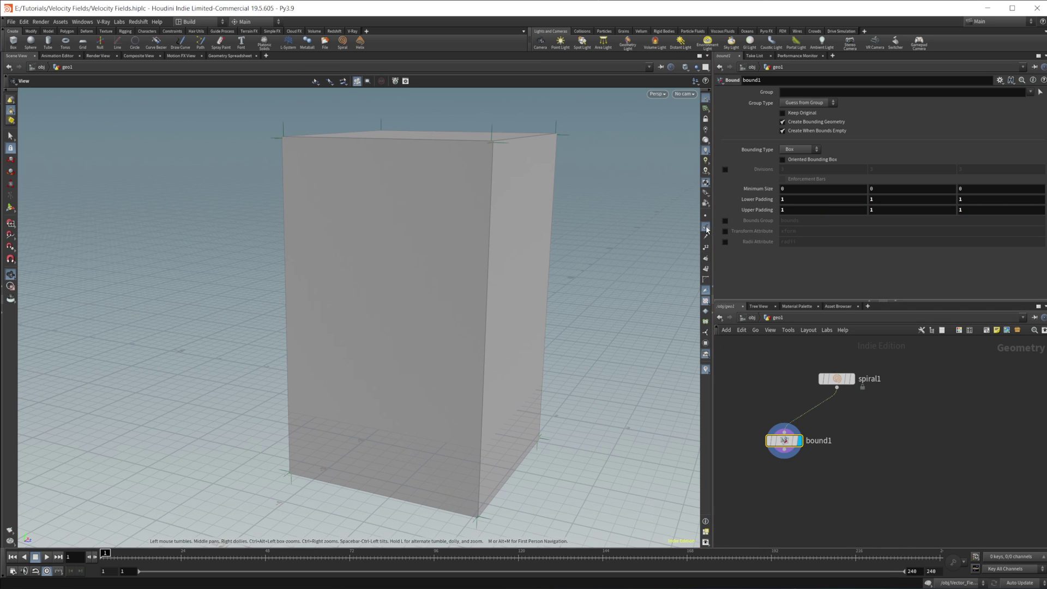
# Add a VDB node beside the Bound node.
pyautogui.moveTo(793, 505); pyautogui.dragTo(835, 466, button='middle')
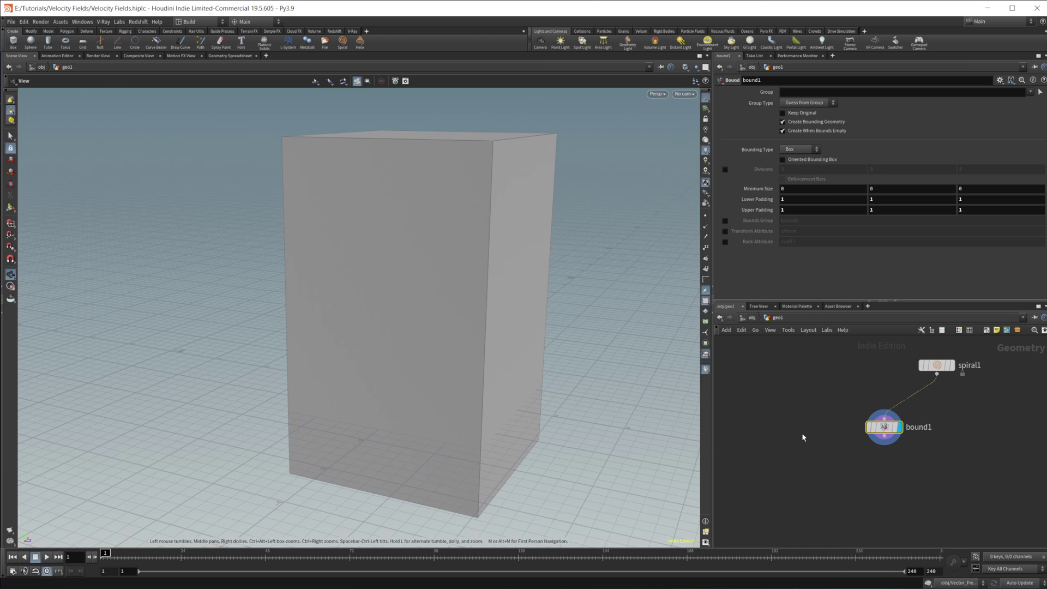
pyautogui.press('Tab')
pyautogui.write('vdb')
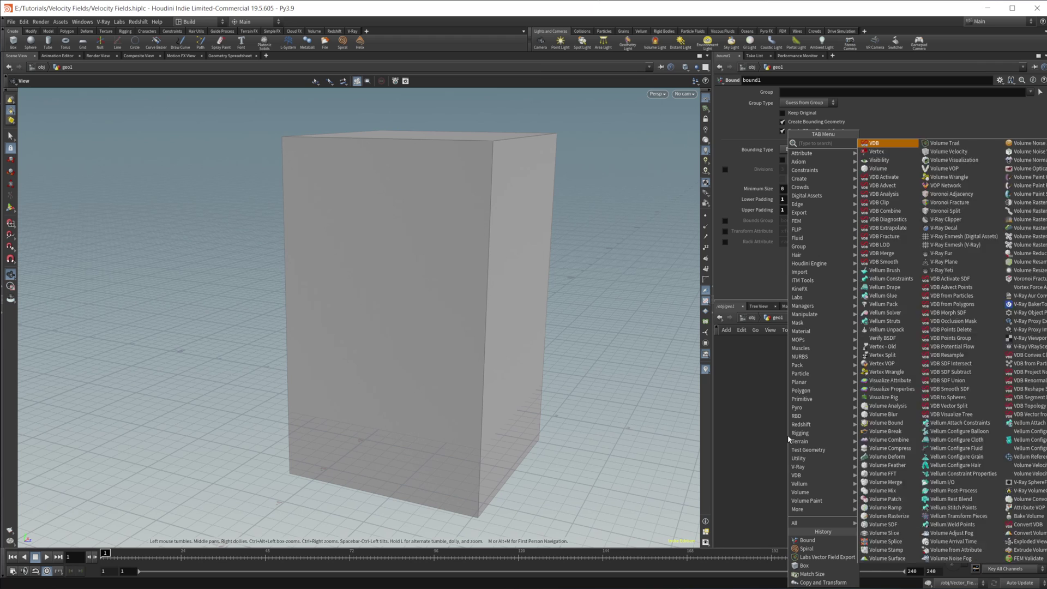
pyautogui.press('Return')
pyautogui.click(787, 434)
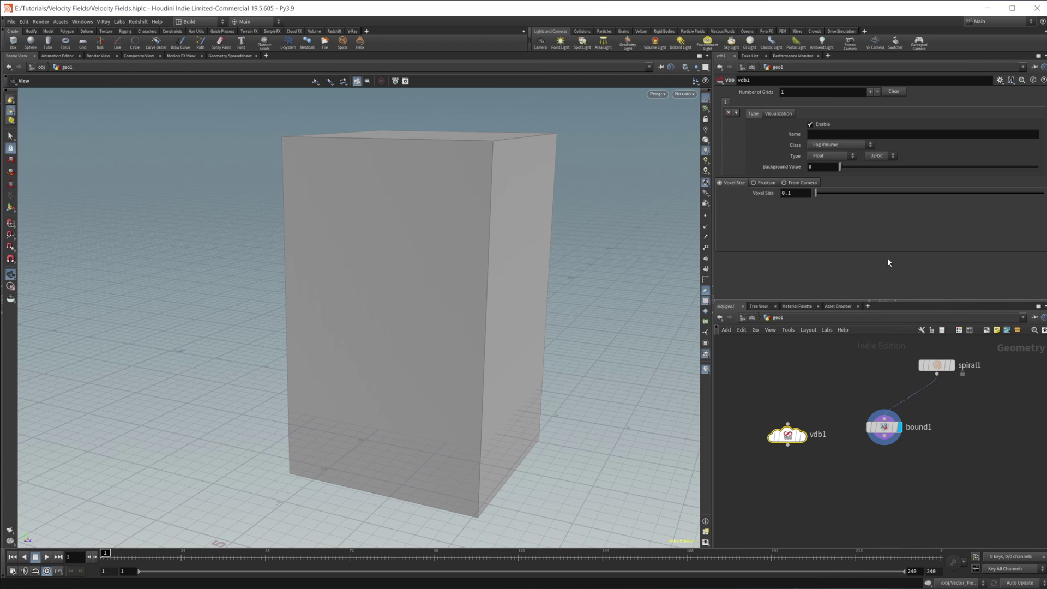
# Name the VDB grid vel and set its type to Vector Float with vector type Displacement/Velocity/Acceleration.
pyautogui.click(824, 134)
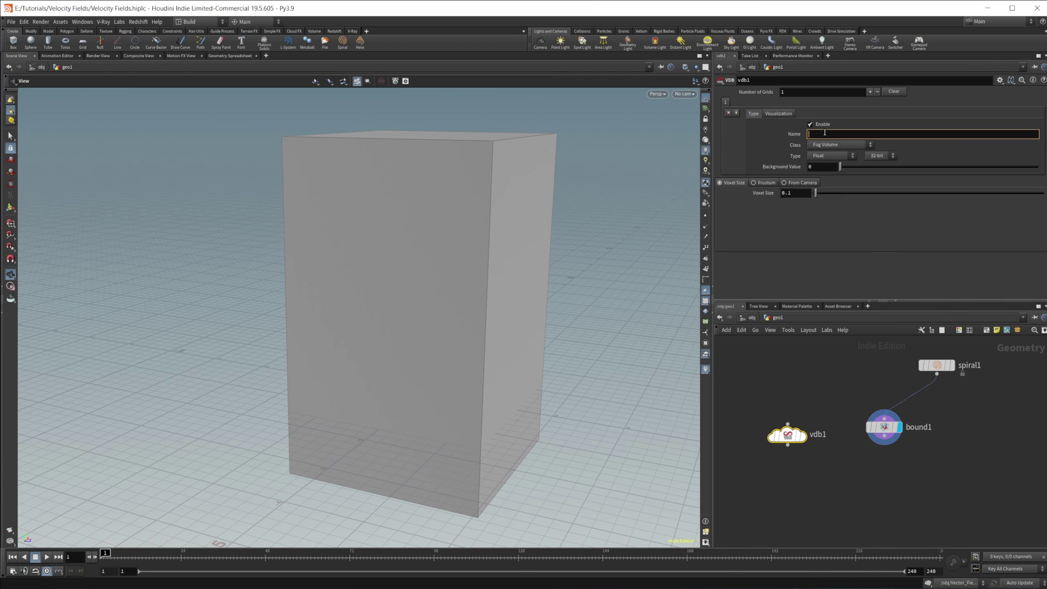
pyautogui.write('vel')
pyautogui.press('Return')
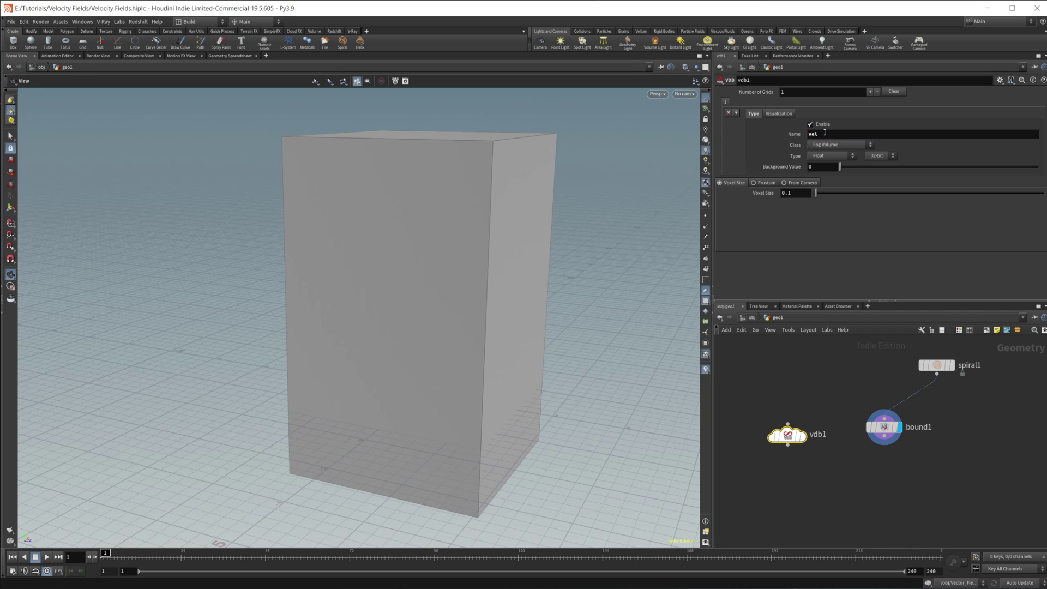
pyautogui.click(840, 157)
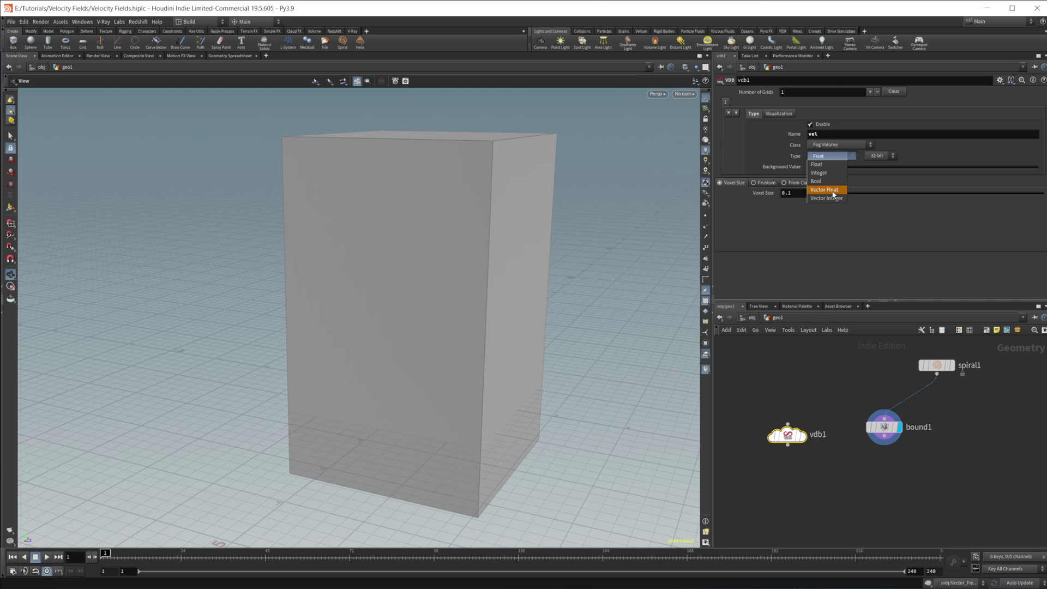
pyautogui.click(833, 191)
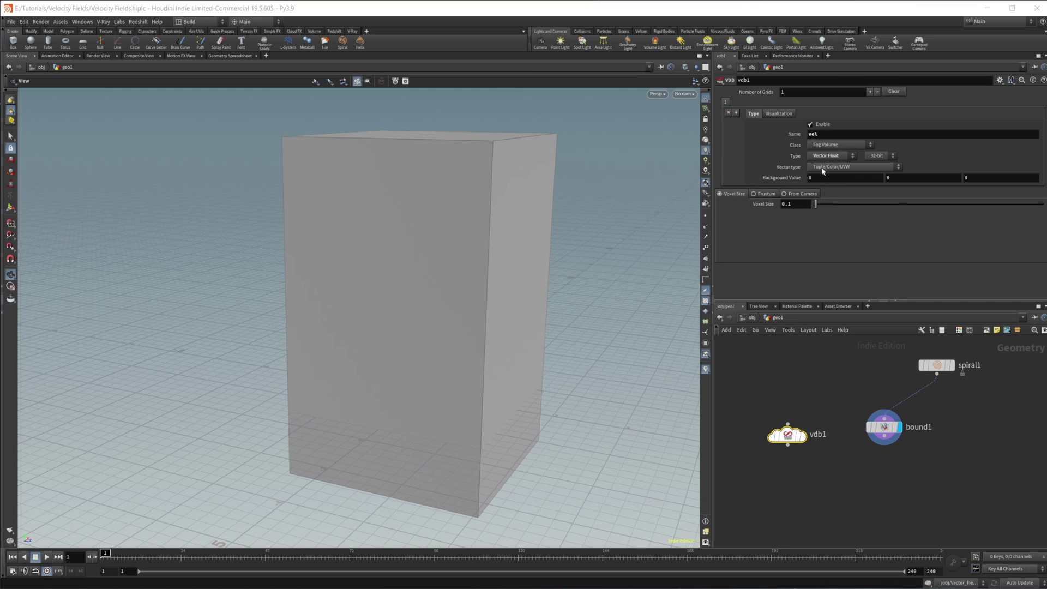
pyautogui.click(823, 168)
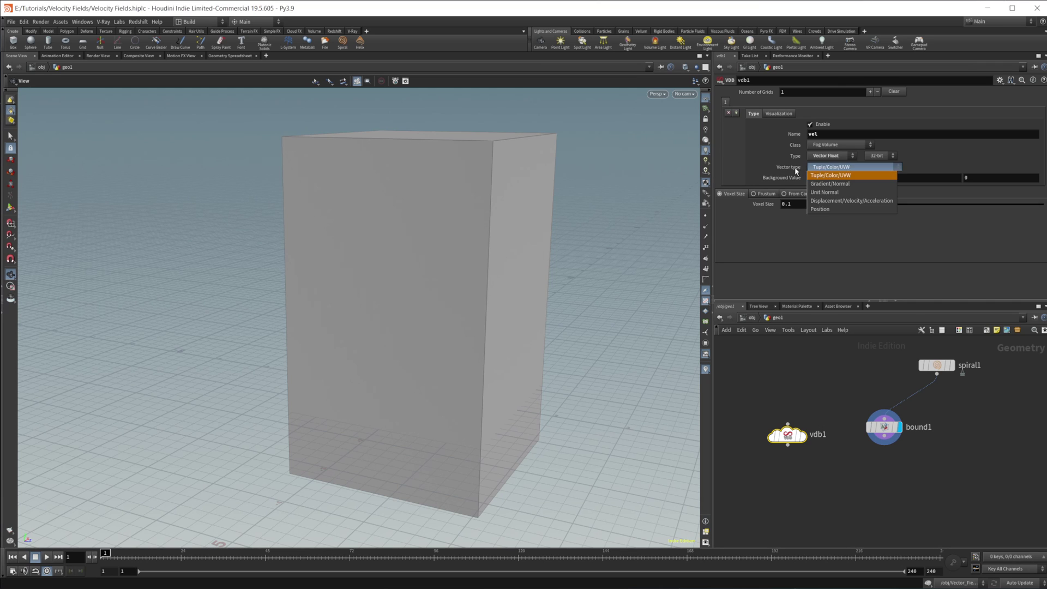
pyautogui.click(859, 202)
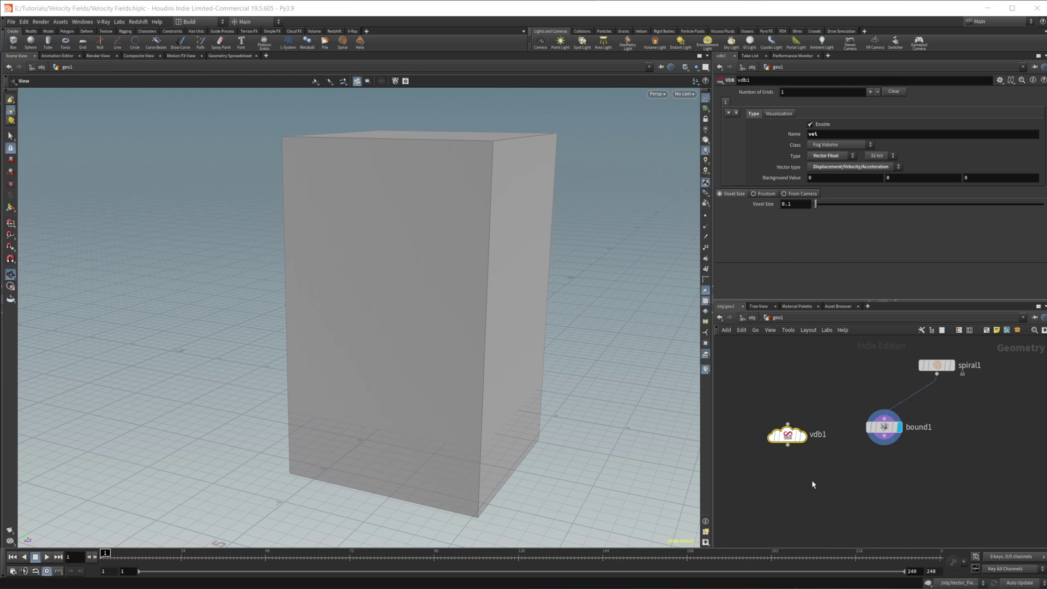
# Add a VDB Activate node and connect the VDB to its first input and the Bound node to its second.
pyautogui.moveTo(800, 465); pyautogui.dragTo(778, 433, button='middle')
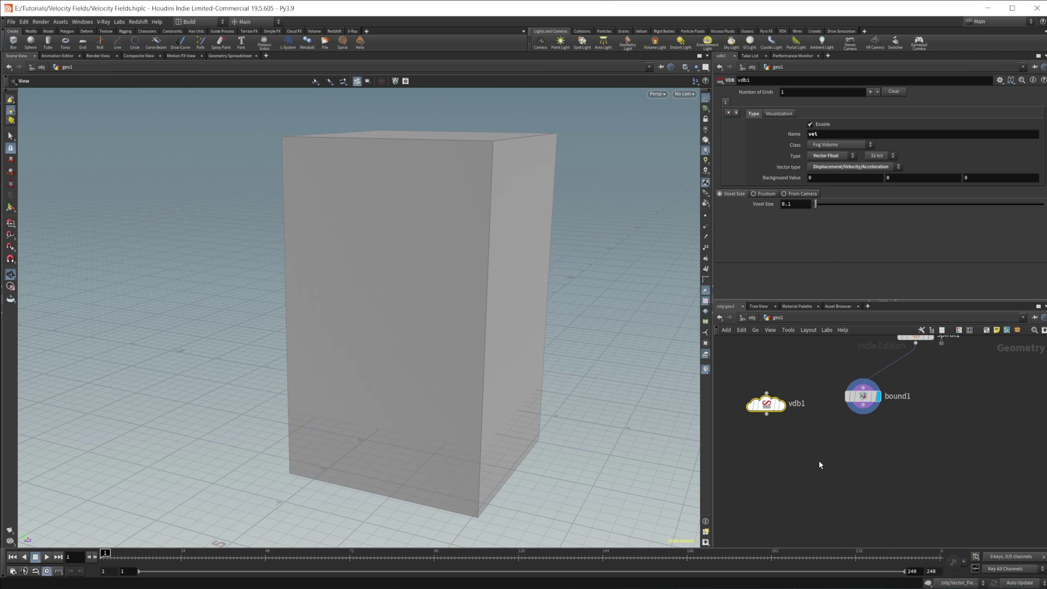
pyautogui.press('Tab')
pyautogui.write('vdbac')
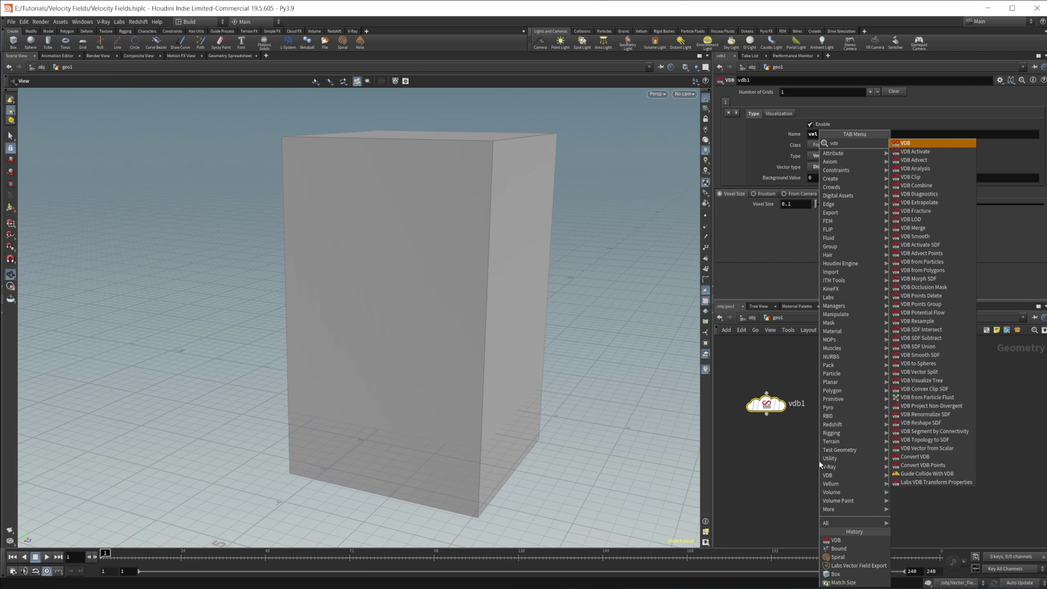
pyautogui.press('Return')
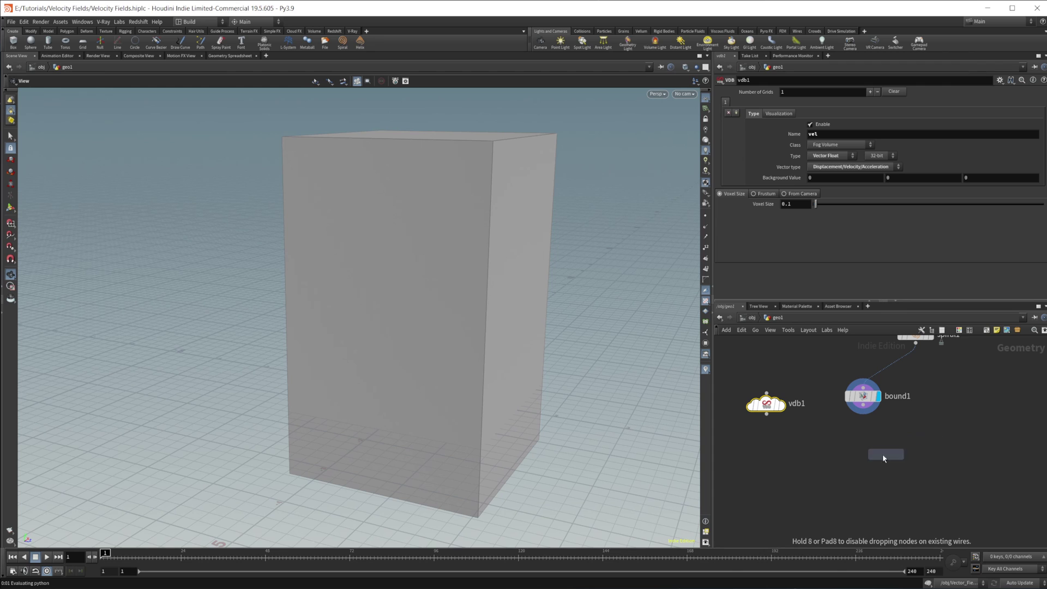
pyautogui.click(862, 465)
pyautogui.moveTo(767, 415); pyautogui.dragTo(845, 454)
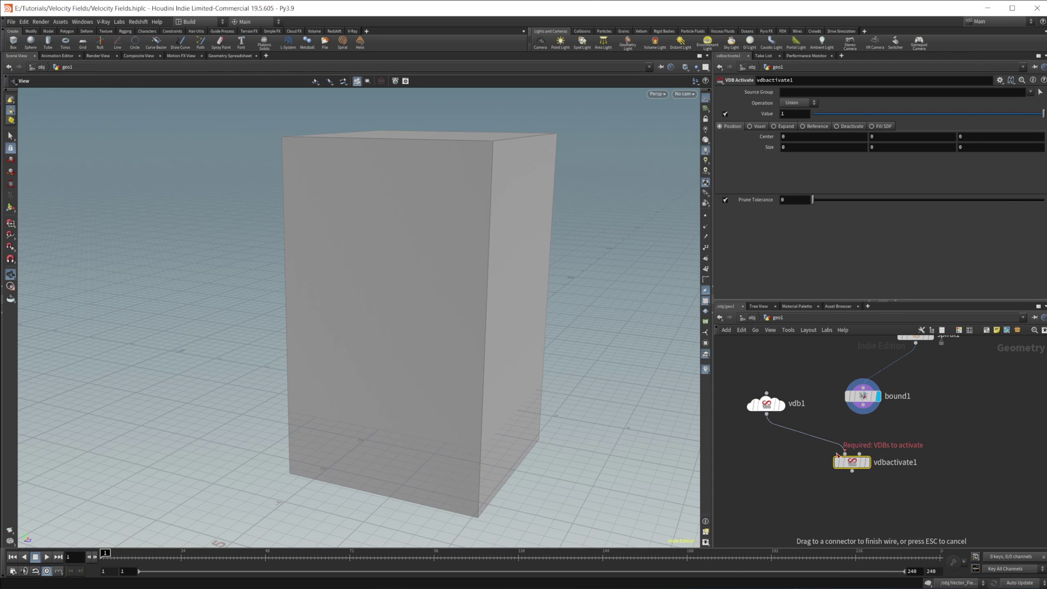
pyautogui.moveTo(868, 412); pyautogui.dragTo(860, 455)
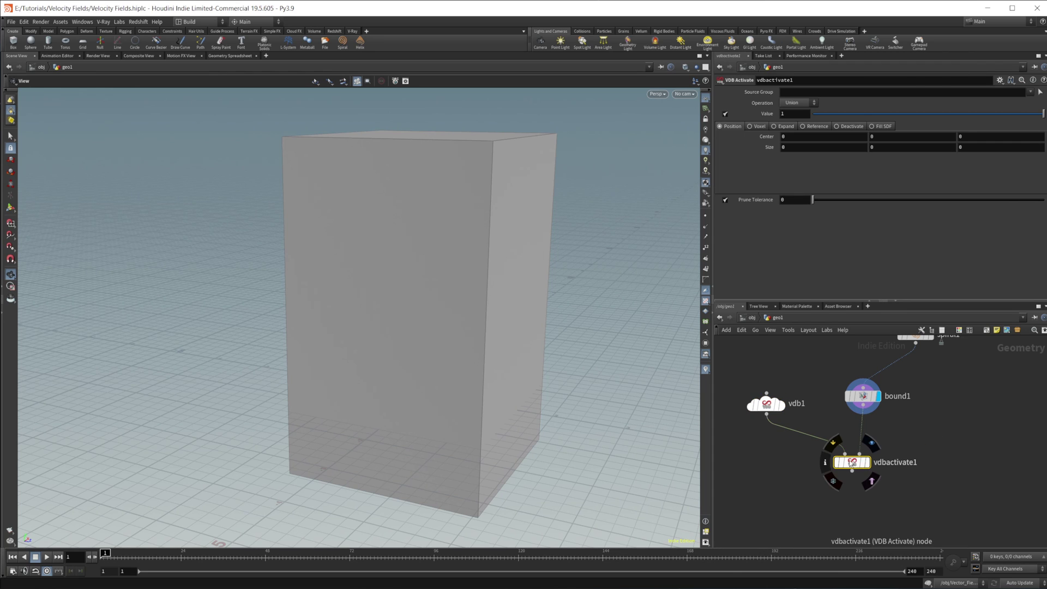
# Set the VDB Activate node to activate by Reference and display the resulting volume.
pyautogui.click(803, 127)
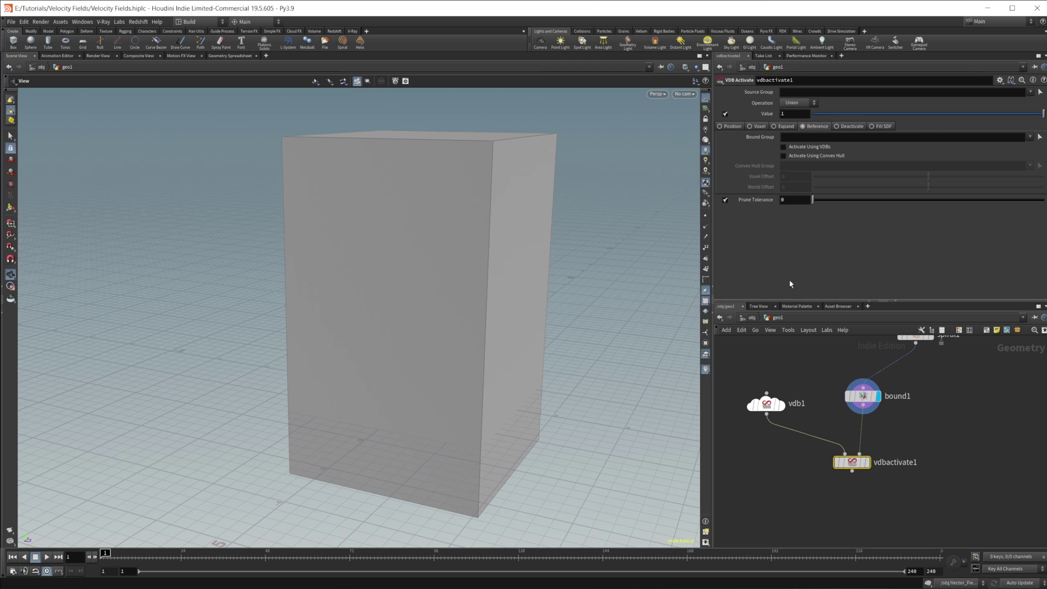
pyautogui.moveTo(838, 506); pyautogui.dragTo(859, 462, button='middle')
pyautogui.click(861, 427)
pyautogui.moveTo(435, 336); pyautogui.dragTo(450, 314)
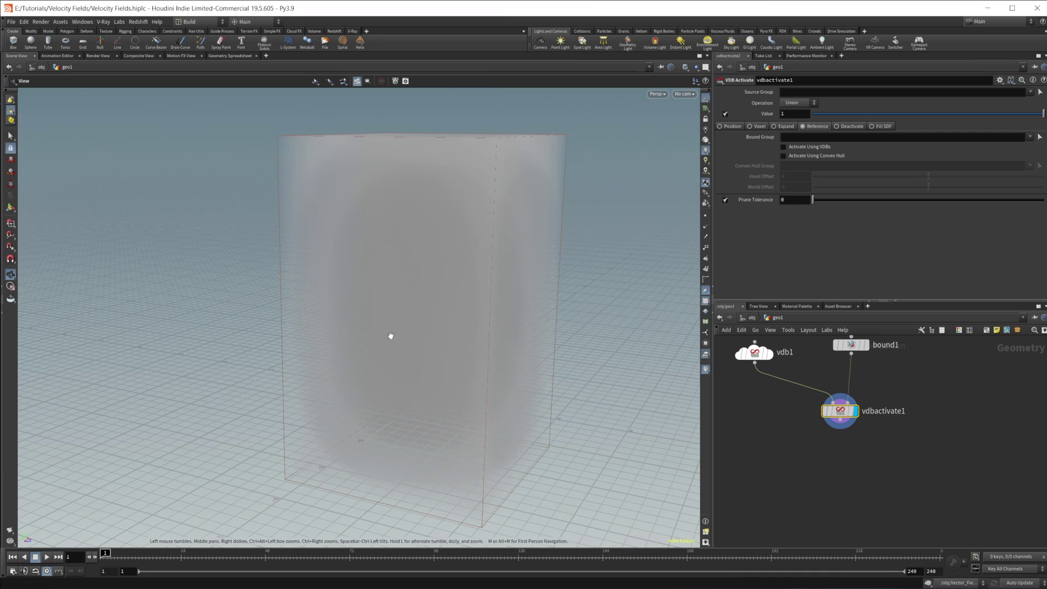
# Add a Volume VOP node fed by the VDB Activate node.
pyautogui.moveTo(873, 465); pyautogui.dragTo(846, 434, button='middle')
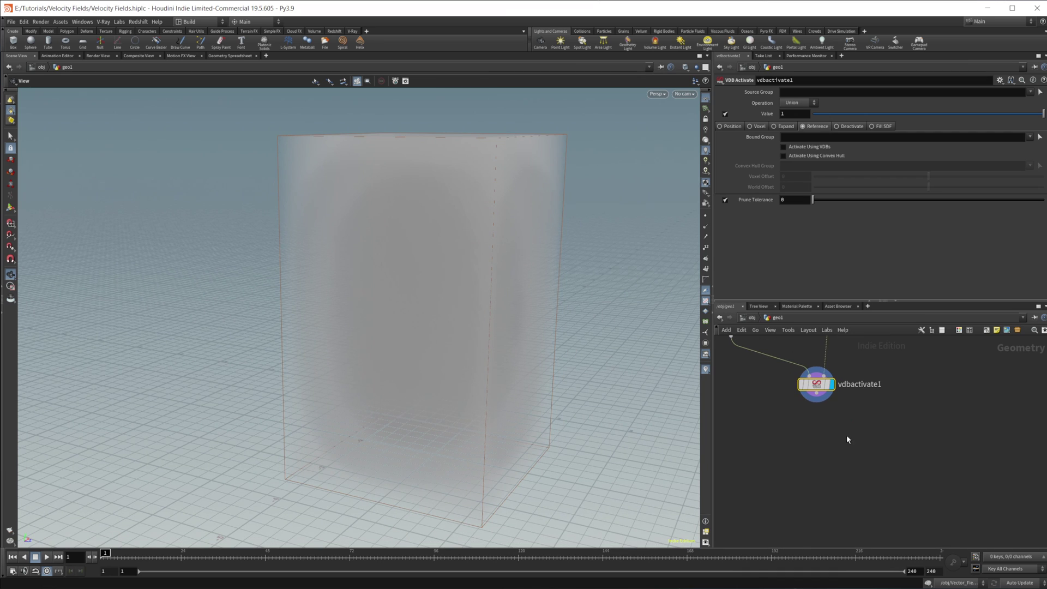
pyautogui.press('Tab')
pyautogui.write('volumevop')
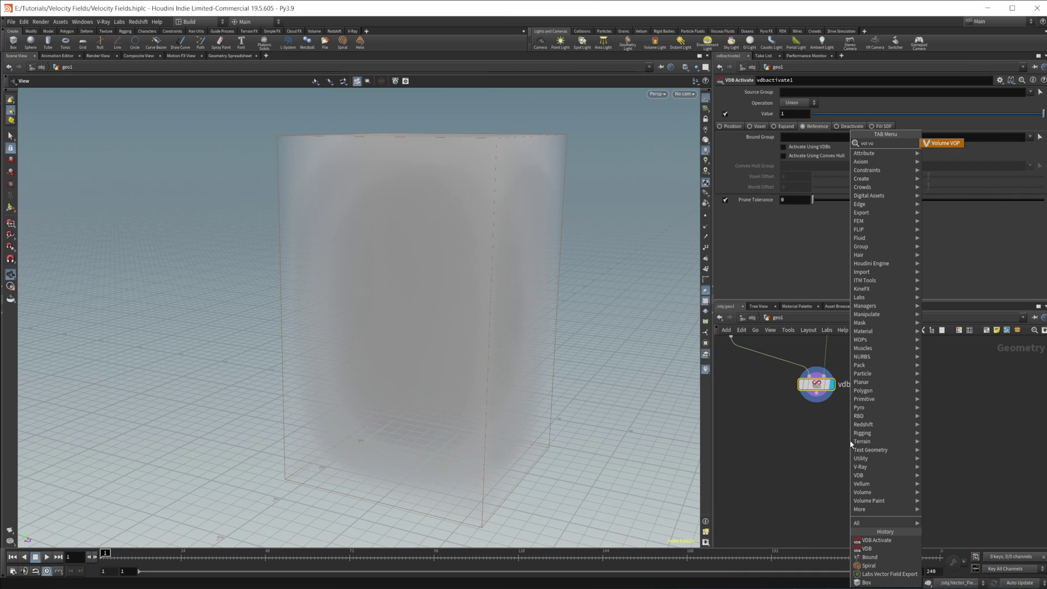
pyautogui.press('Return')
pyautogui.click(851, 440)
pyautogui.click(880, 444)
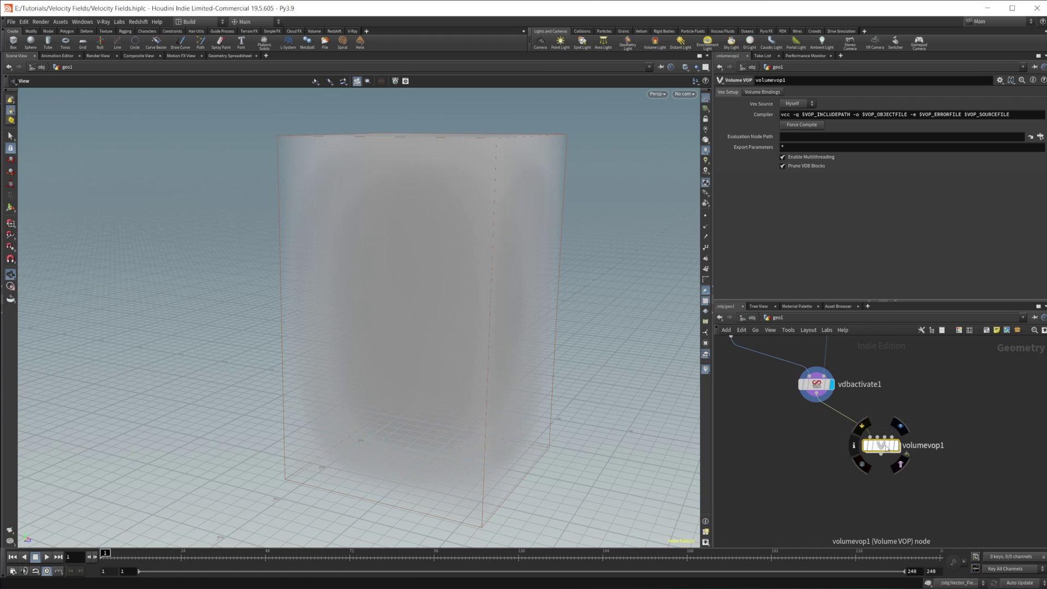
# Enter the Volume VOP network, move the global parameters node aside and delete the default output node.
pyautogui.doubleClick(885, 447)
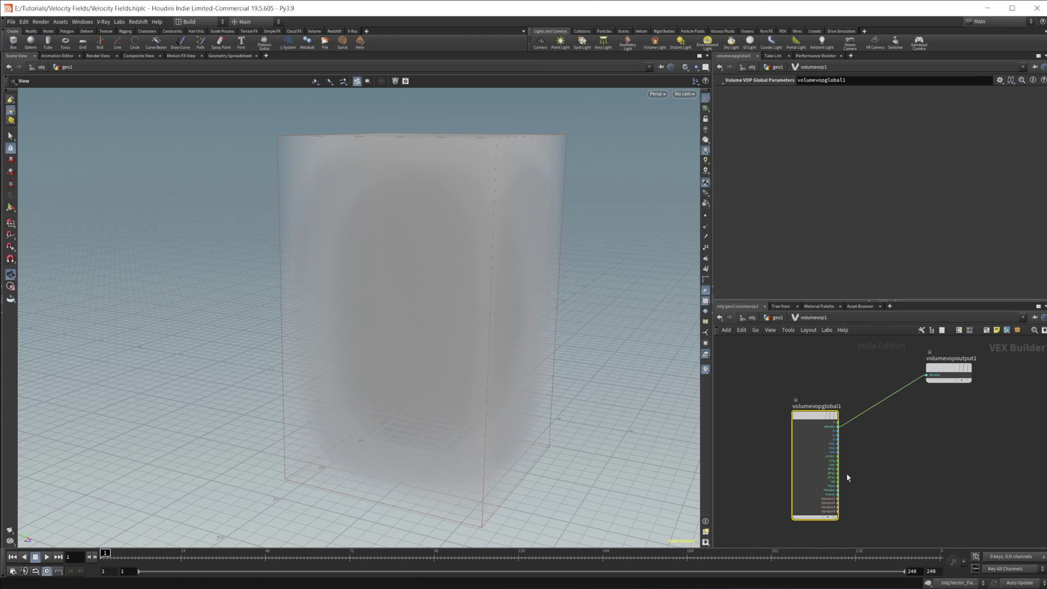
pyautogui.moveTo(813, 421); pyautogui.dragTo(758, 376)
pyautogui.moveTo(928, 421); pyautogui.dragTo(875, 431, button='middle')
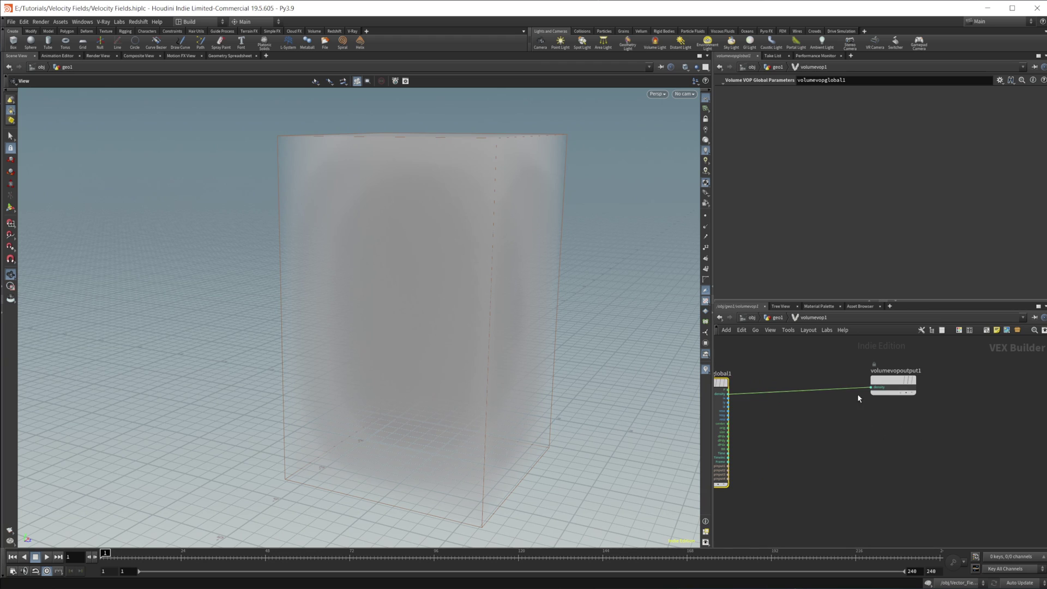
pyautogui.click(894, 381)
pyautogui.press('Delete')
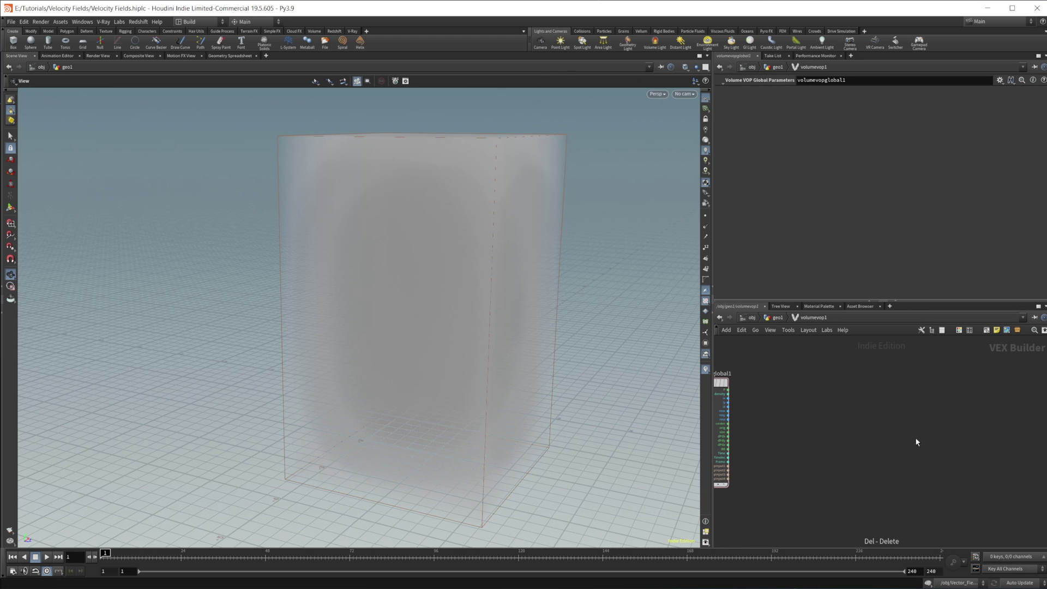
# Add a Bind Export node and connect the P output of the global parameters node to its input.
pyautogui.press('Tab')
pyautogui.write('bind e')
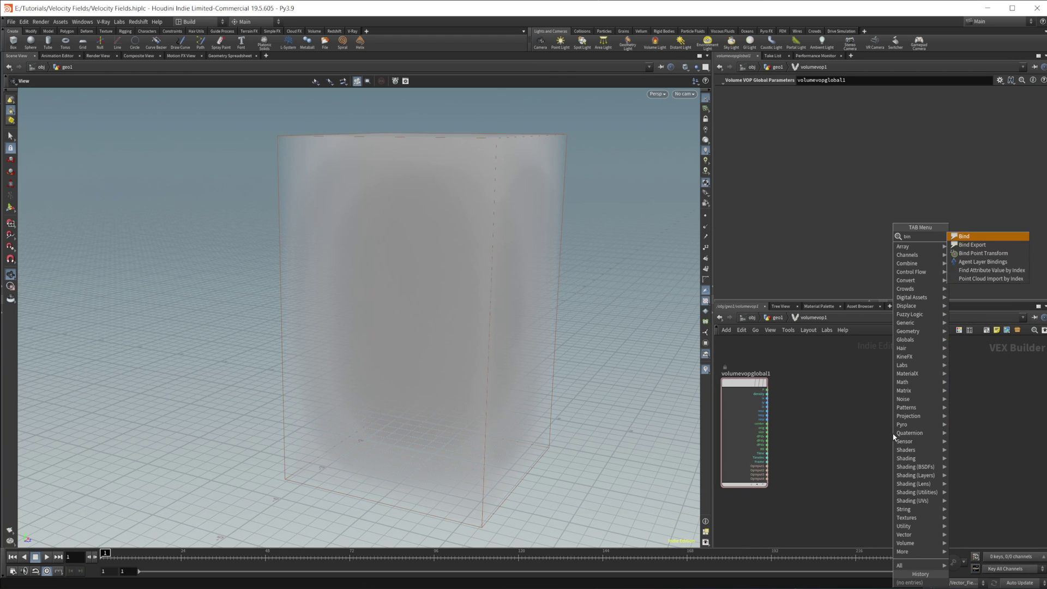
pyautogui.press('Return')
pyautogui.click(894, 436)
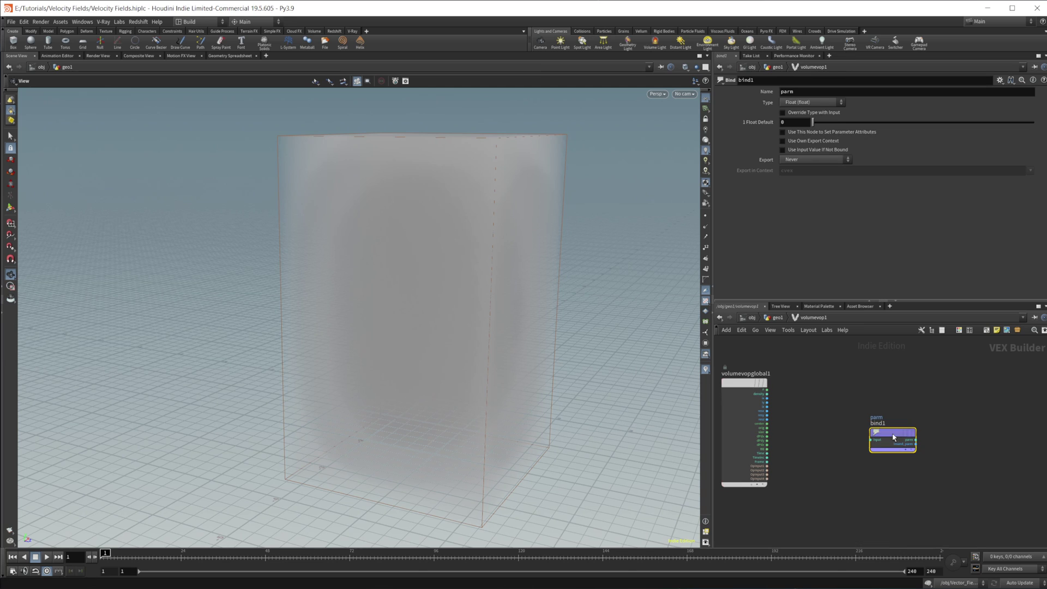
pyautogui.scroll(2, 848, 447)
pyautogui.moveTo(940, 426); pyautogui.dragTo(1004, 401)
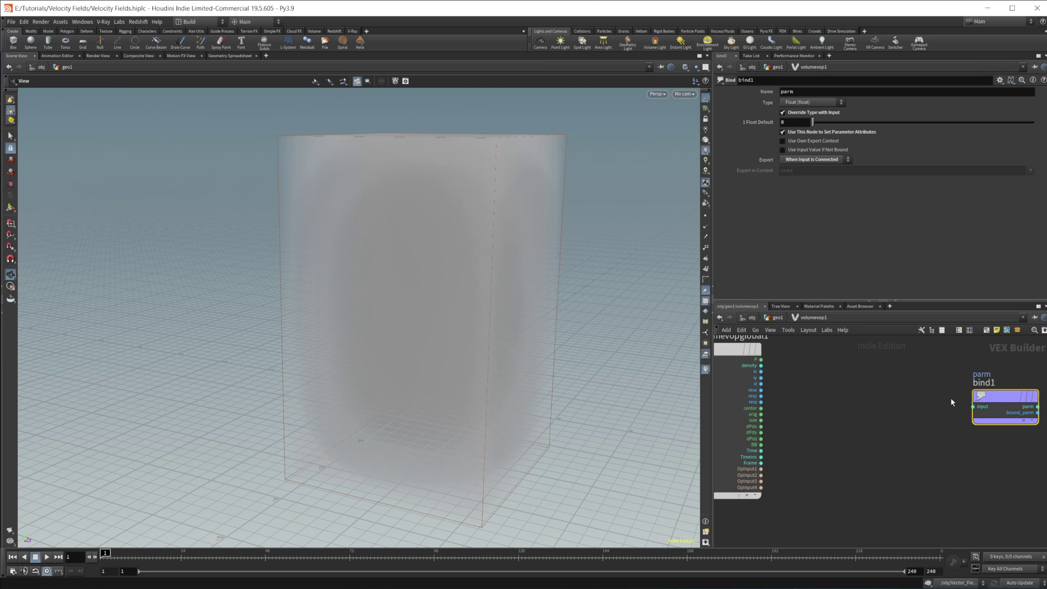
pyautogui.moveTo(799, 392); pyautogui.dragTo(778, 401, button='middle')
pyautogui.moveTo(740, 369); pyautogui.dragTo(952, 417)
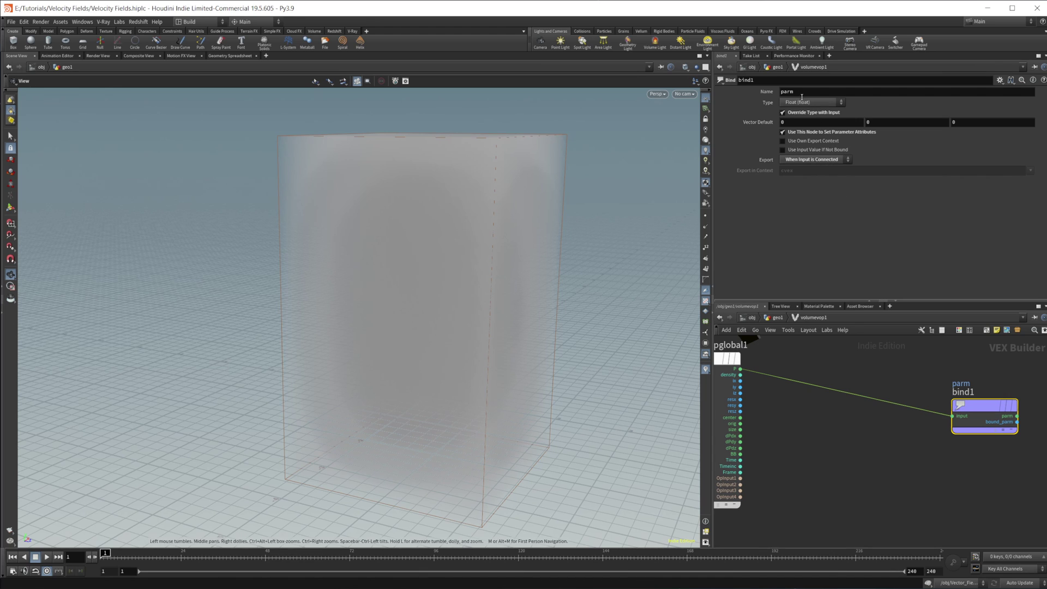
# Set the Bind Export node's type to 3 Floats (vector) and its name to vel.
pyautogui.click(809, 103)
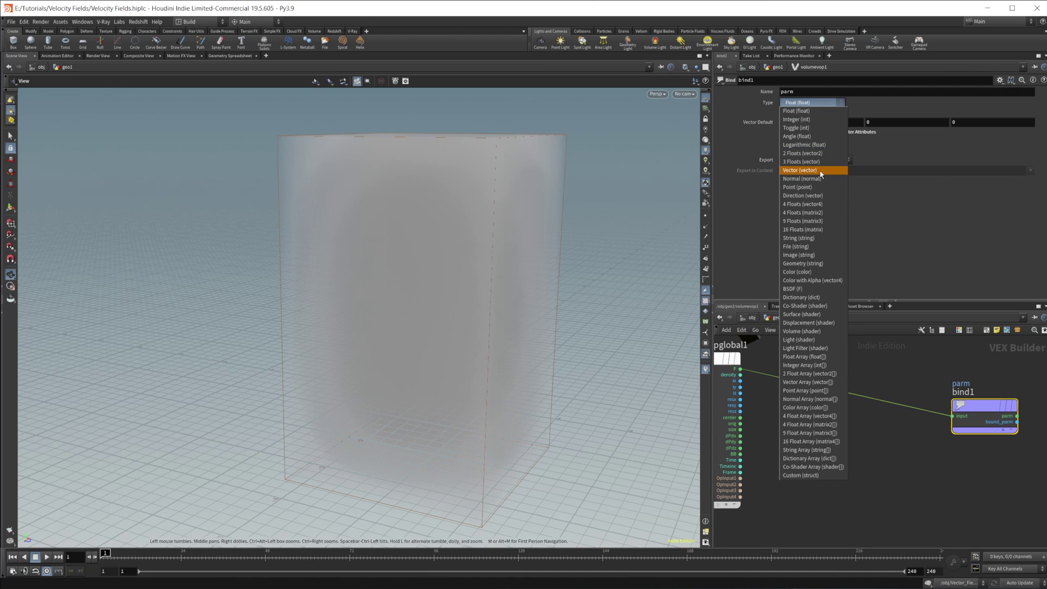
pyautogui.click(815, 162)
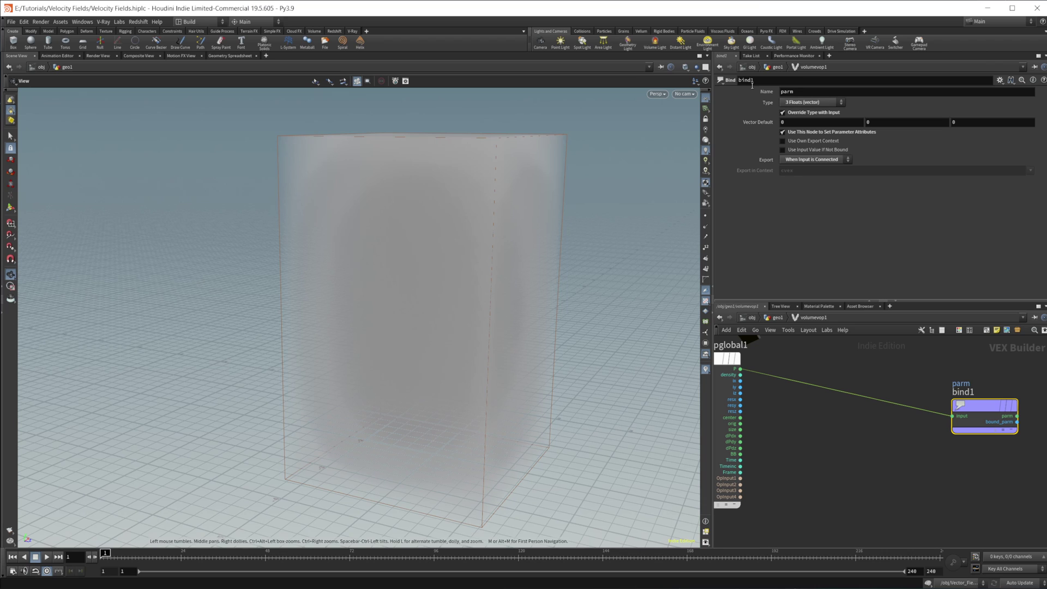
pyautogui.moveTo(798, 92); pyautogui.dragTo(740, 94)
pyautogui.write('vel')
pyautogui.press('Return')
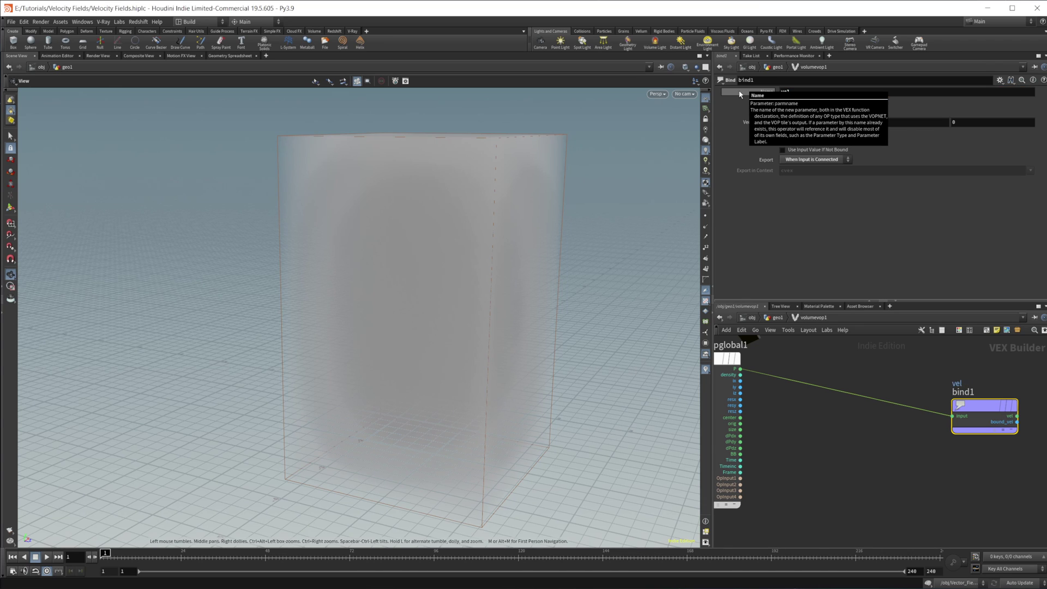
# Return to the geometry network and add a Labs Vector Field Export node fed by the Volume VOP node.
pyautogui.click(777, 318)
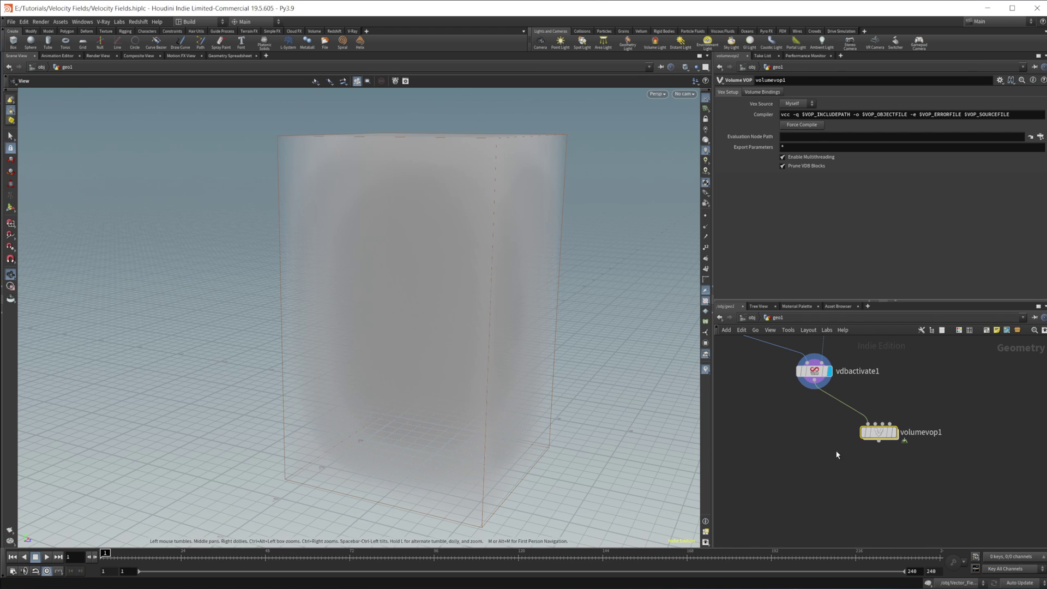
pyautogui.press('Tab')
pyautogui.write('labs ve')
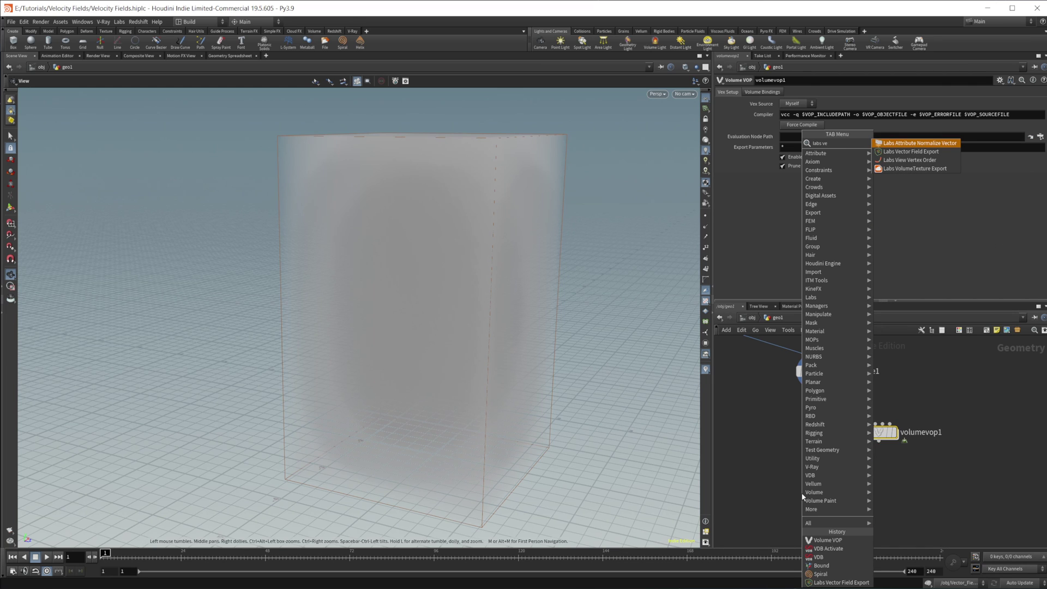
pyautogui.press('Down')
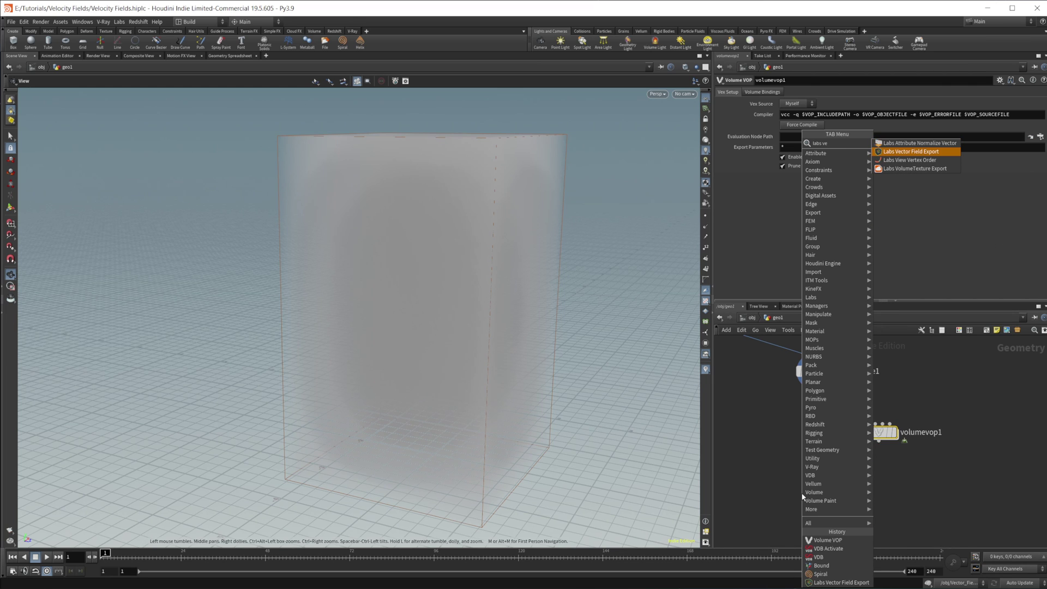
pyautogui.press('Return')
pyautogui.click(801, 493)
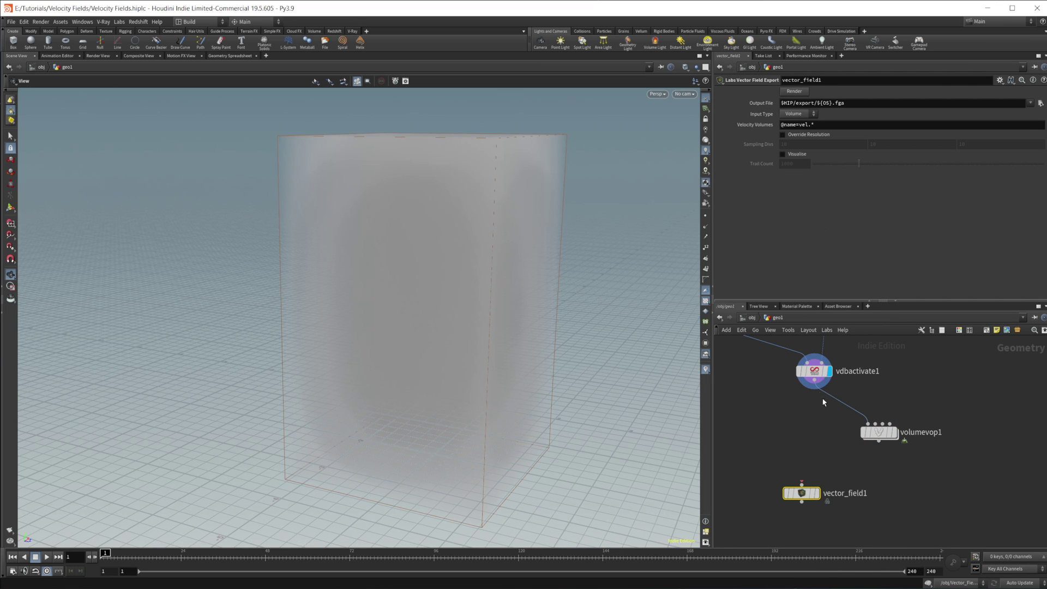
pyautogui.moveTo(818, 381); pyautogui.dragTo(791, 438)
pyautogui.moveTo(879, 443)
pyautogui.mouseDown()
pyautogui.moveTo(802, 482)
pyautogui.moveTo(816, 512)
pyautogui.mouseUp()
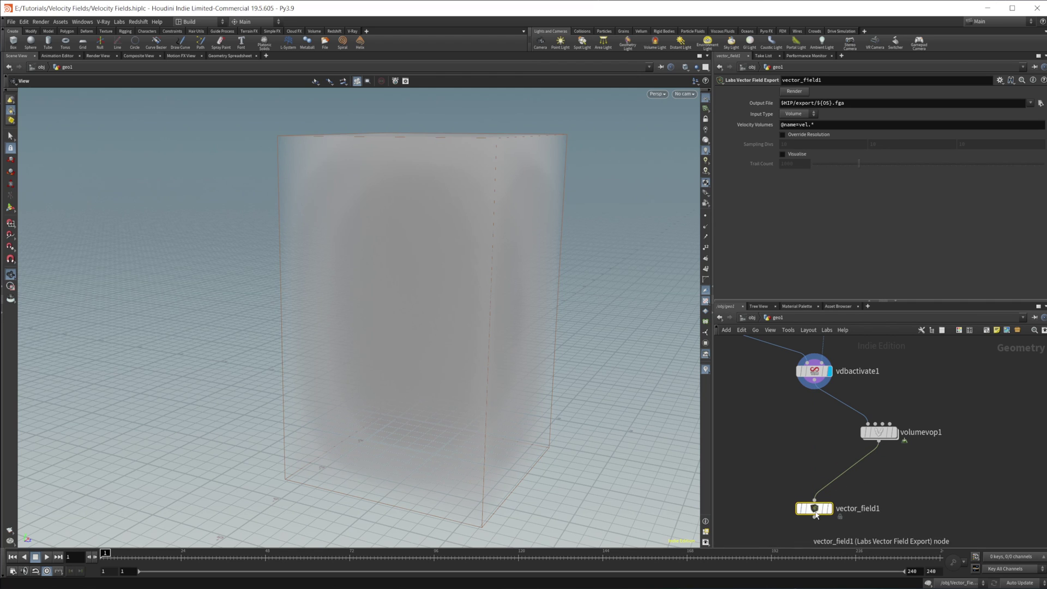
# Display the Labs Vector Field Export node, turn on Visualise and set its Trail Count to 2037.
pyautogui.click(828, 509)
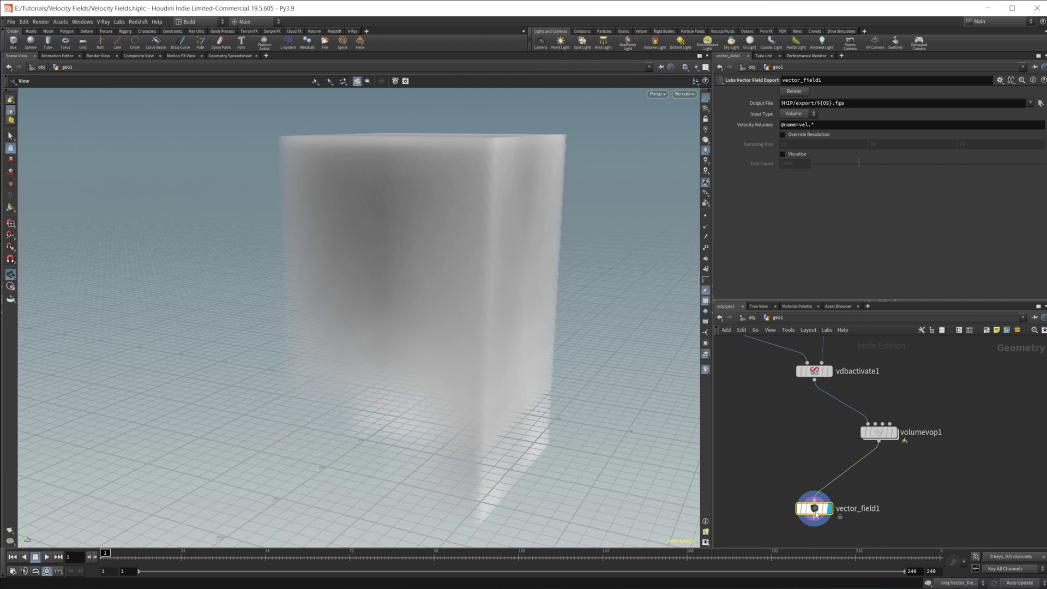
pyautogui.click(792, 154)
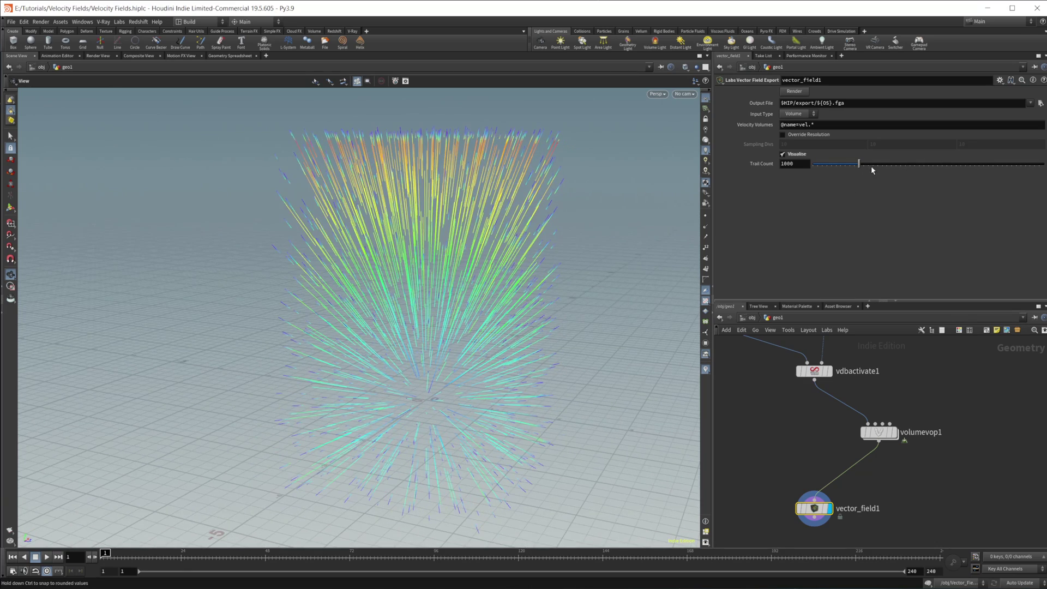
pyautogui.moveTo(989, 164); pyautogui.dragTo(907, 167)
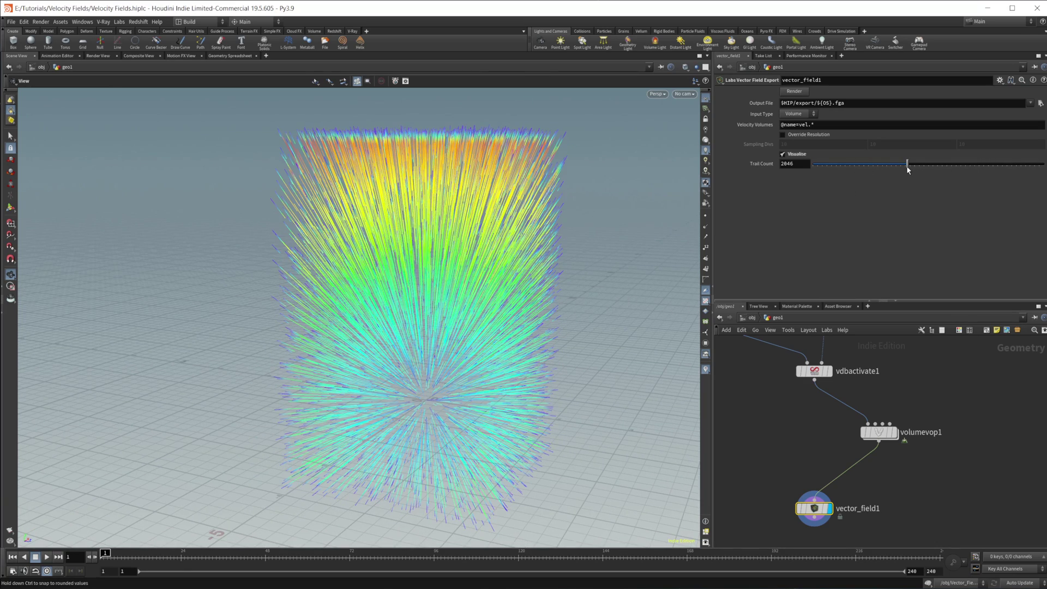
pyautogui.moveTo(496, 324); pyautogui.dragTo(420, 480)
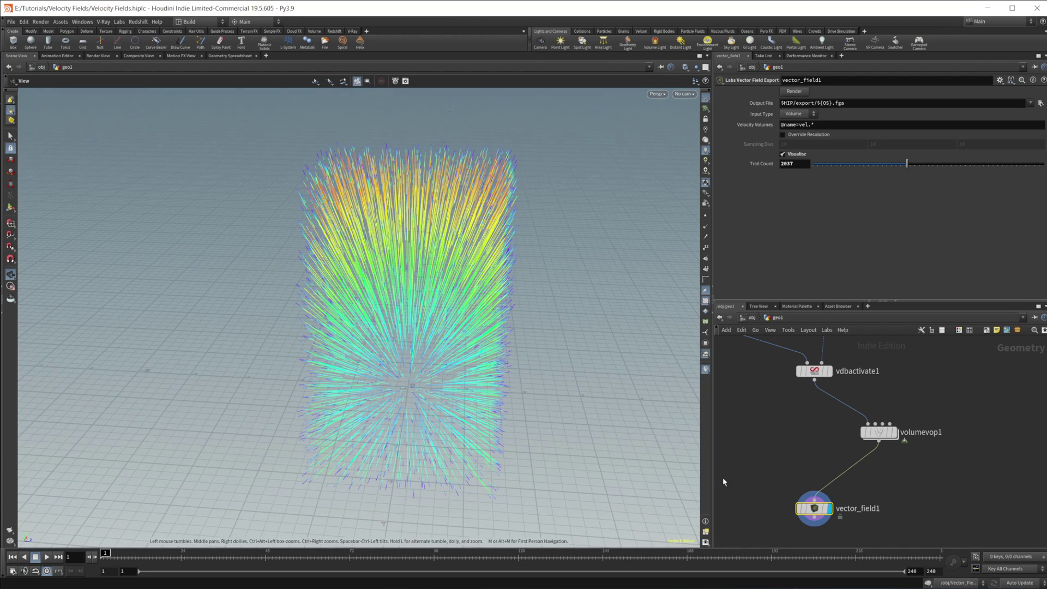
# Look inside the Vector Field Export node at its scatter and volume trail nodes, and return to the geometry network.
pyautogui.moveTo(905, 479); pyautogui.dragTo(871, 423, button='middle')
pyautogui.doubleClick(782, 452)
pyautogui.scroll(3, 862, 504)
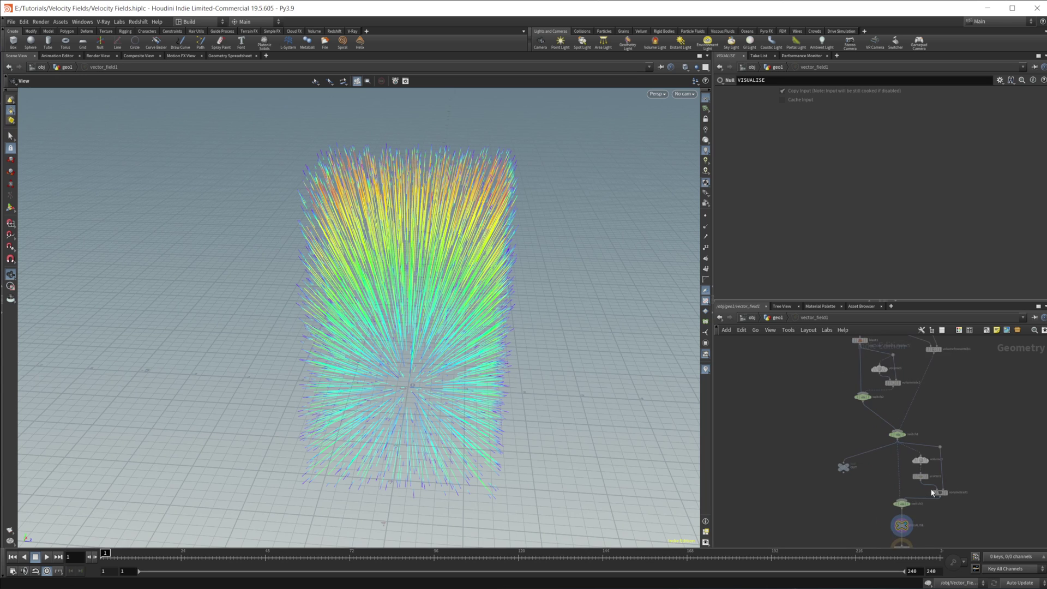
pyautogui.scroll(5, 933, 493)
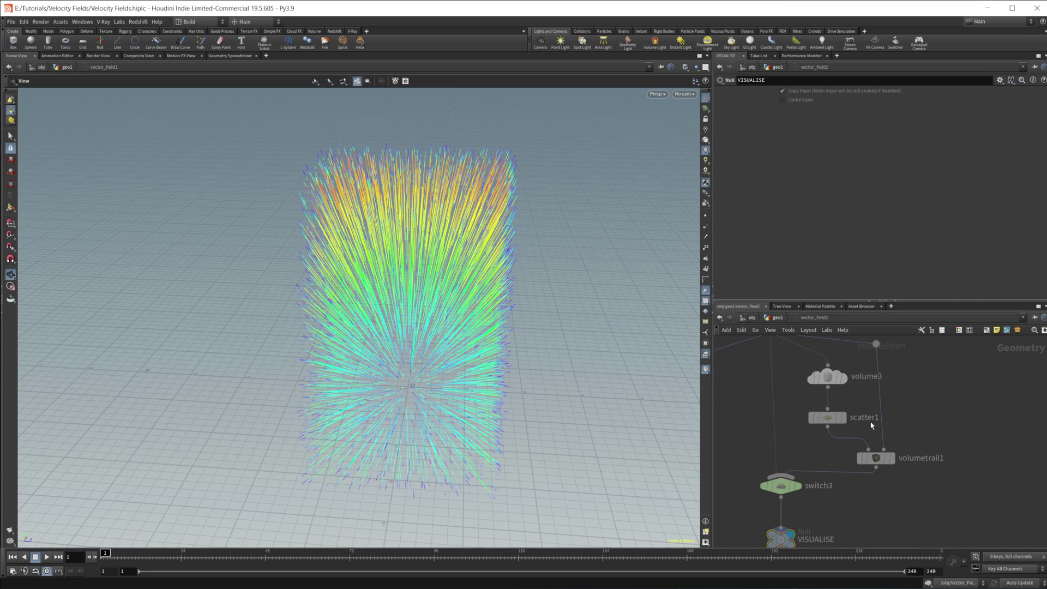
pyautogui.click(778, 317)
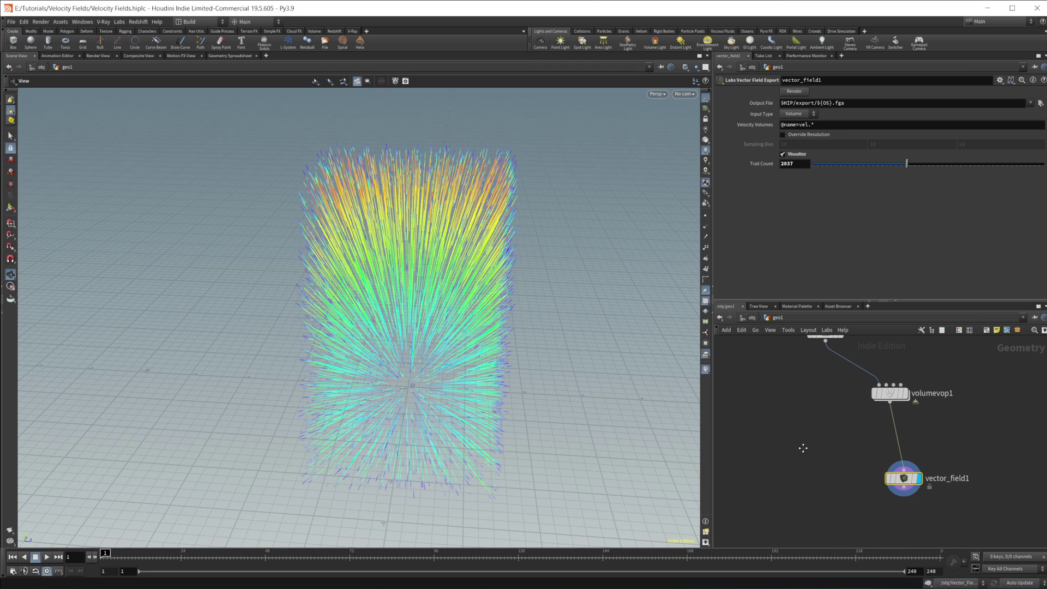
# Add a Points from Volume node and connect the Bound node to its input.
pyautogui.press('Tab')
pyautogui.moveTo(813, 461)
pyautogui.write('point fr')
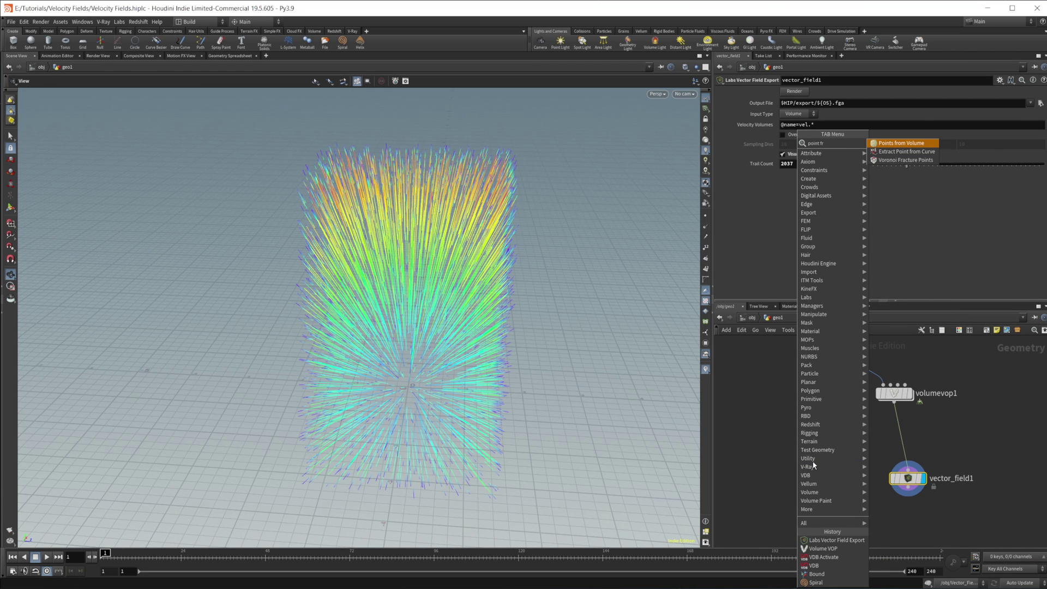
pyautogui.press('Return')
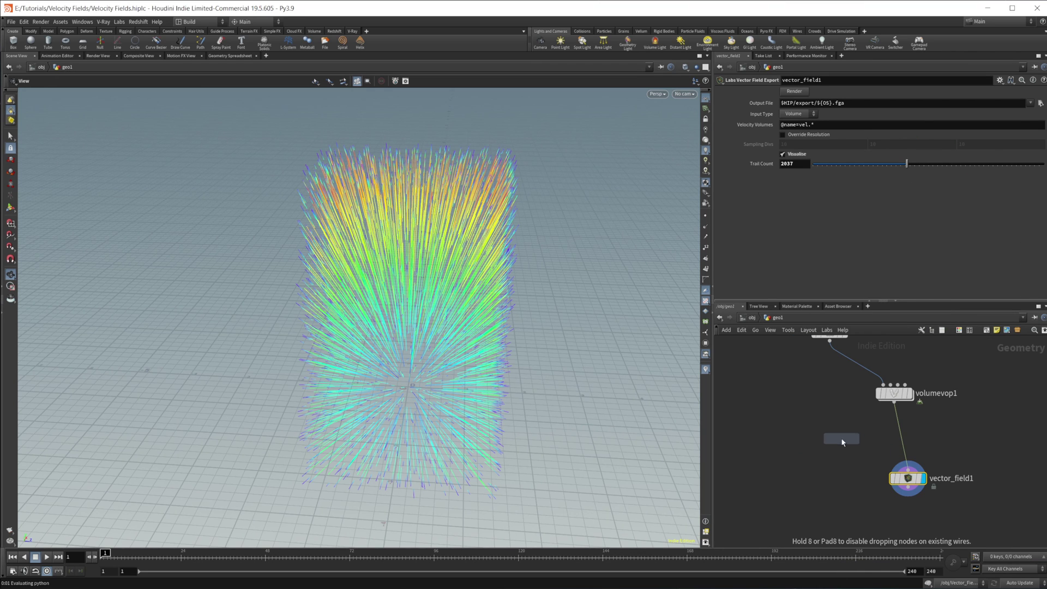
pyautogui.click(841, 437)
pyautogui.moveTo(830, 341); pyautogui.dragTo(842, 430)
pyautogui.moveTo(830, 364); pyautogui.dragTo(827, 441, button='middle')
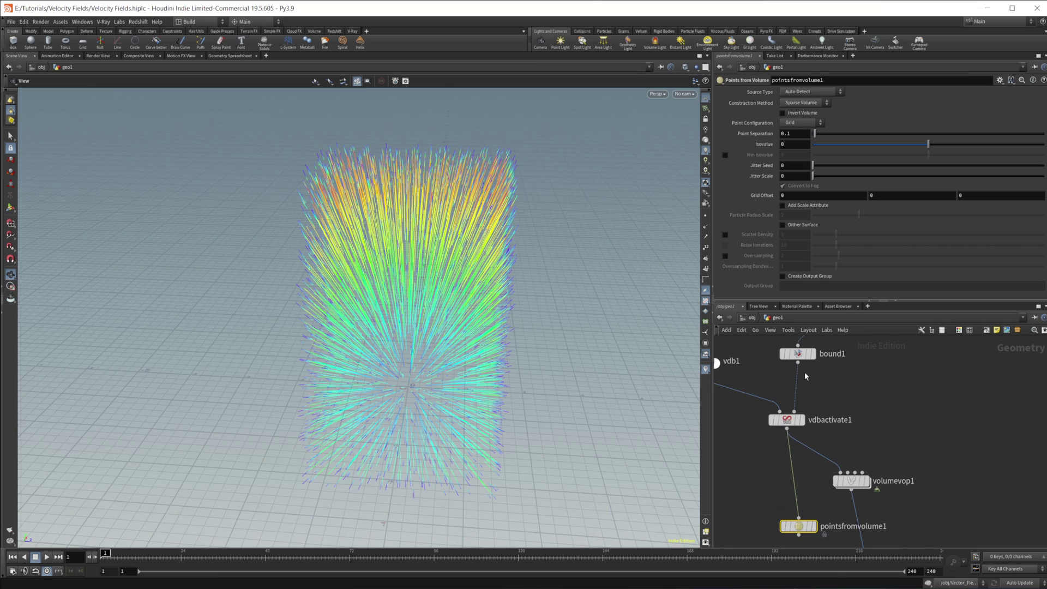
pyautogui.moveTo(798, 363); pyautogui.dragTo(800, 515)
pyautogui.moveTo(816, 499); pyautogui.dragTo(813, 434, button='middle')
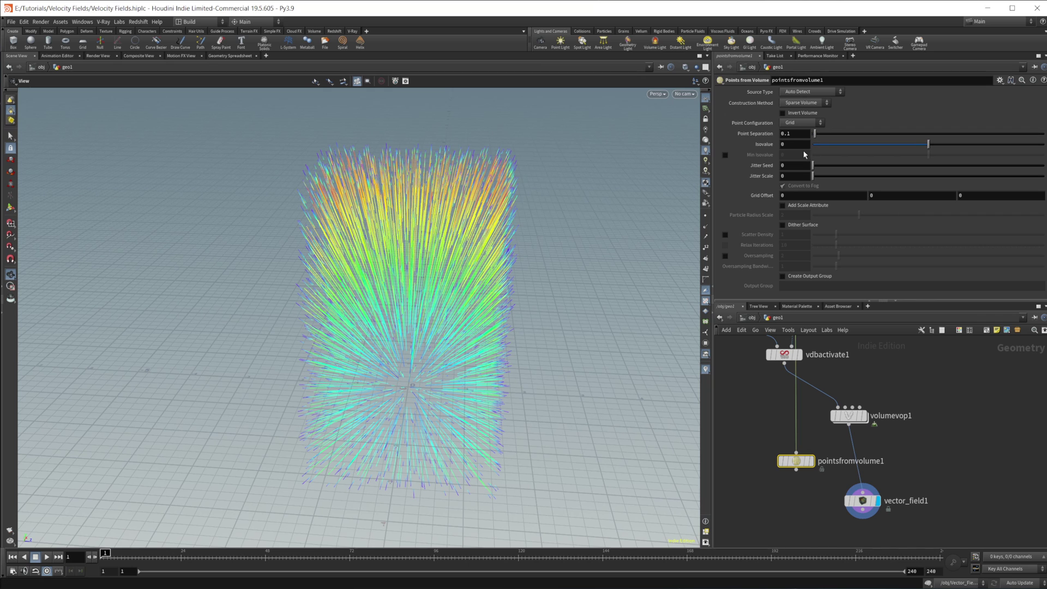
# Display the Points from Volume node with jitter seed 1.21, jitter scale 1.06 and point separation 0.22.
pyautogui.moveTo(812, 165); pyautogui.dragTo(839, 176)
pyautogui.click(812, 461)
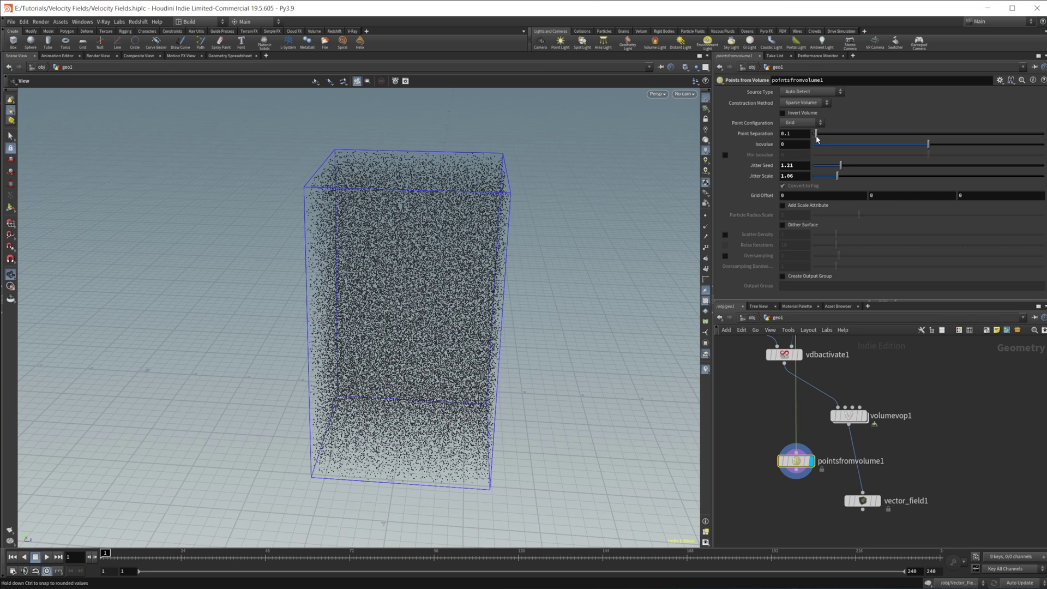
pyautogui.moveTo(815, 138); pyautogui.dragTo(819, 139)
pyautogui.keyDown('alt'); pyautogui.moveTo(463, 322); pyautogui.dragTo(437, 350); pyautogui.keyUp('alt')
# Rearrange the network by moving the Vector Field Export node aside and the Points from Volume node lower.
pyautogui.moveTo(895, 461); pyautogui.dragTo(860, 403, button='middle')
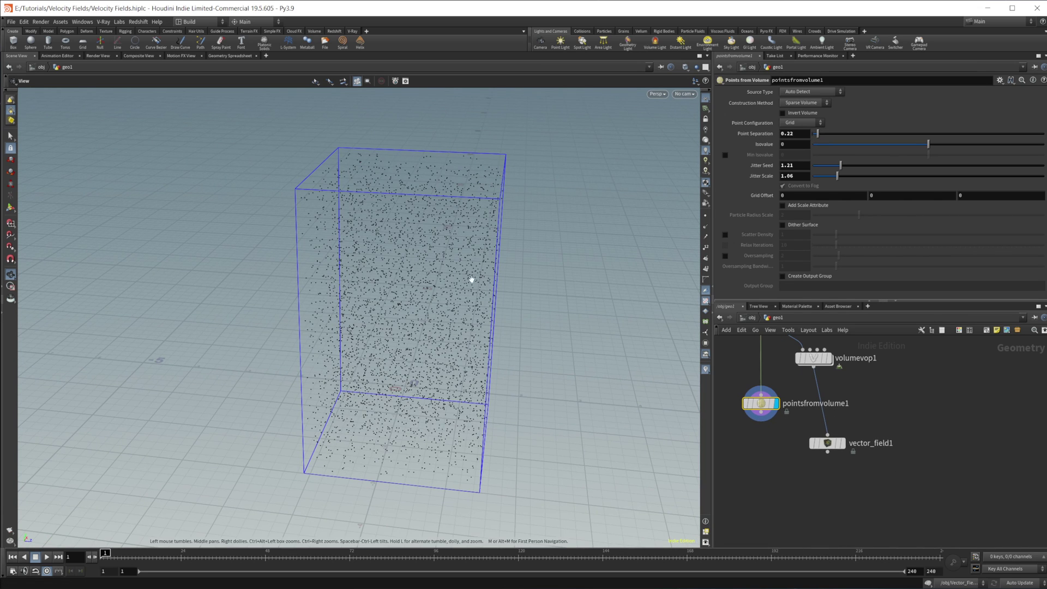
pyautogui.moveTo(826, 442); pyautogui.dragTo(804, 439)
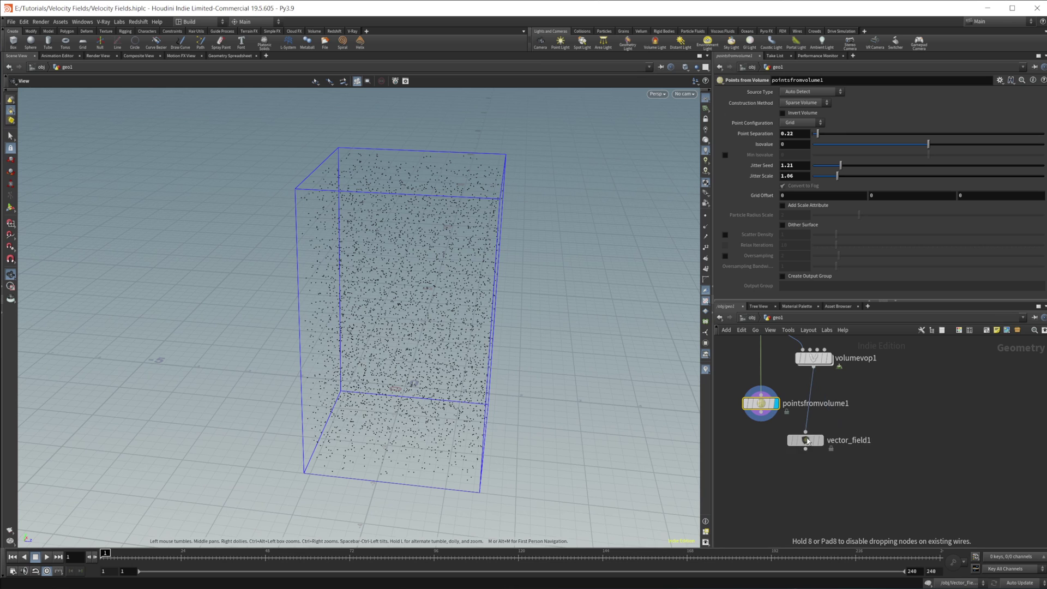
pyautogui.moveTo(803, 463); pyautogui.dragTo(890, 496, button='middle')
pyautogui.moveTo(892, 473); pyautogui.dragTo(792, 422)
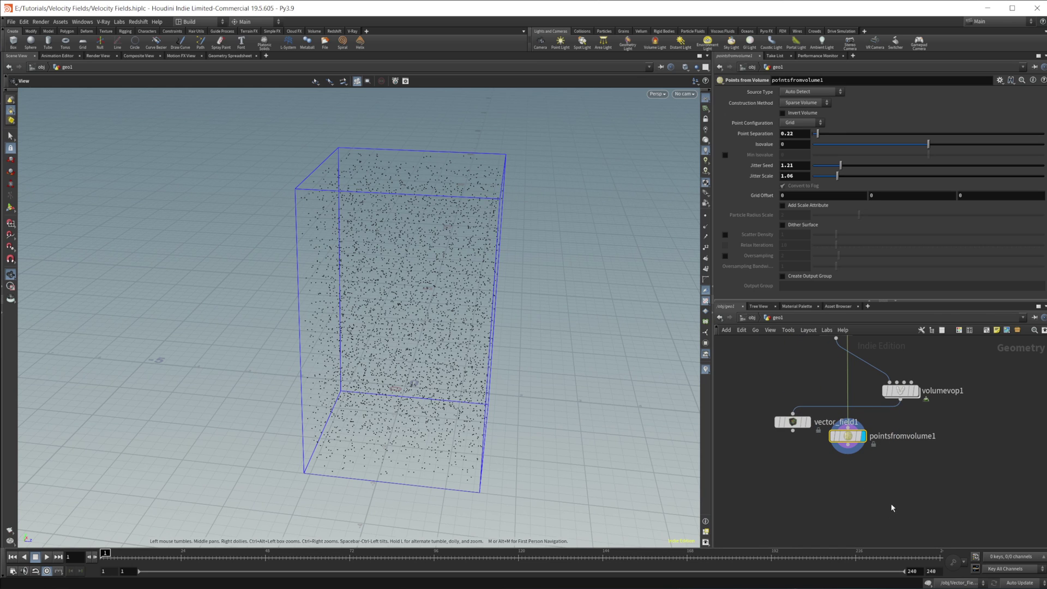
pyautogui.moveTo(857, 450); pyautogui.dragTo(832, 426, button='middle')
pyautogui.moveTo(828, 416); pyautogui.dragTo(828, 443)
pyautogui.moveTo(850, 477); pyautogui.dragTo(836, 465, button='middle')
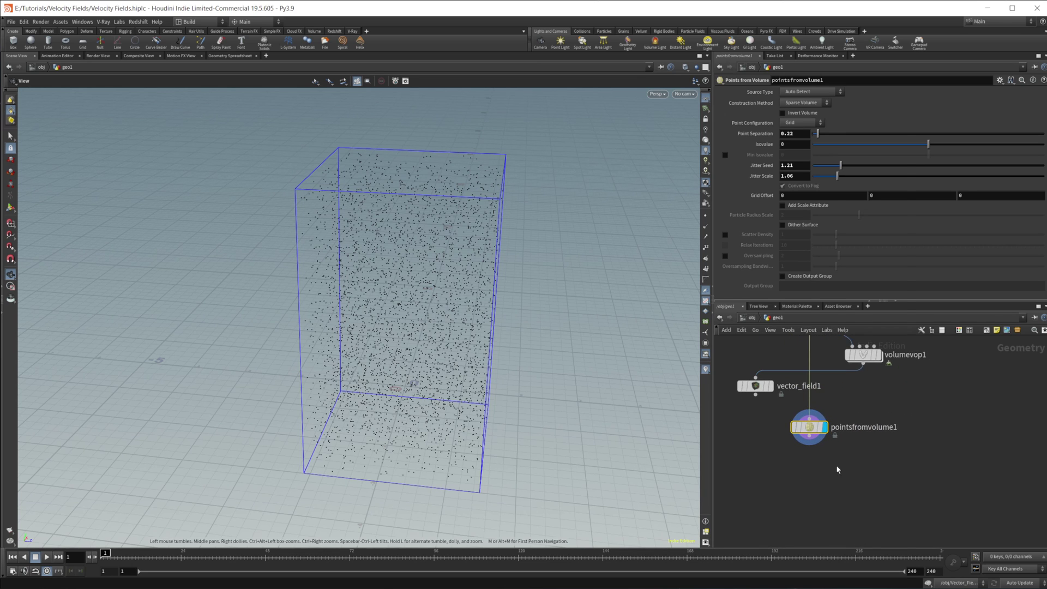
# Add and display a Volume Trail node, connecting Points from Volume to its first input and the Volume VOP to its second.
pyautogui.press('Tab')
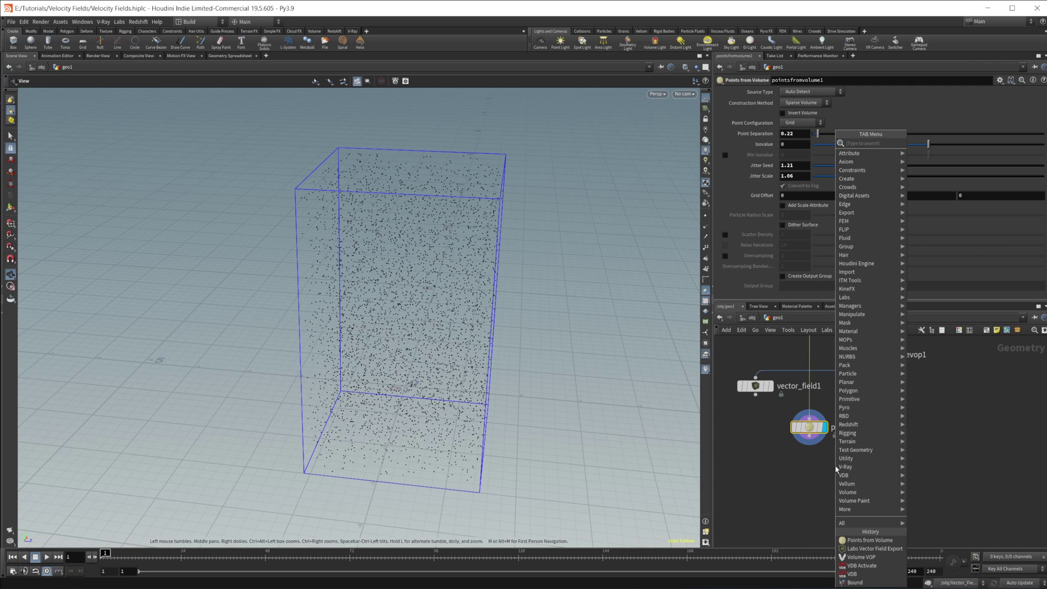
pyautogui.write('volume tr')
pyautogui.press('Return')
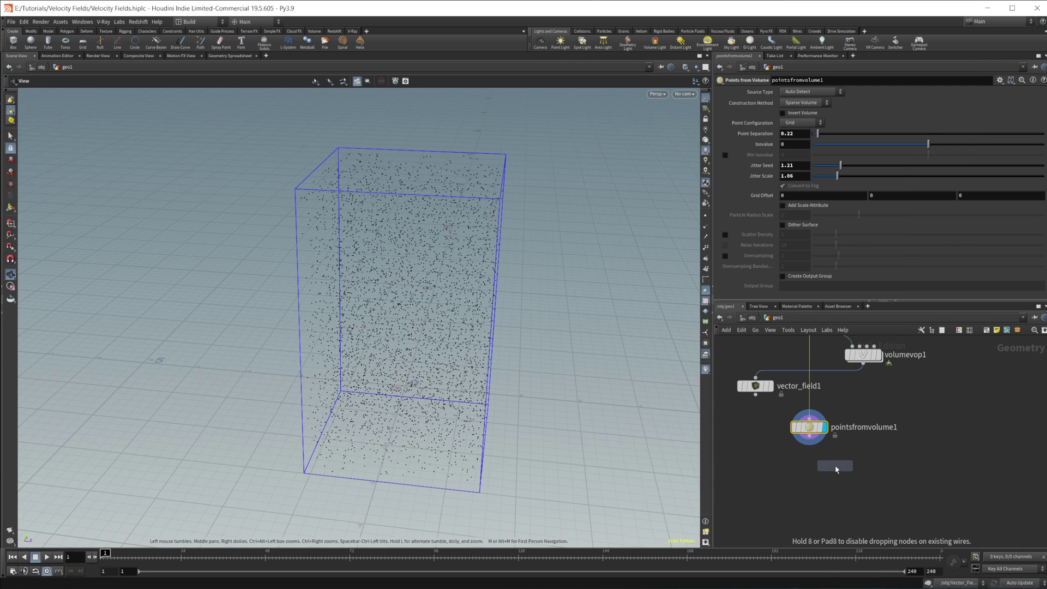
pyautogui.click(837, 492)
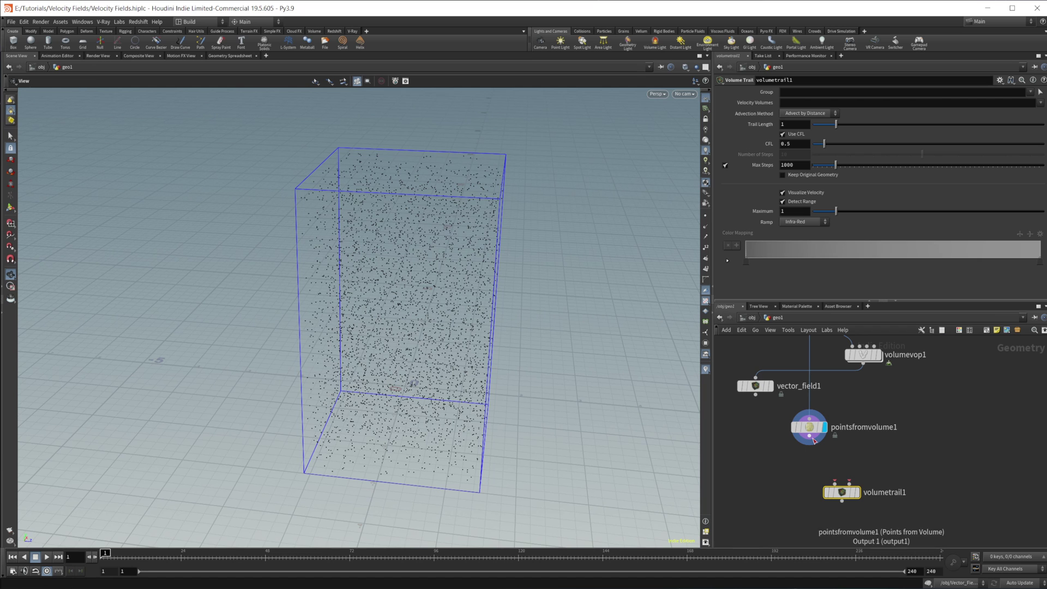
pyautogui.moveTo(810, 437); pyautogui.dragTo(834, 481)
pyautogui.moveTo(867, 366); pyautogui.dragTo(850, 484)
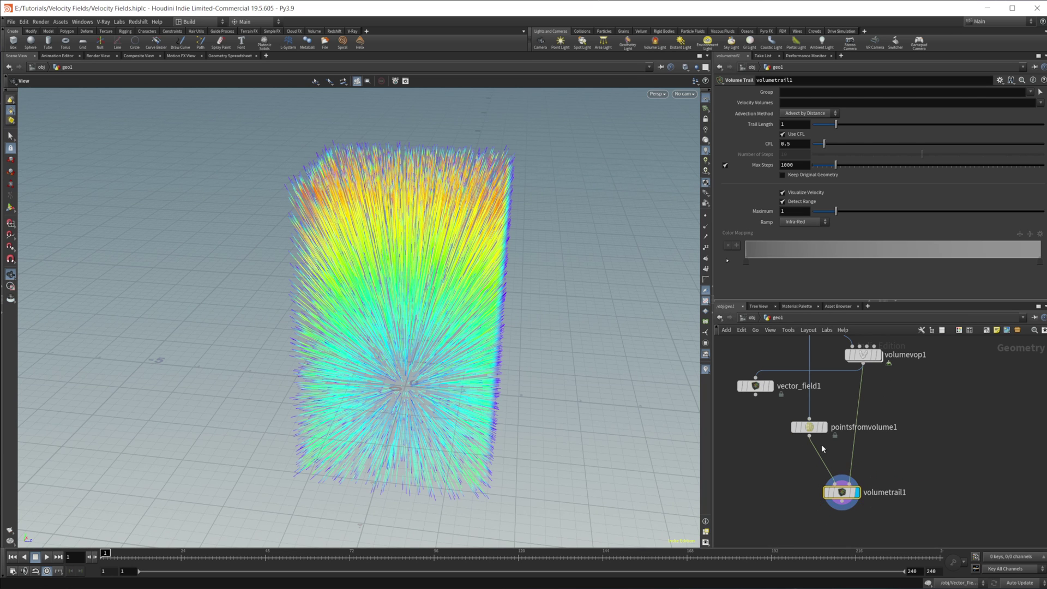
# Inspect the velocity trails and compare the Vector Field Export node with the Volume Trail node.
pyautogui.moveTo(468, 426); pyautogui.dragTo(455, 377)
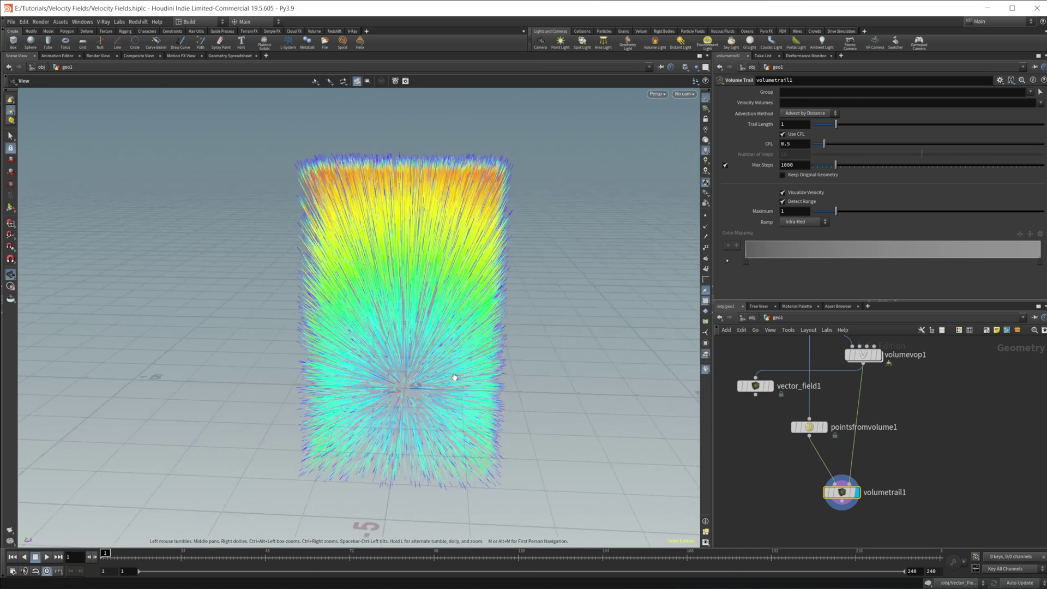
pyautogui.click(755, 385)
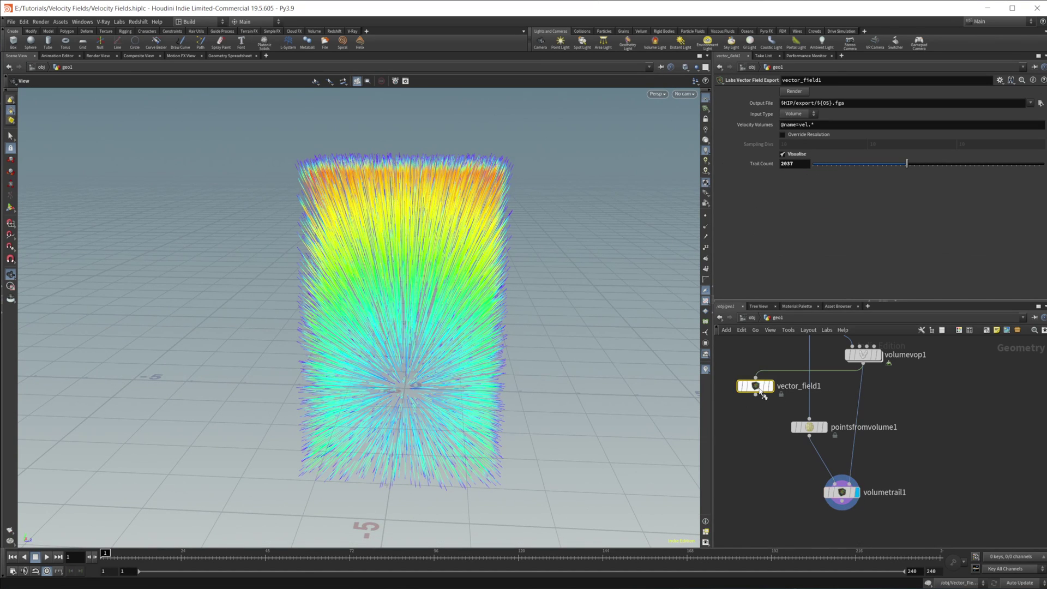
pyautogui.click(770, 385)
pyautogui.click(842, 492)
pyautogui.click(856, 492)
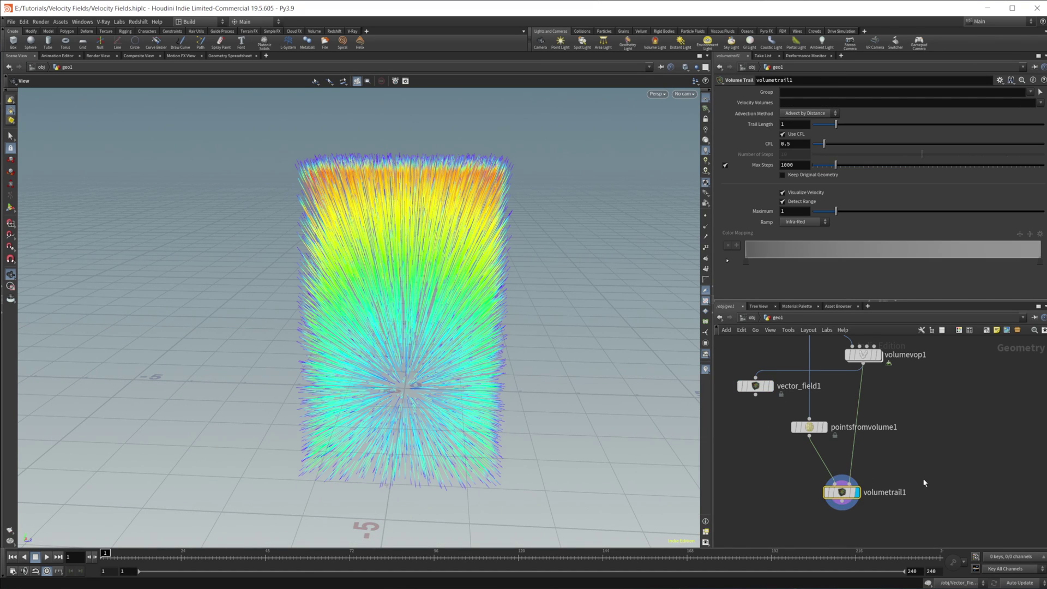
# Connect the spiral curve node's output to the second input of the Volume VOP.
pyautogui.moveTo(902, 453); pyautogui.dragTo(844, 485, button='middle')
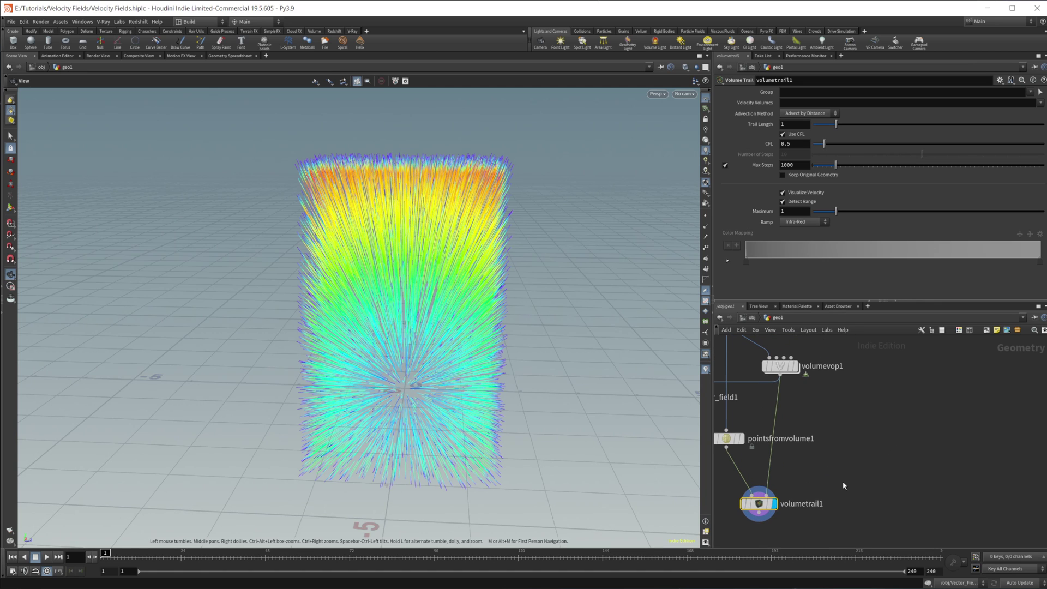
pyautogui.moveTo(823, 407); pyautogui.dragTo(879, 447, button='middle')
pyautogui.doubleClick(832, 417)
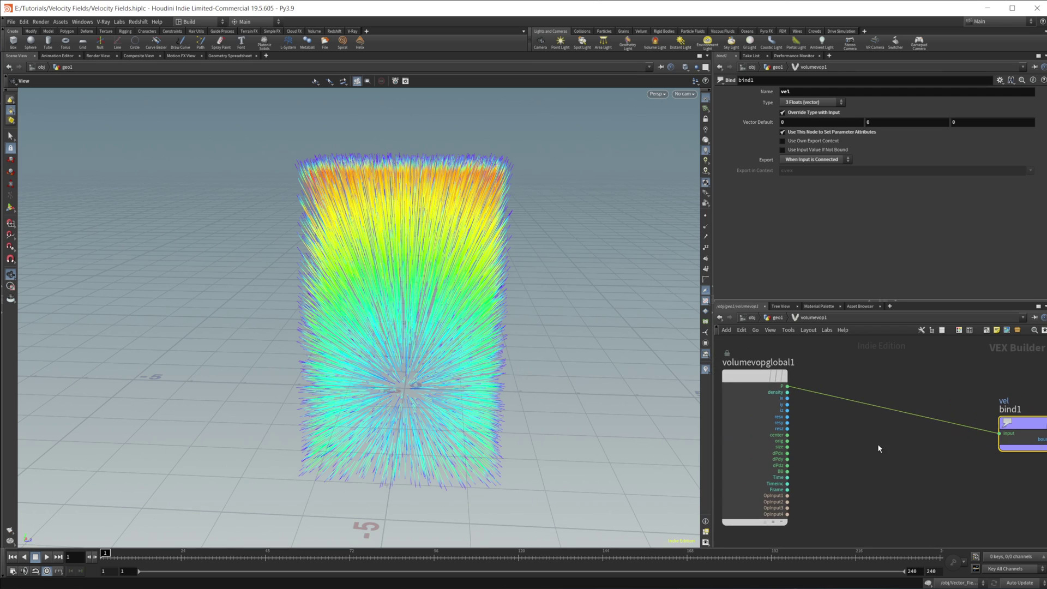
pyautogui.click(778, 318)
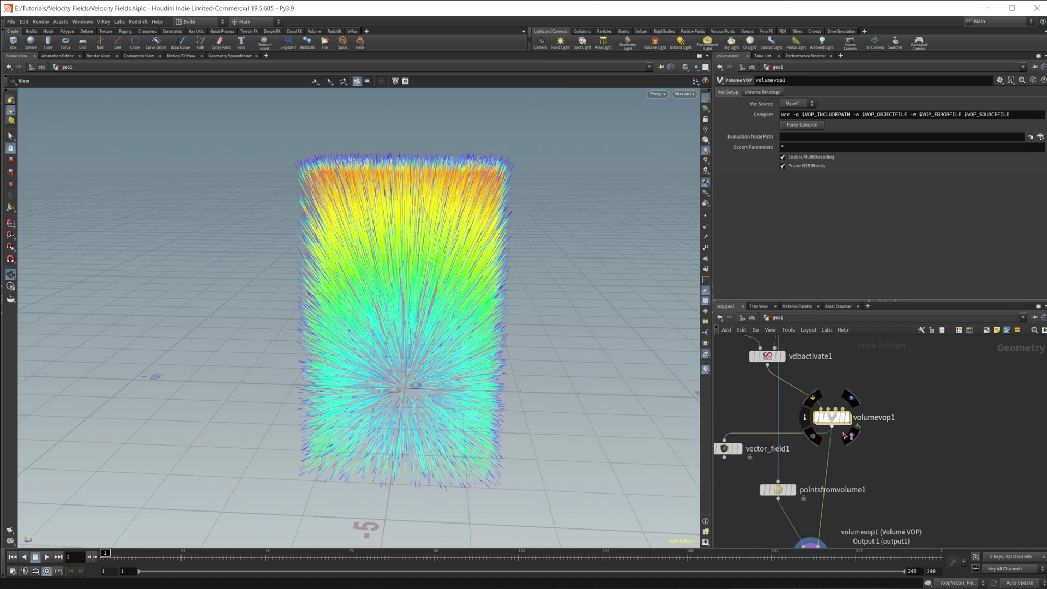
pyautogui.scroll(-3, 840, 429)
pyautogui.moveTo(871, 431); pyautogui.dragTo(864, 431, button='middle')
pyautogui.scroll(3, 862, 412)
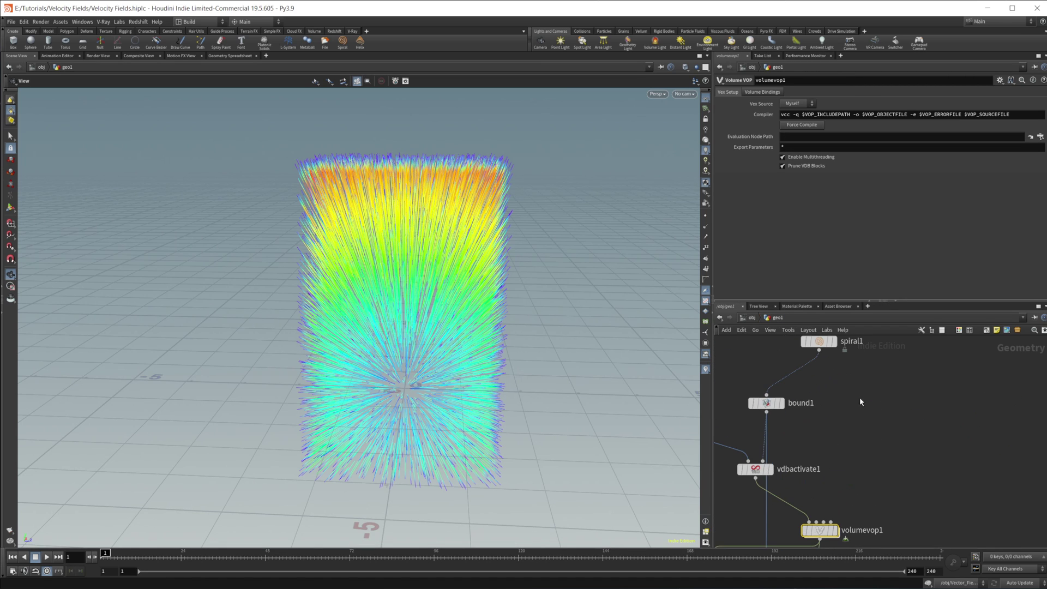
pyautogui.moveTo(823, 378); pyautogui.dragTo(816, 522)
# Inside the Volume VOP, move the vel Bind node farther from the global variables node, and return to the geometry network.
pyautogui.moveTo(856, 481); pyautogui.dragTo(856, 405, button='middle')
pyautogui.moveTo(819, 461); pyautogui.dragTo(811, 438, button='middle')
pyautogui.doubleClick(813, 437)
pyautogui.scroll(-8, 813, 436)
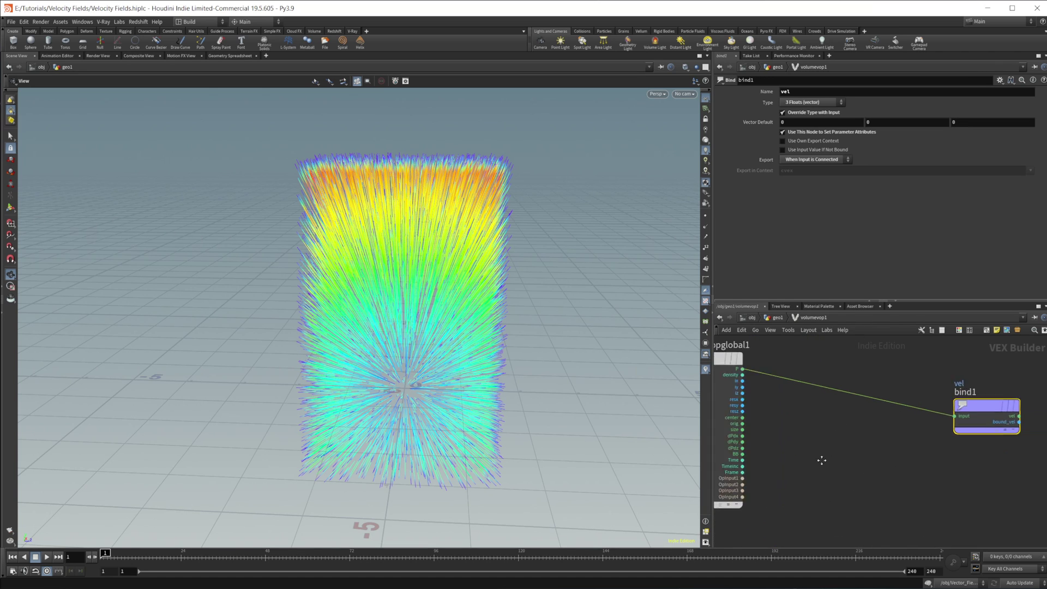
pyautogui.moveTo(858, 442); pyautogui.dragTo(908, 427)
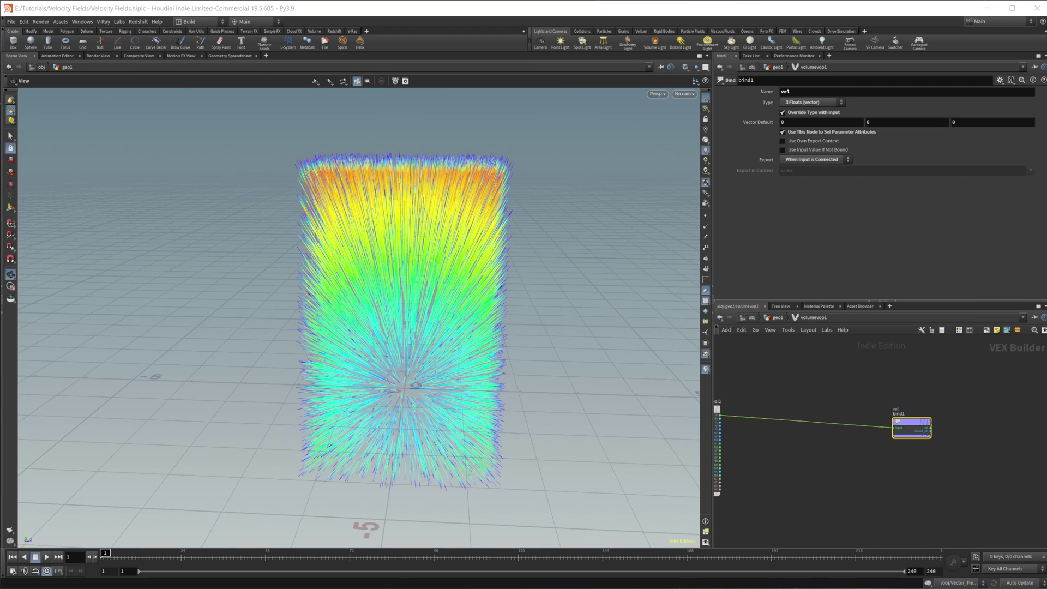
pyautogui.click(778, 320)
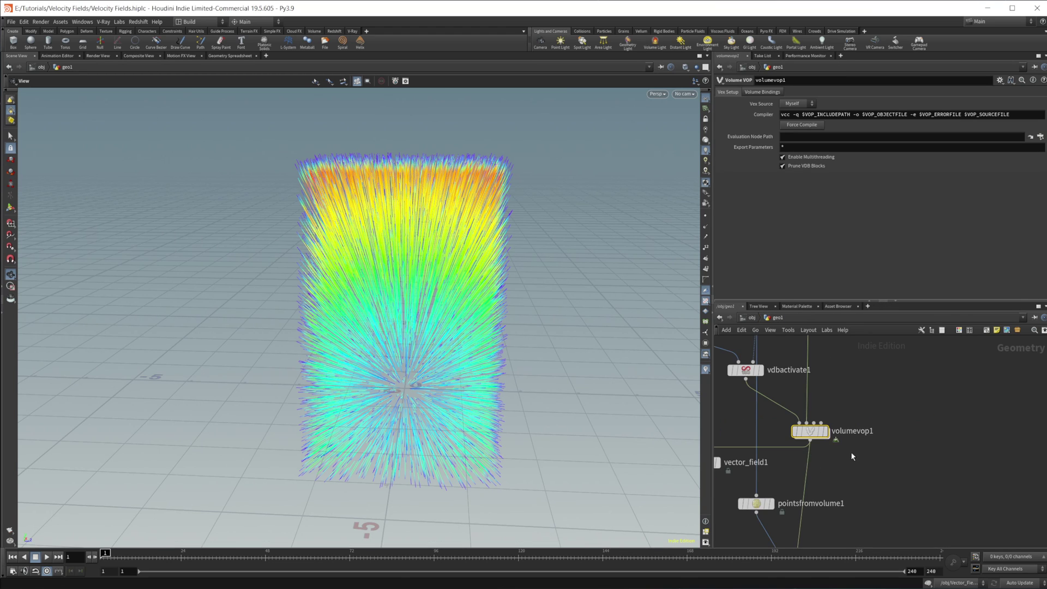
# Display the spiral curve and view it from another angle, then switch the display back to the Volume Trail node.
pyautogui.click(821, 377)
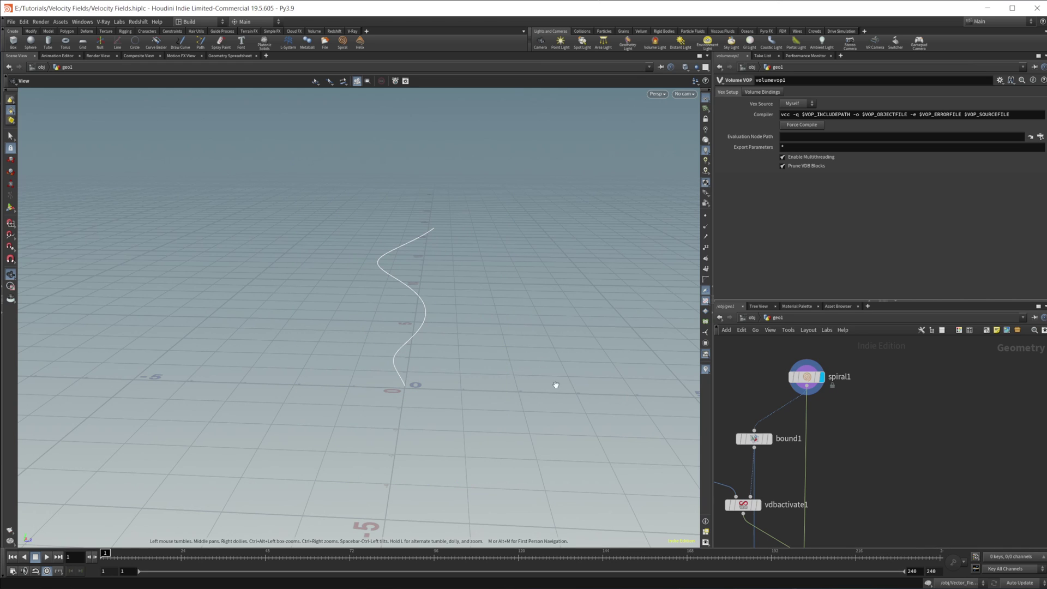
pyautogui.moveTo(522, 454); pyautogui.dragTo(413, 284)
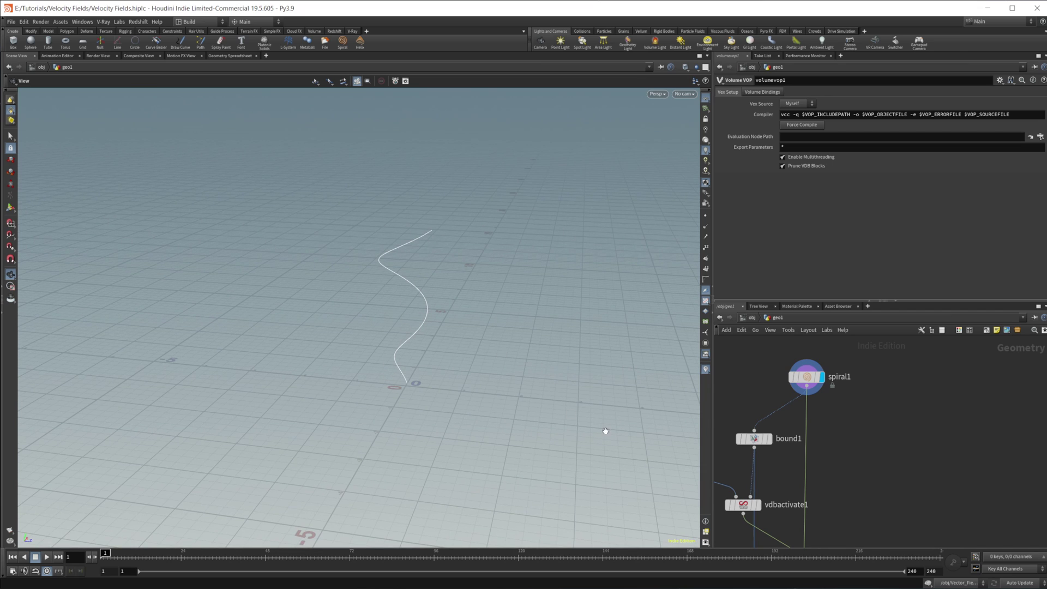
pyautogui.moveTo(877, 462); pyautogui.dragTo(875, 343, button='middle')
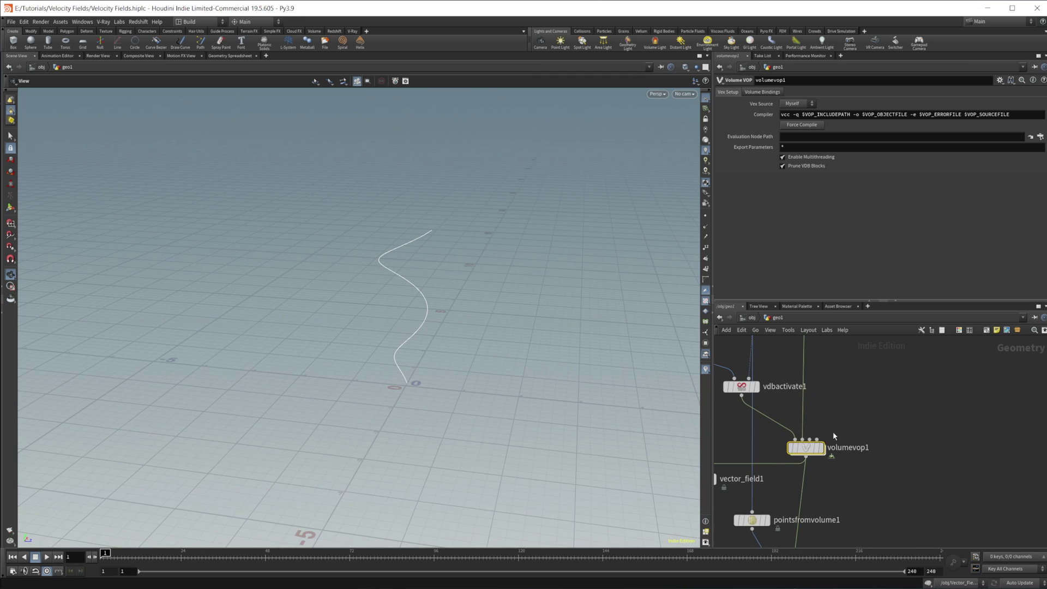
pyautogui.moveTo(863, 453); pyautogui.dragTo(881, 369, button='middle')
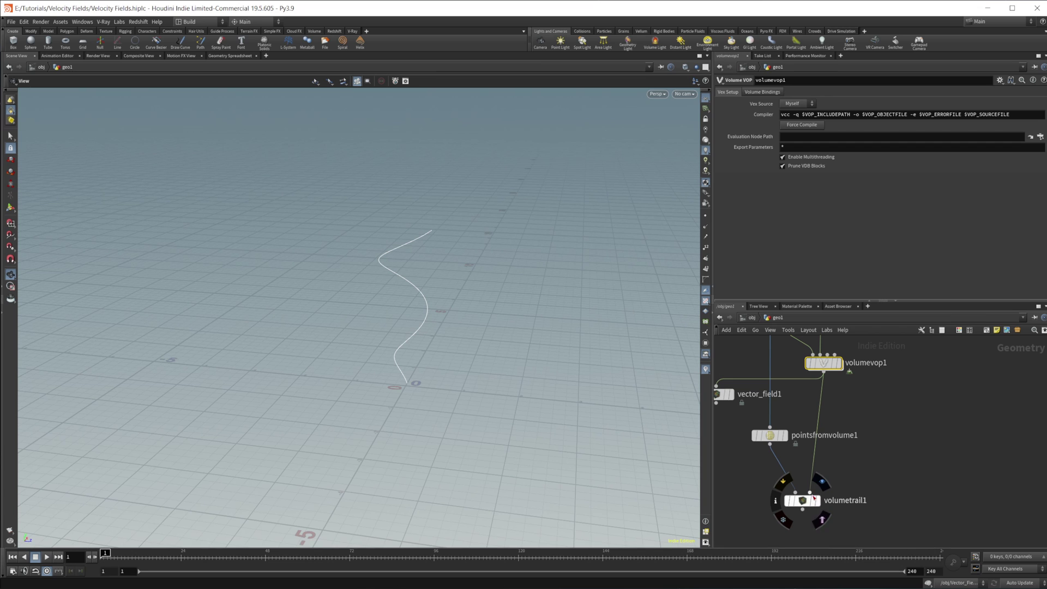
pyautogui.click(823, 482)
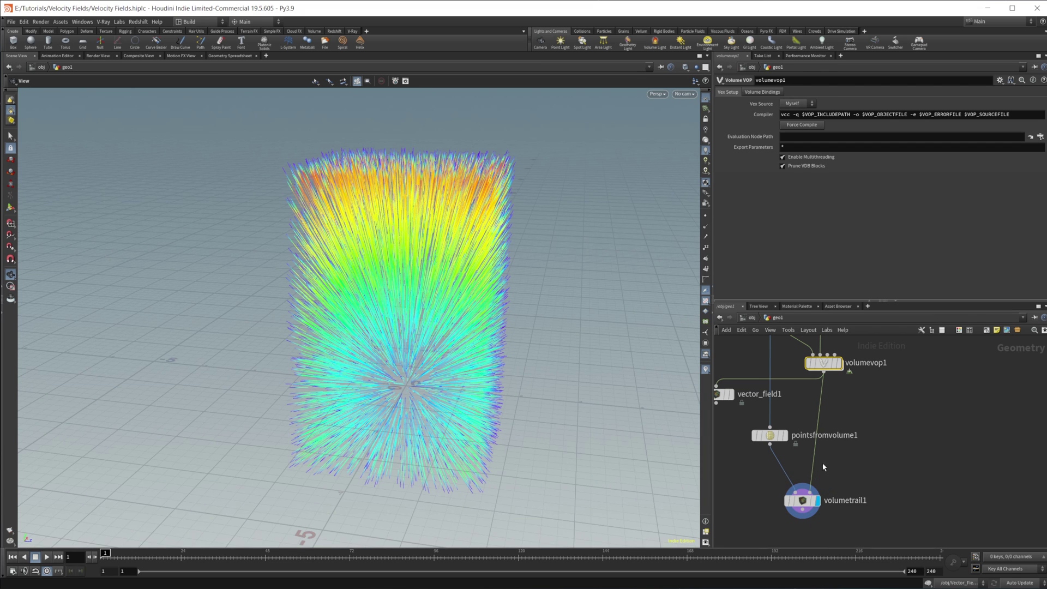
# Inside the Volume VOP, move the vel Bind node farther aside and add a Point Cloud Open node.
pyautogui.doubleClick(825, 371)
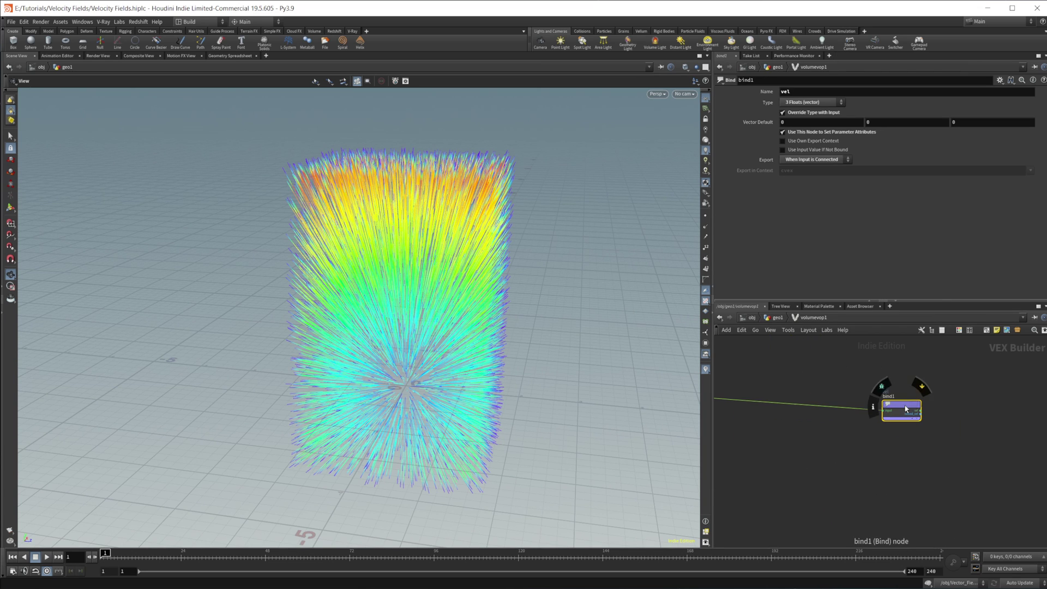
pyautogui.moveTo(905, 406); pyautogui.dragTo(966, 405)
pyautogui.moveTo(834, 456); pyautogui.dragTo(902, 456, button='middle')
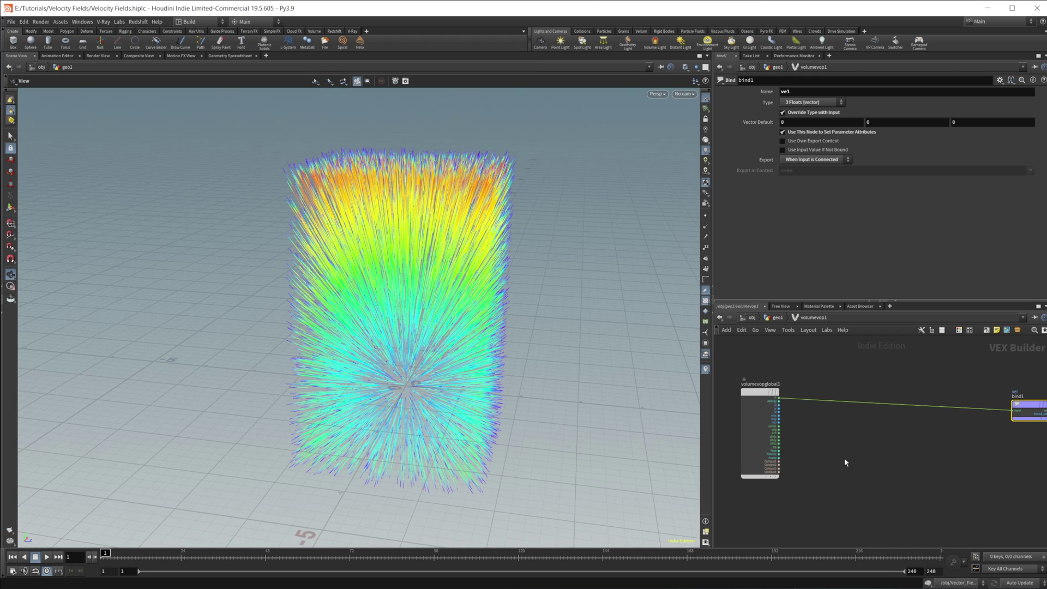
pyautogui.press('Tab')
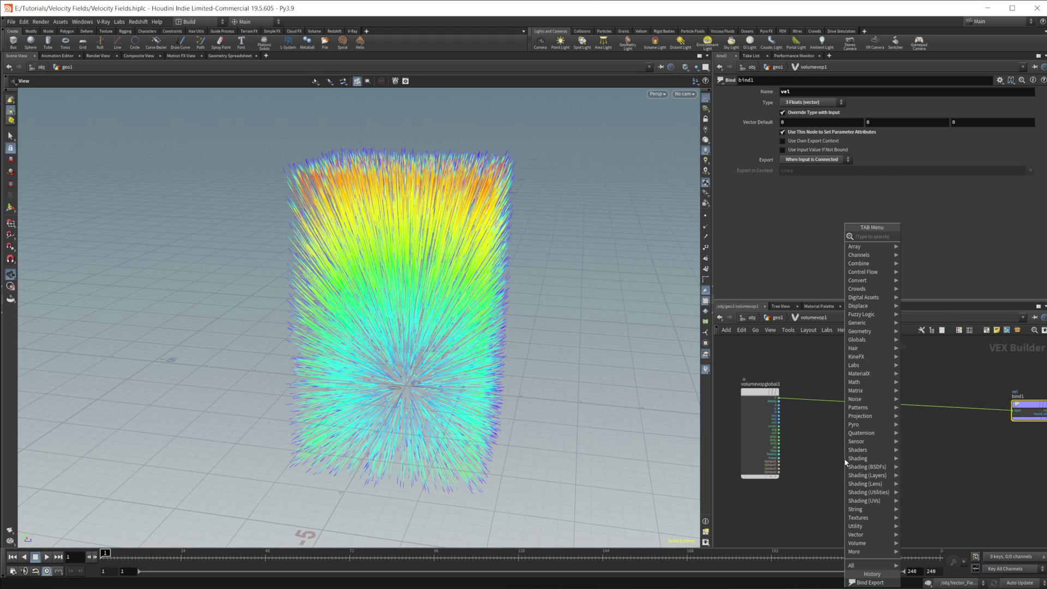
pyautogui.write('anti')
pyautogui.press('Return')
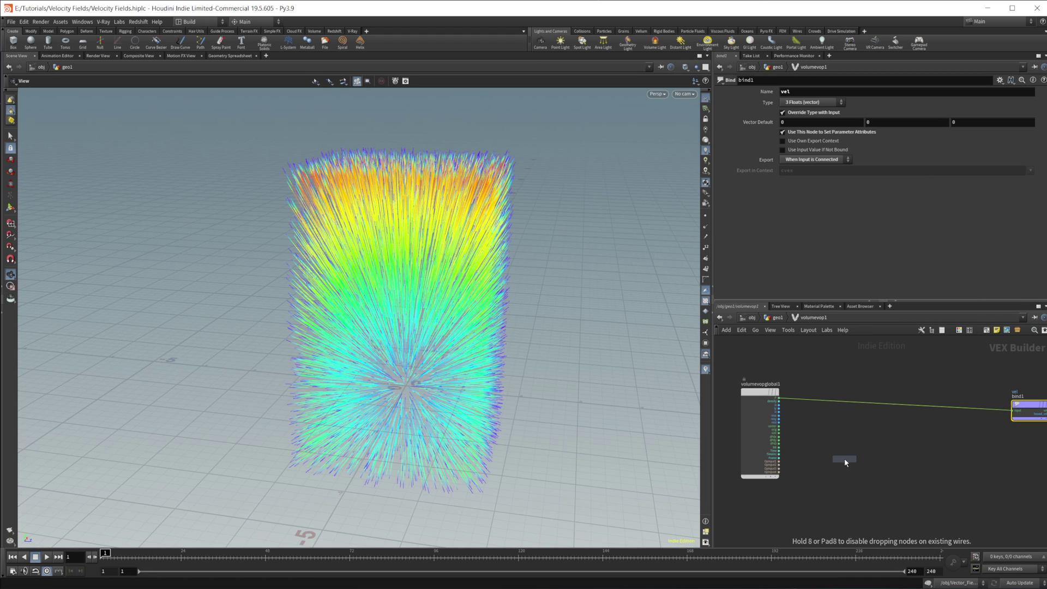
pyautogui.click(844, 458)
pyautogui.scroll(3, 807, 423)
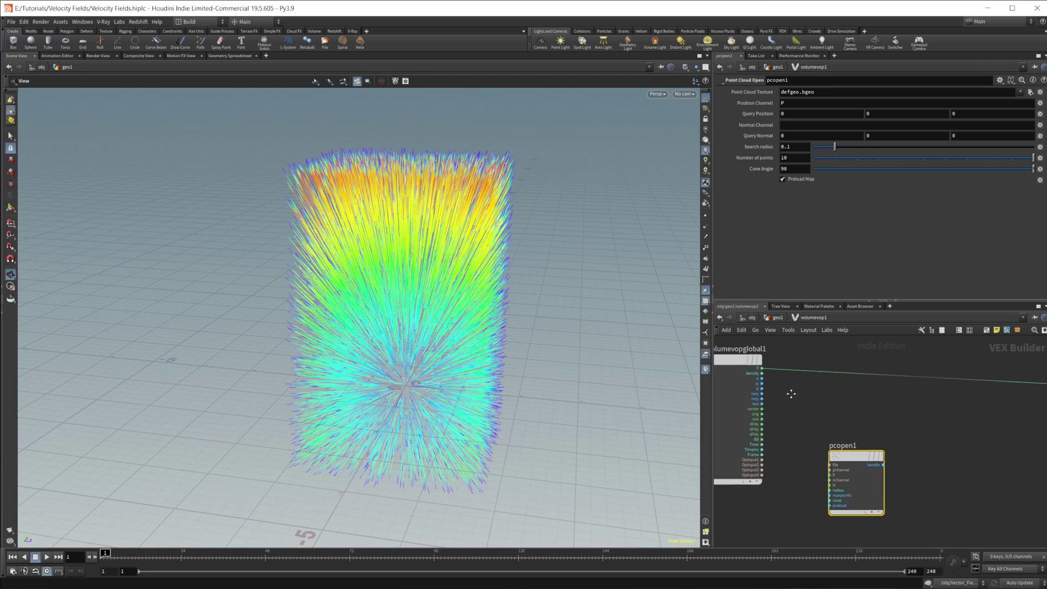
# Connect the global P output to P and OpInput2 to file on the Point Cloud Open node.
pyautogui.moveTo(763, 363); pyautogui.dragTo(831, 469)
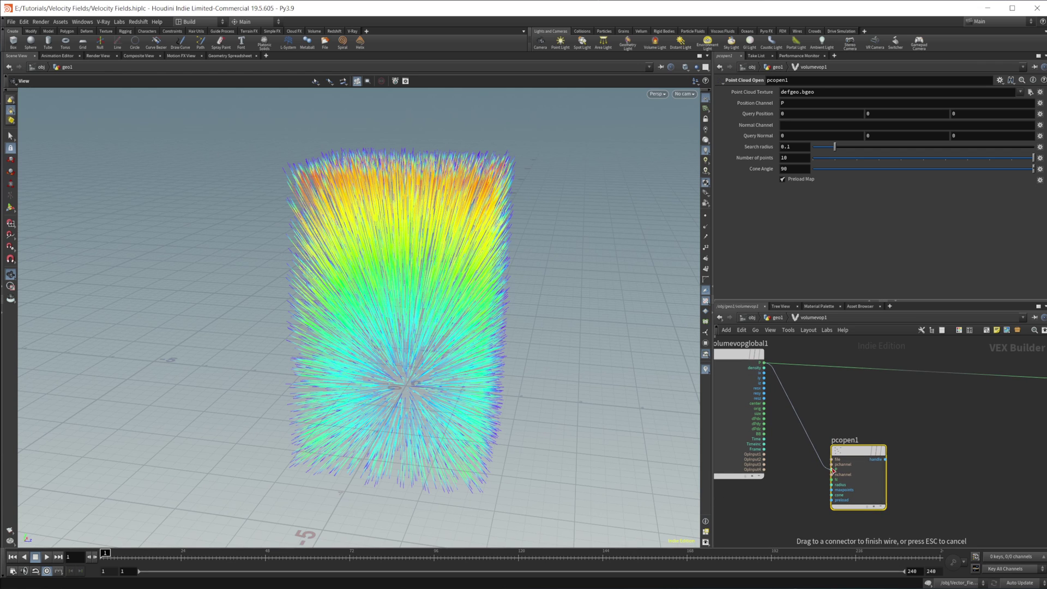
pyautogui.scroll(1, 773, 460)
pyautogui.moveTo(764, 460); pyautogui.dragTo(825, 458)
pyautogui.moveTo(948, 458); pyautogui.dragTo(840, 450, button='middle')
# Add a Point Cloud Filter node and connect the Point Cloud Open handle to its handle input.
pyautogui.press('Tab')
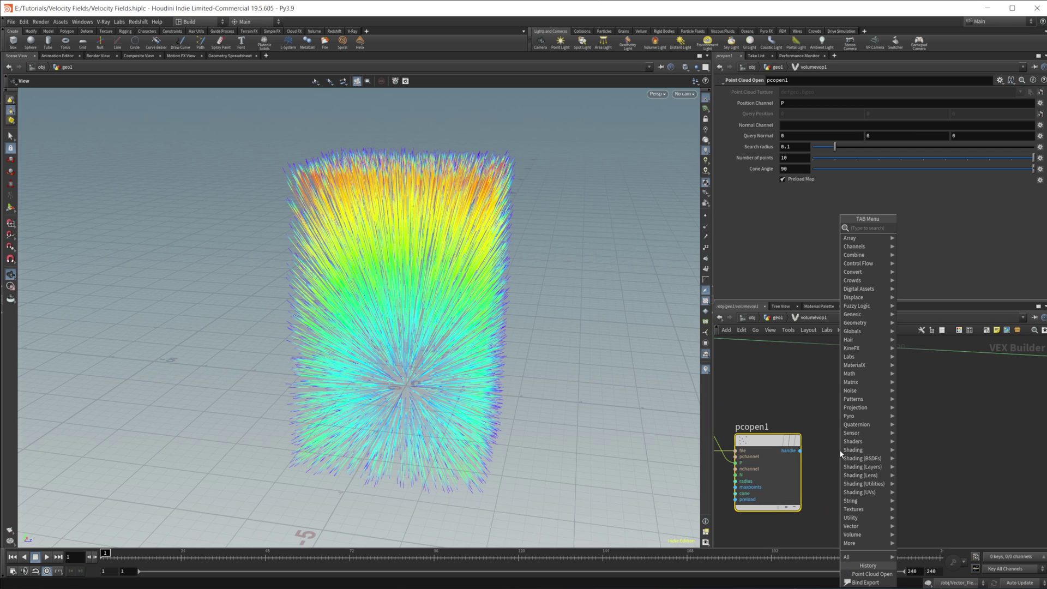
pyautogui.write('pc fi')
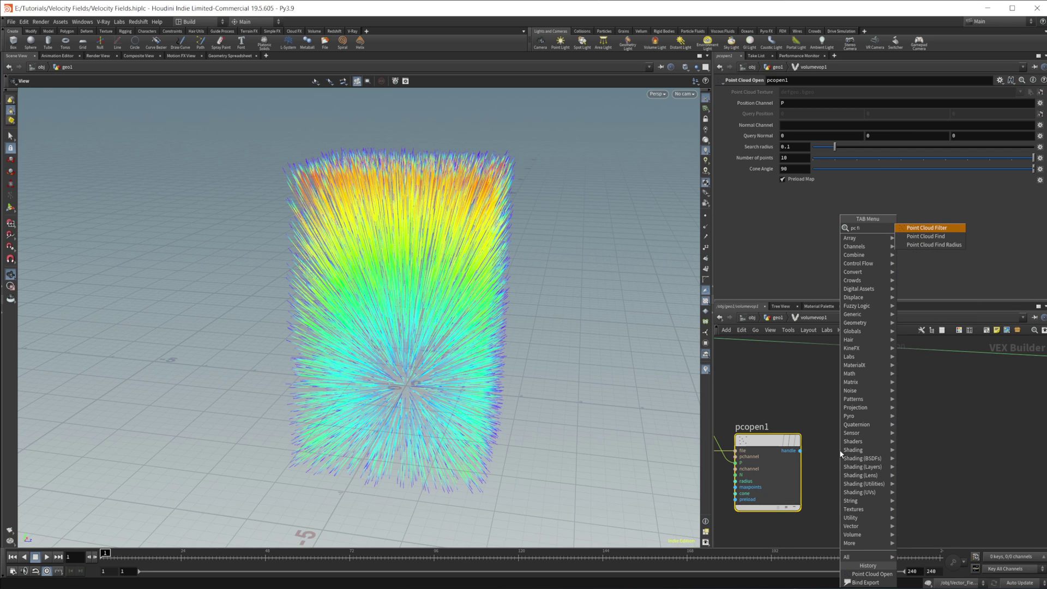
pyautogui.press('Return')
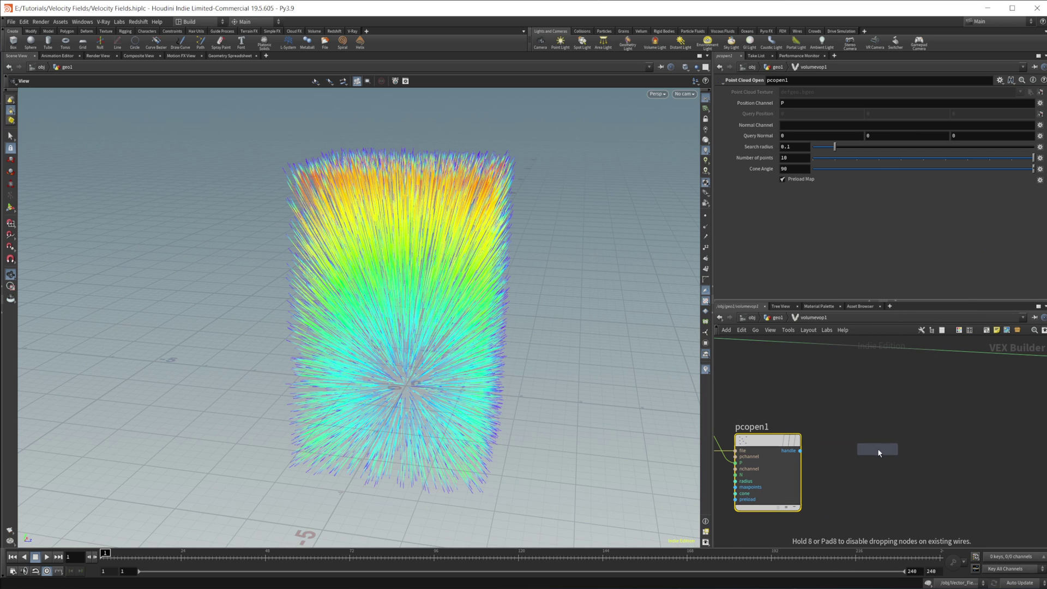
pyautogui.click(878, 450)
pyautogui.scroll(1, 871, 465)
pyautogui.moveTo(789, 447); pyautogui.dragTo(874, 435)
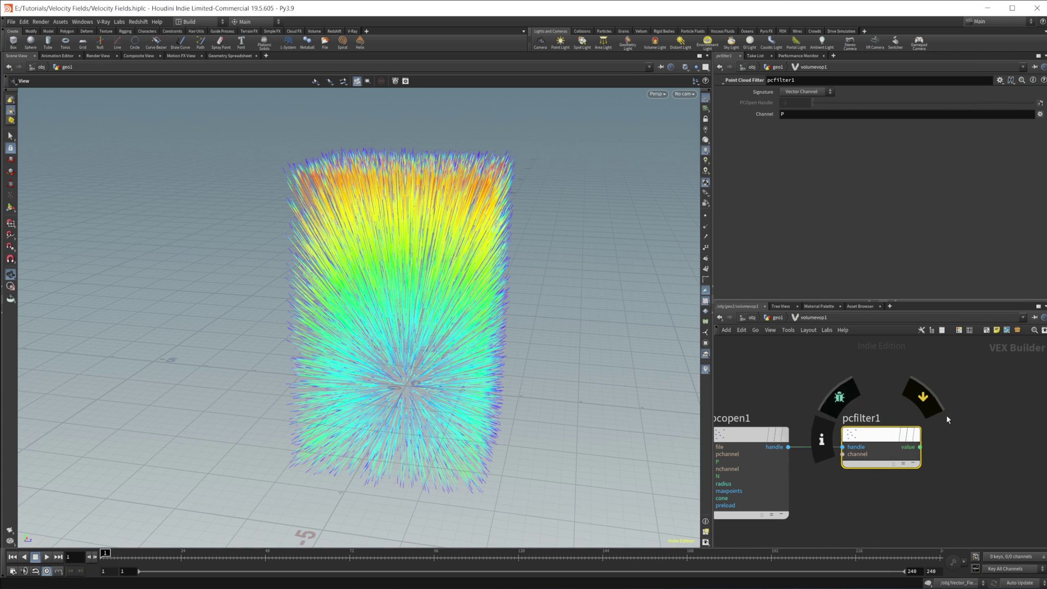
# Return to the geometry network and insert a Resample node on the wire between the spiral and the Volume VOP.
pyautogui.moveTo(948, 420); pyautogui.dragTo(864, 523, button='middle')
pyautogui.click(775, 317)
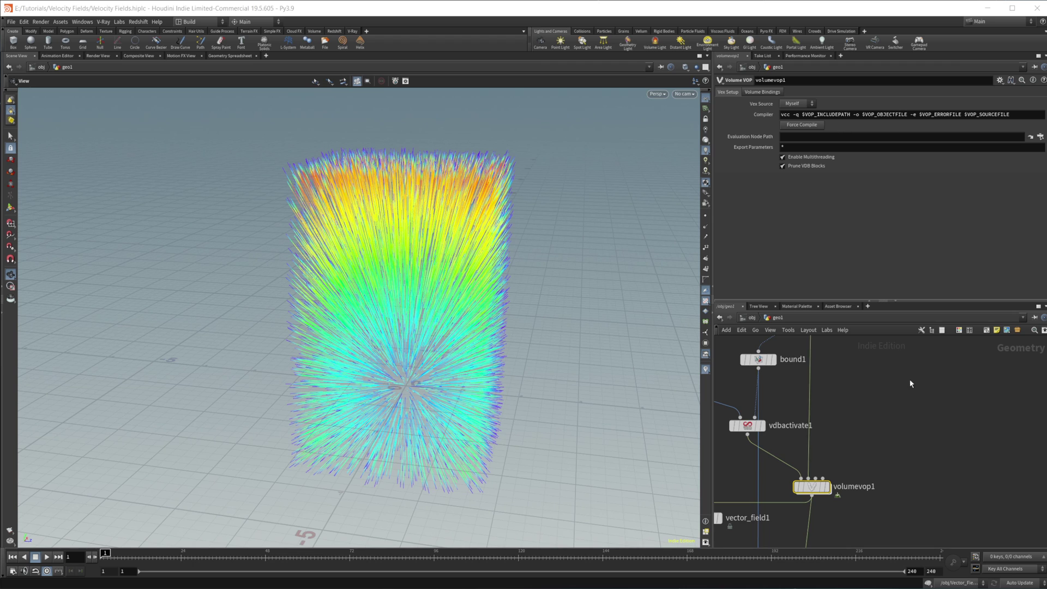
pyautogui.moveTo(910, 383); pyautogui.dragTo(898, 414, button='middle')
pyautogui.press('Tab')
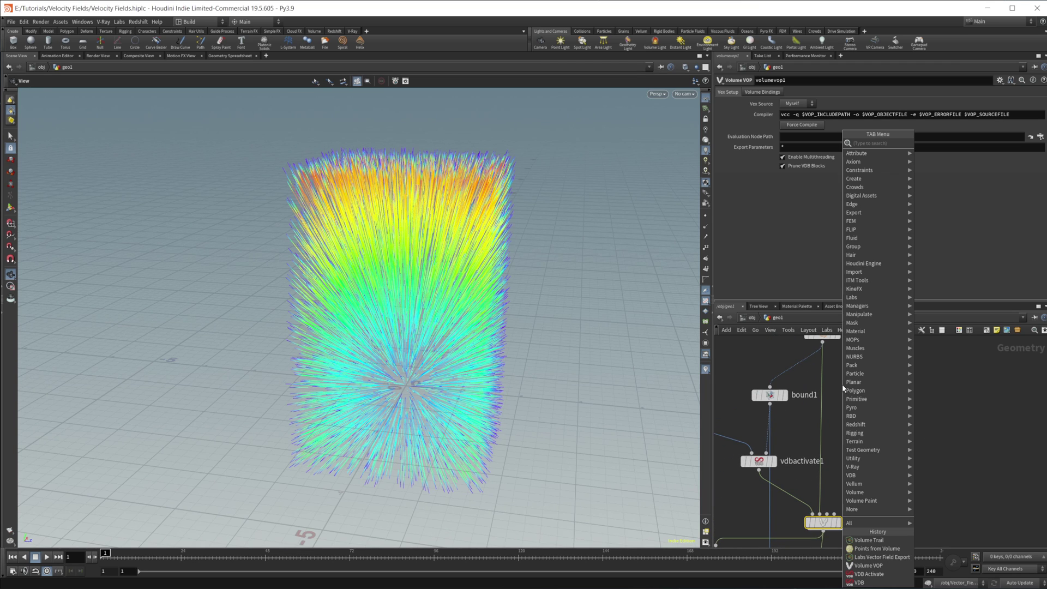
pyautogui.write('resa')
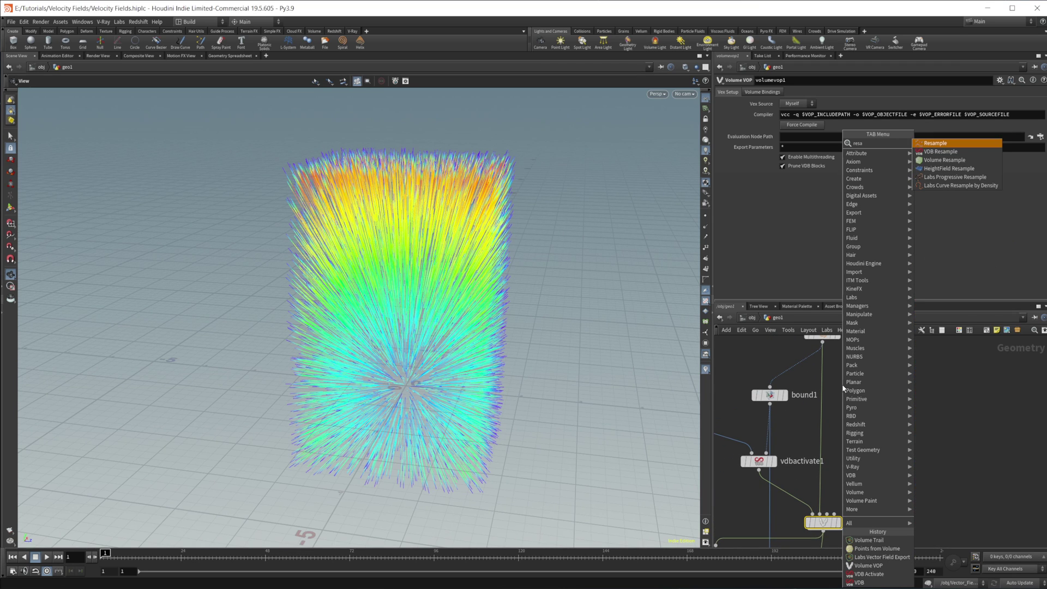
pyautogui.press('Return')
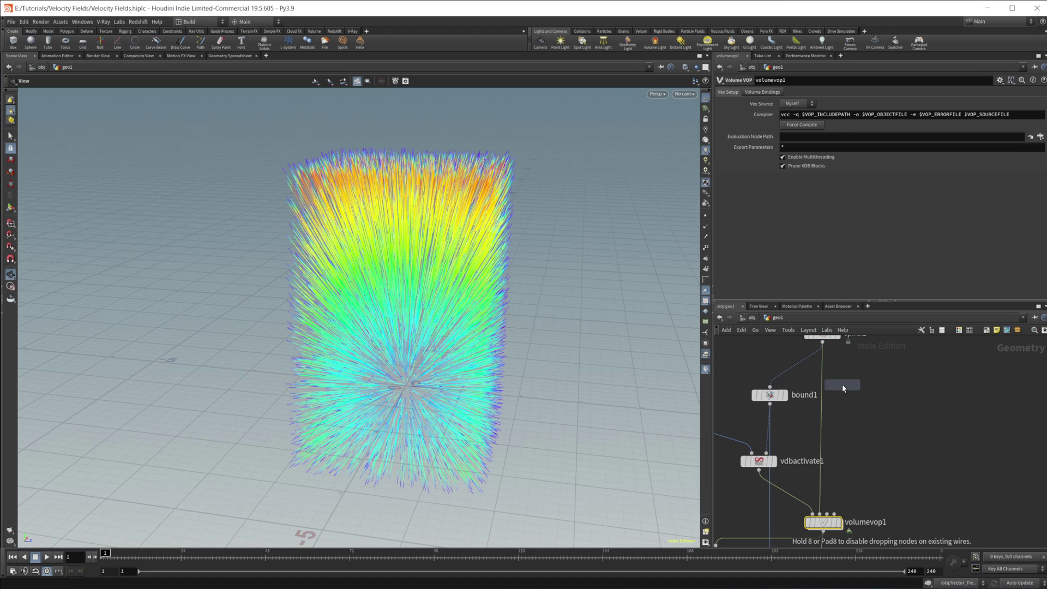
pyautogui.click(842, 385)
pyautogui.moveTo(842, 385); pyautogui.dragTo(824, 387)
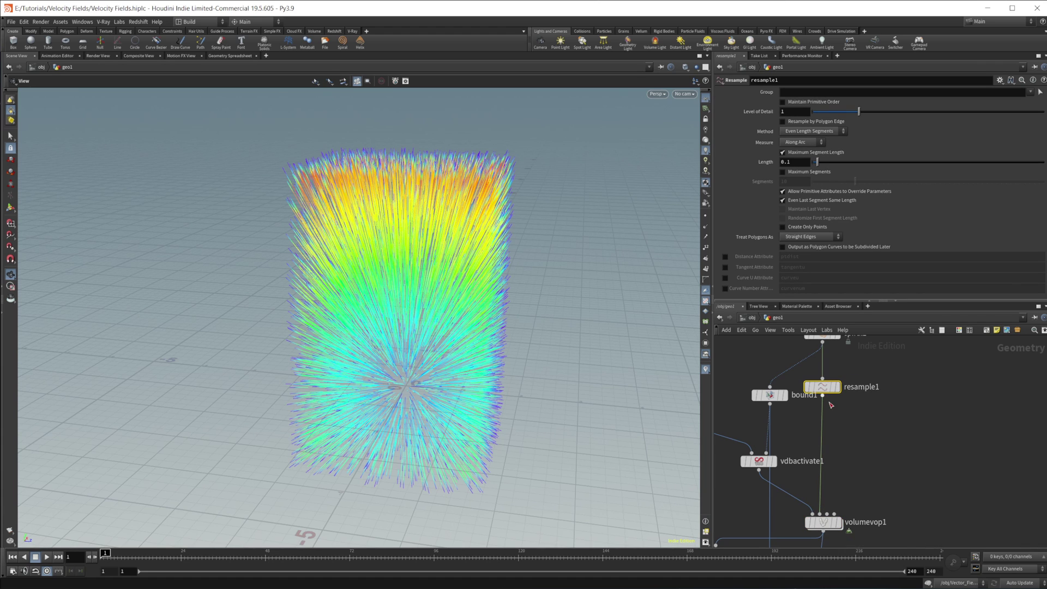
# Display the Resample node and enable its Curve U Attribute, curveu.
pyautogui.click(838, 387)
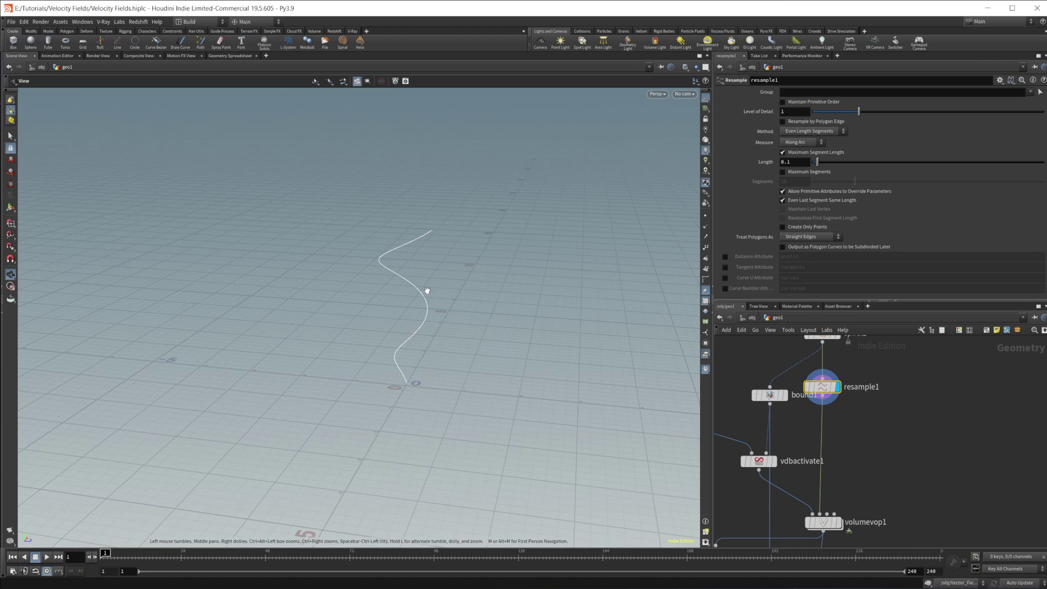
pyautogui.click(726, 278)
# Turn on point display in the viewport and compare the original spiral with the resampled curve, ending on the Resample node.
pyautogui.scroll(3, 841, 382)
pyautogui.moveTo(850, 343); pyautogui.dragTo(860, 409, button='middle')
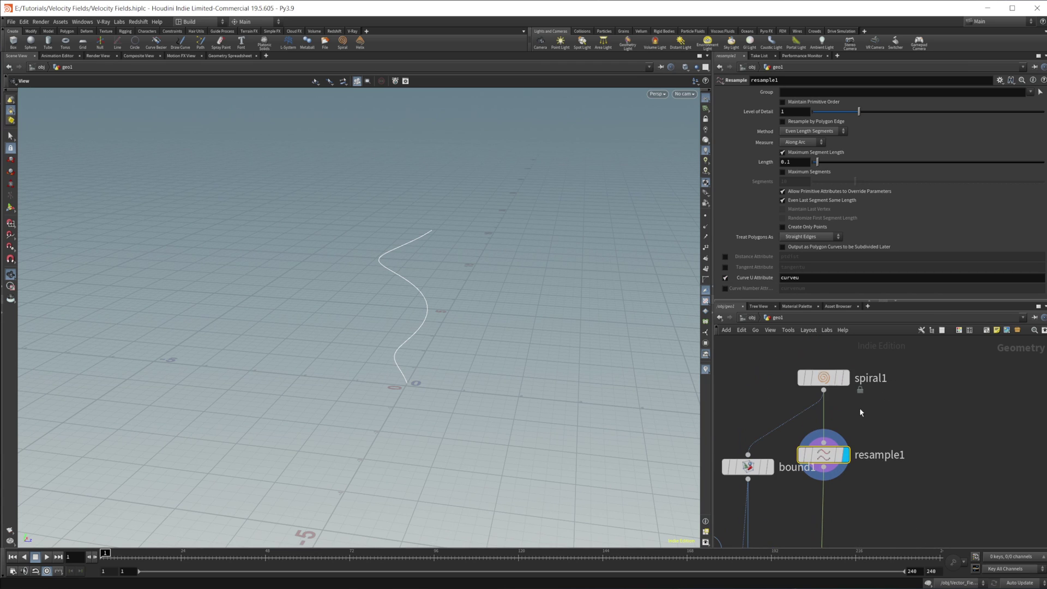
pyautogui.click(845, 378)
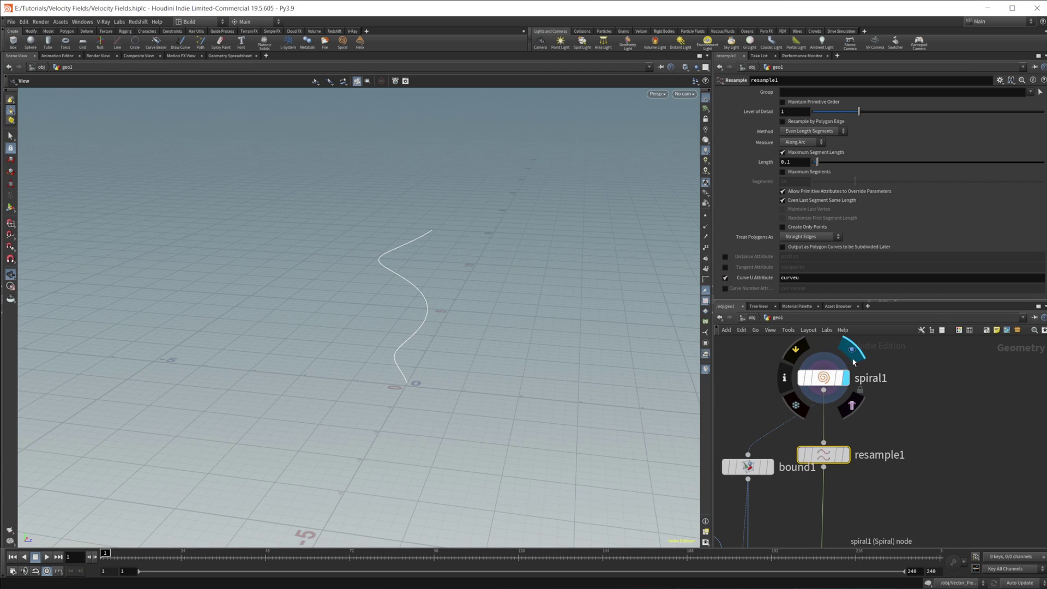
pyautogui.click(705, 216)
pyautogui.click(846, 455)
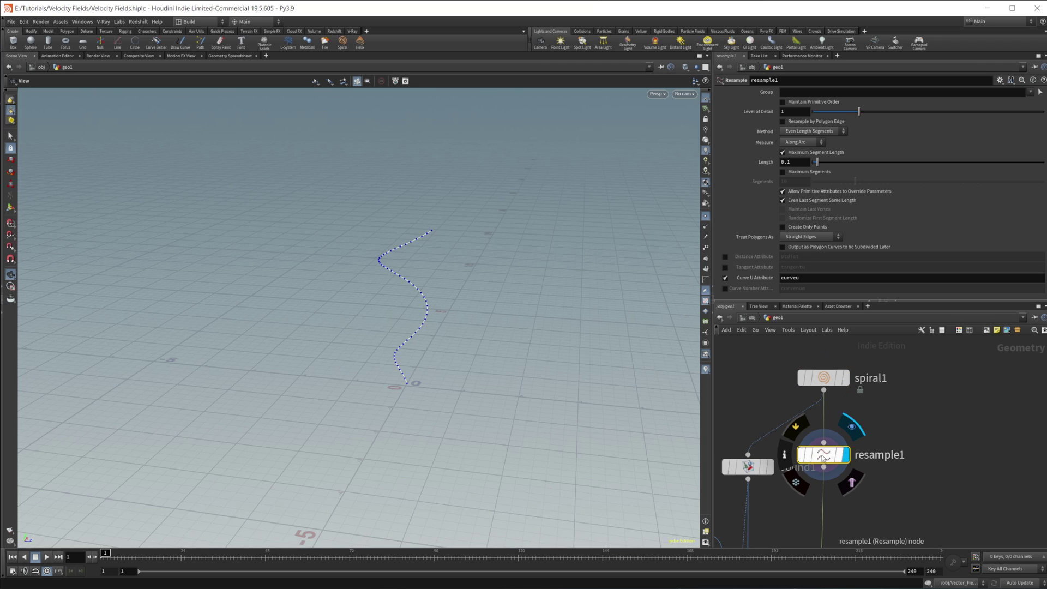
# Set the Resample node's maximum segment length to 0.08.
pyautogui.click(796, 163)
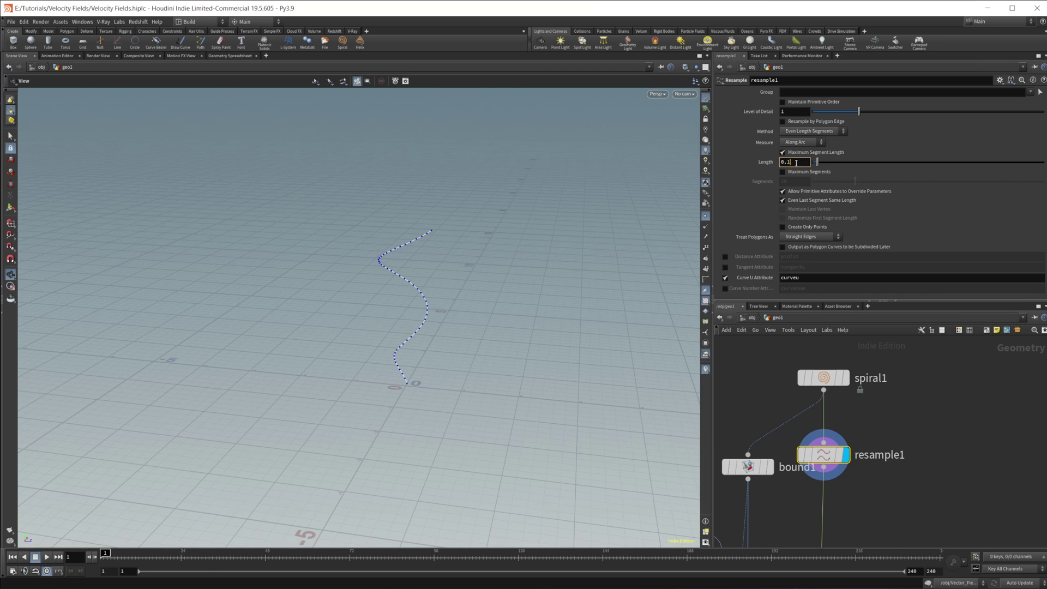
pyautogui.write('0.08')
pyautogui.press('Return')
# Insert an Orientation Along Curve node on the wire between the Resample node and the Volume VOP.
pyautogui.moveTo(929, 486); pyautogui.dragTo(862, 428, button='middle')
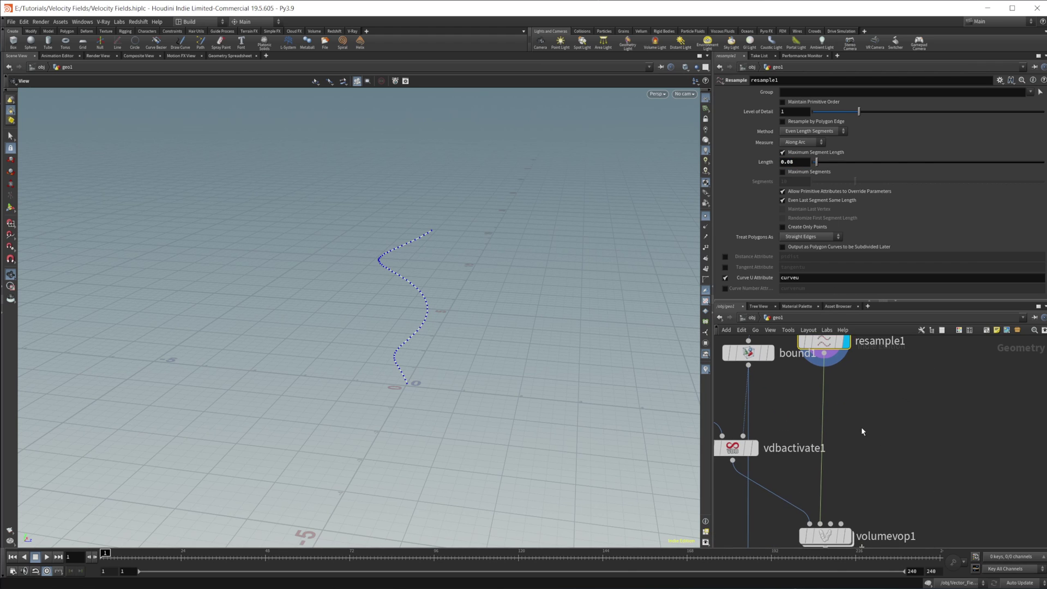
pyautogui.scroll(-1, 861, 429)
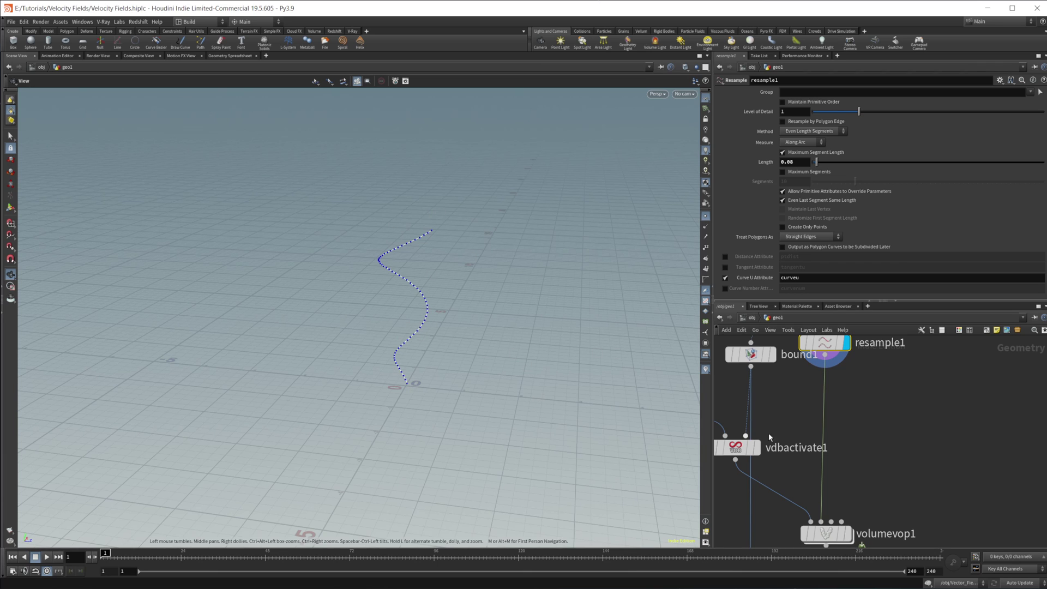
pyautogui.press('Tab')
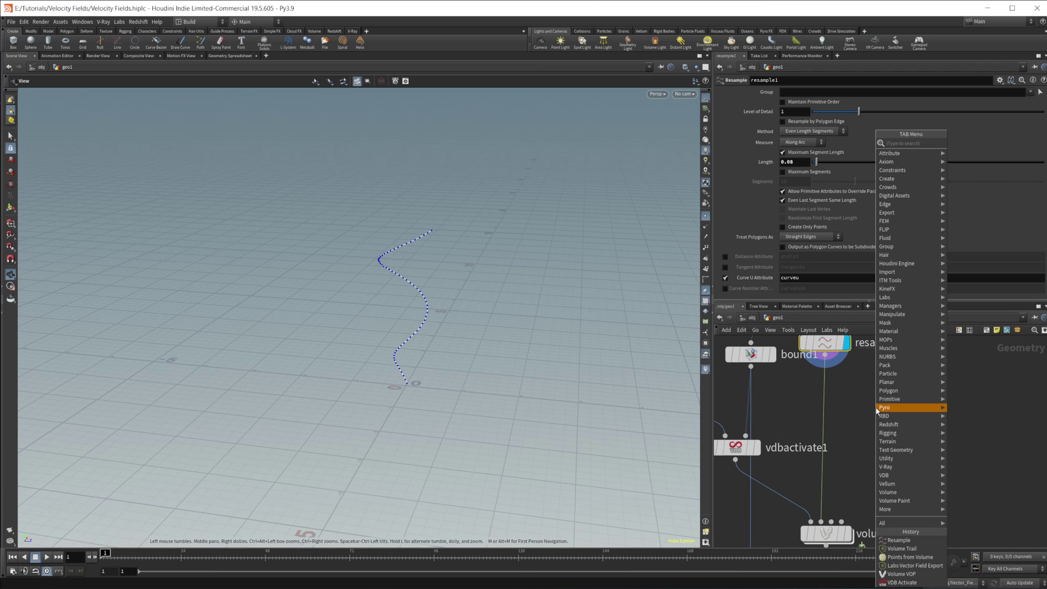
pyautogui.write('orient')
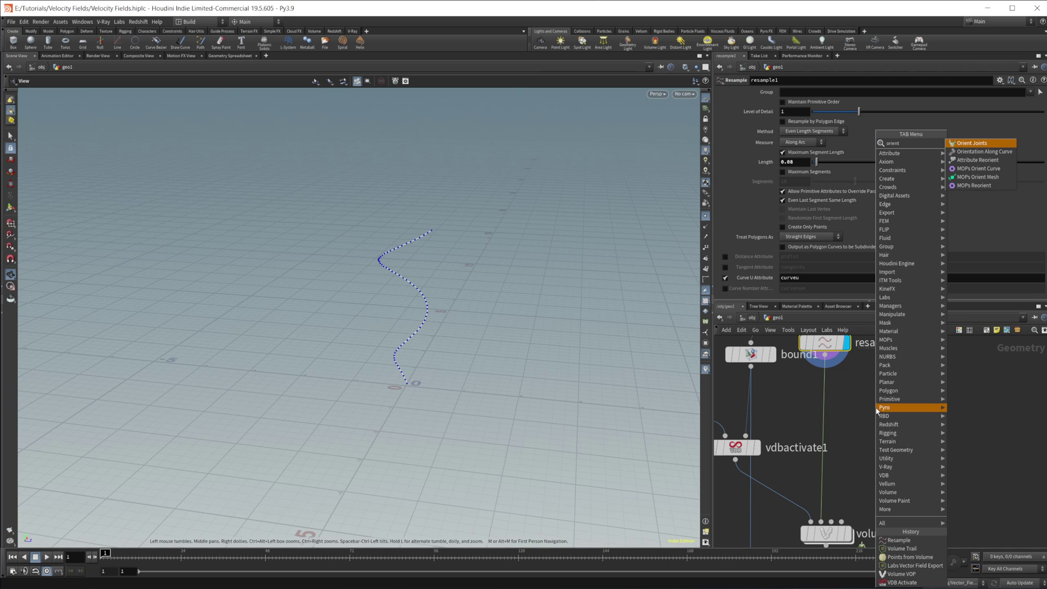
pyautogui.press('Down')
pyautogui.press('Return')
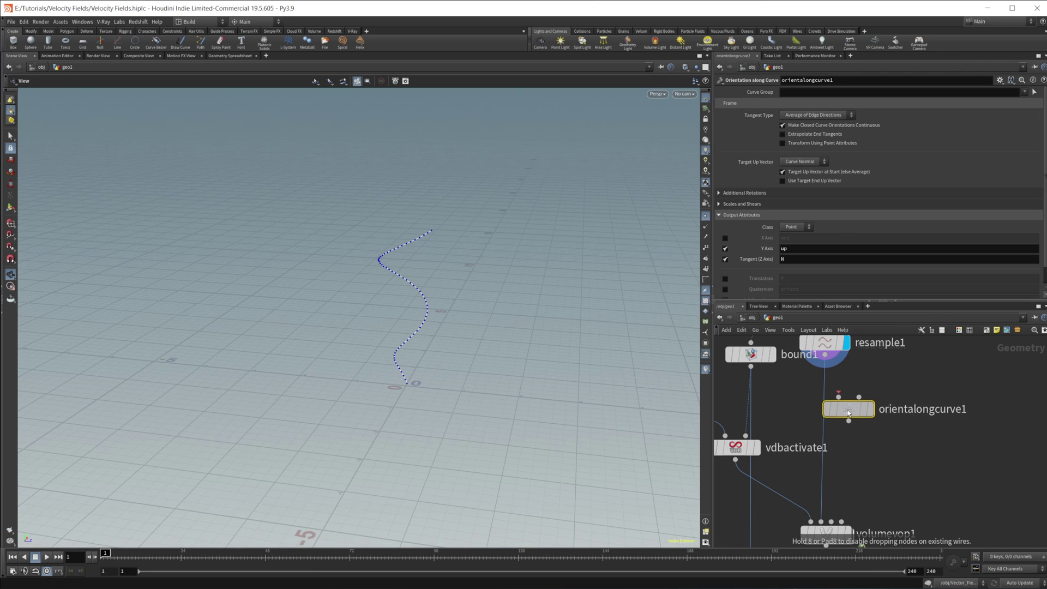
pyautogui.click(825, 408)
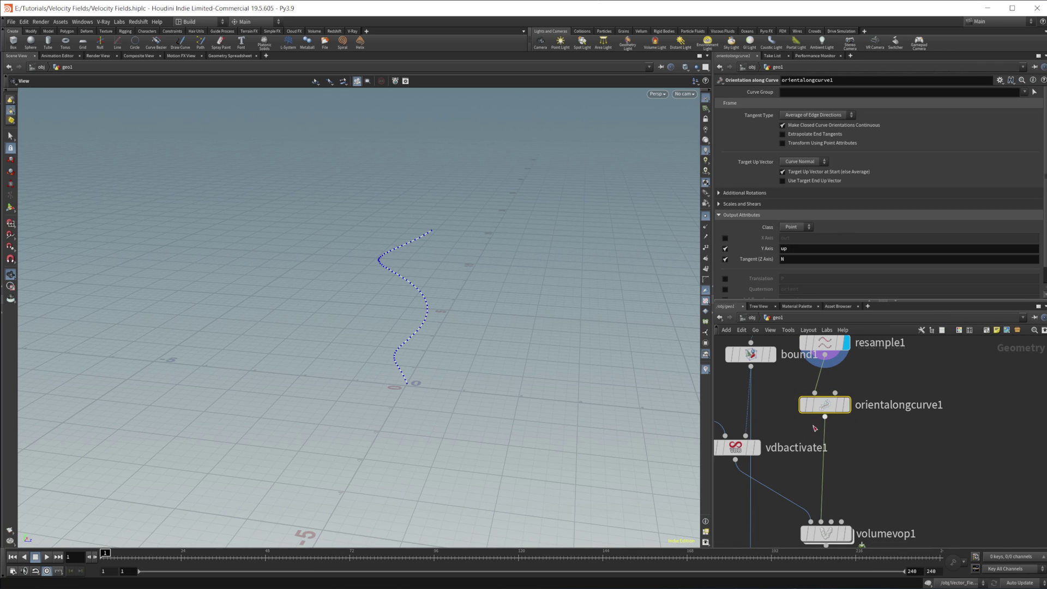
pyautogui.press('Tab')
pyautogui.write('mo')
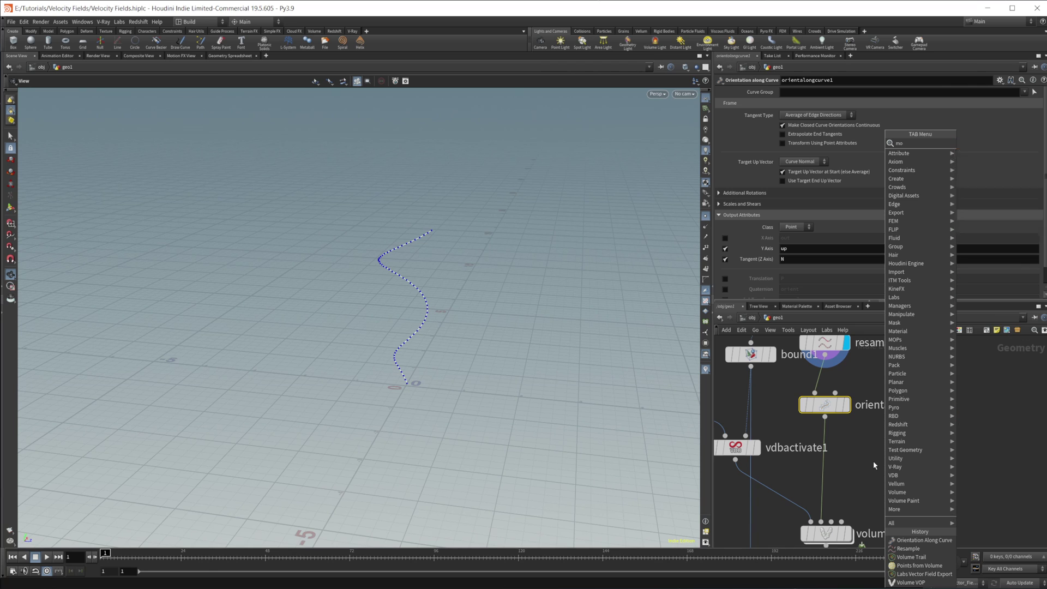
pyautogui.write('d')
pyautogui.press('Return')
pyautogui.click(874, 462)
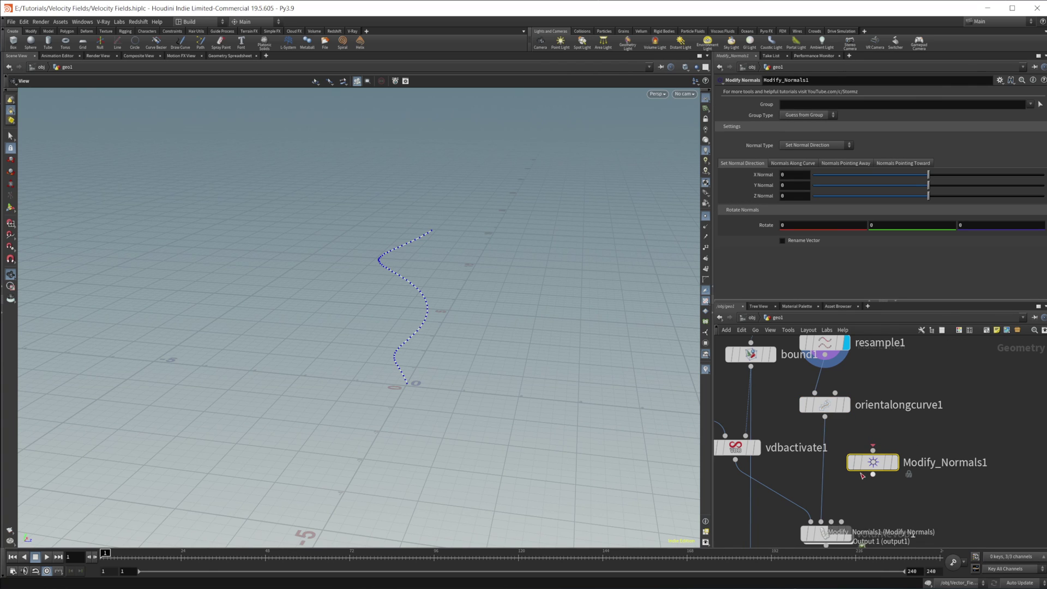
pyautogui.press('Delete')
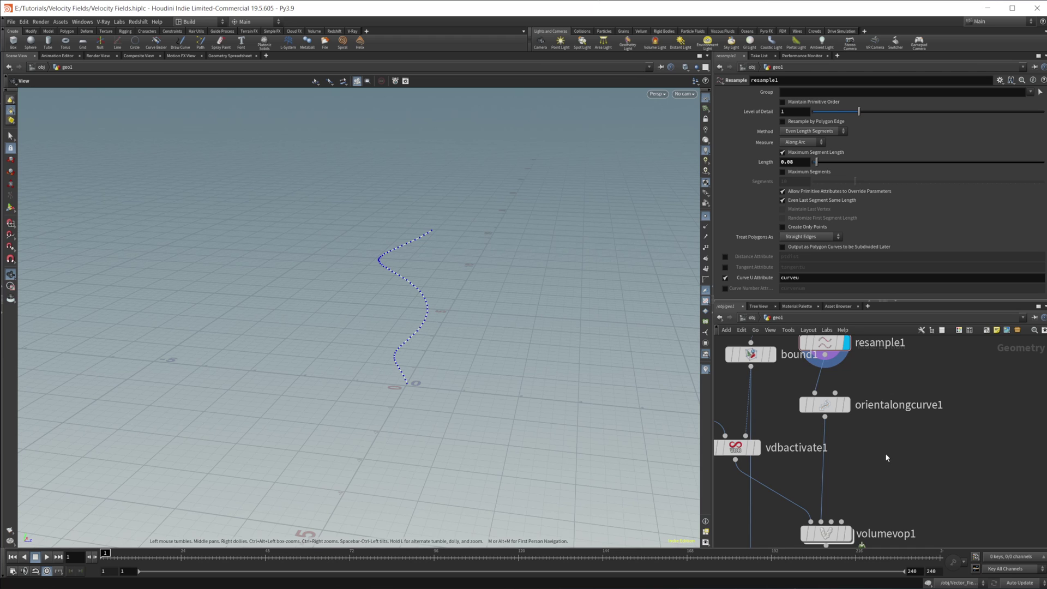
# Select the Orientation Along Curve node and display the Volume Trail node's result.
pyautogui.moveTo(885, 452); pyautogui.dragTo(880, 496, button='middle')
pyautogui.click(819, 448)
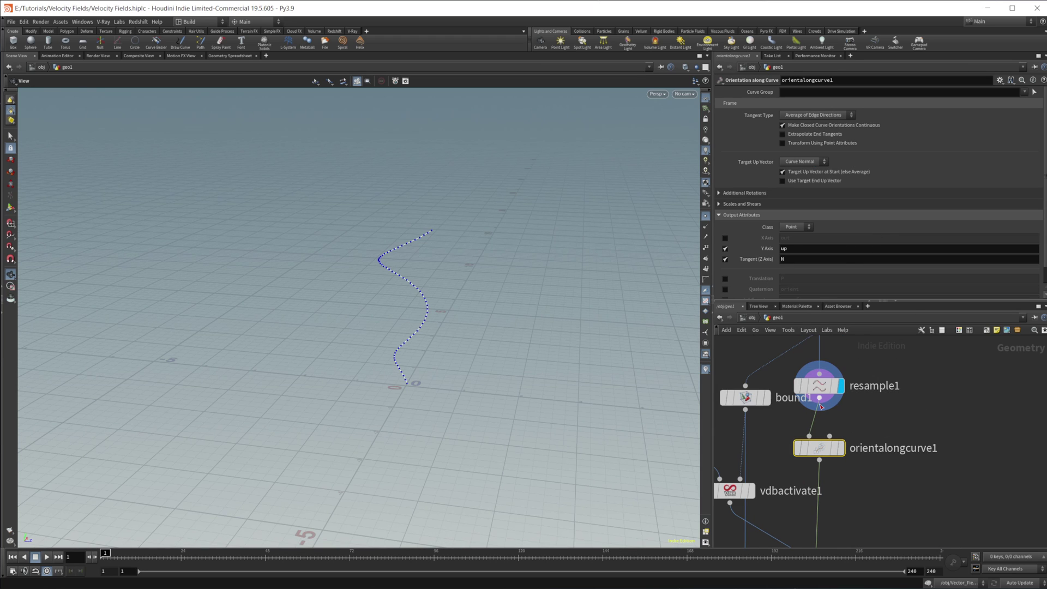
pyautogui.moveTo(907, 530); pyautogui.dragTo(903, 363, button='middle')
pyautogui.moveTo(890, 501); pyautogui.dragTo(873, 372, button='middle')
pyautogui.click(802, 436)
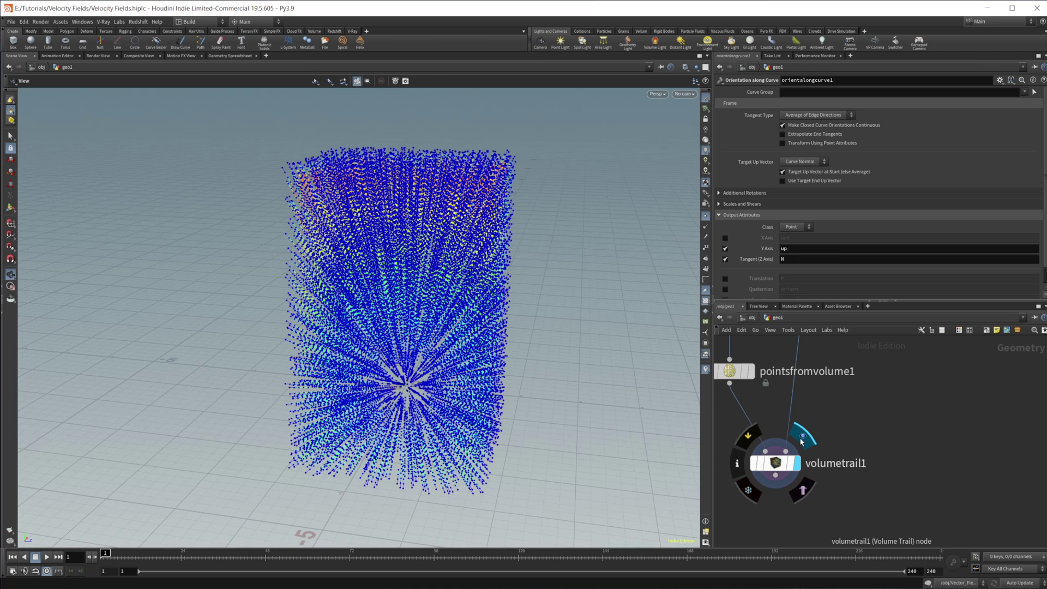
# Display the Orientation Along Curve node with point normals instead of points, and compare it with the resampled curve.
pyautogui.scroll(4, 842, 438)
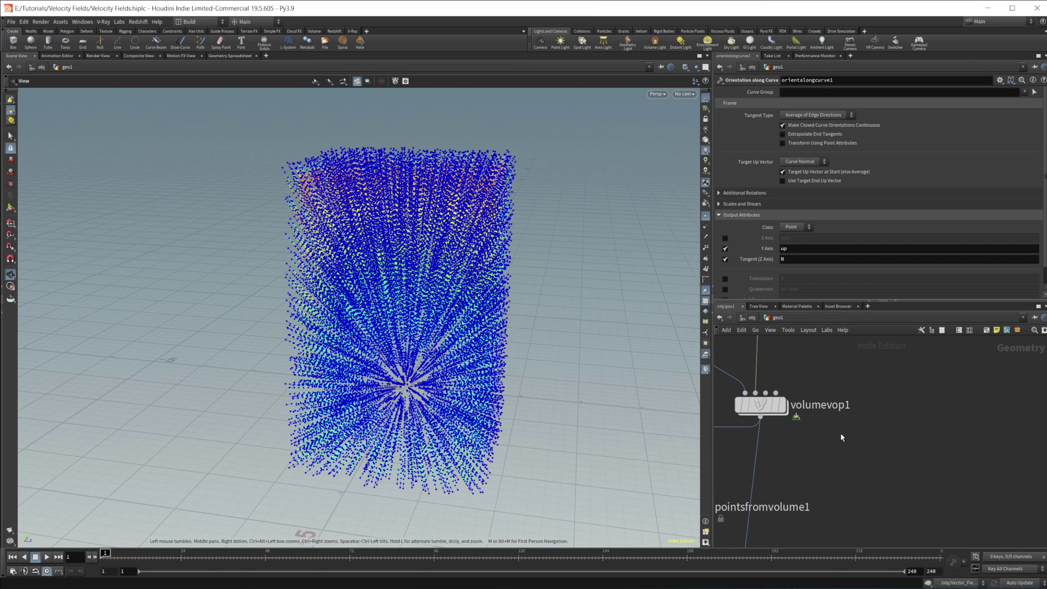
pyautogui.scroll(5, 812, 356)
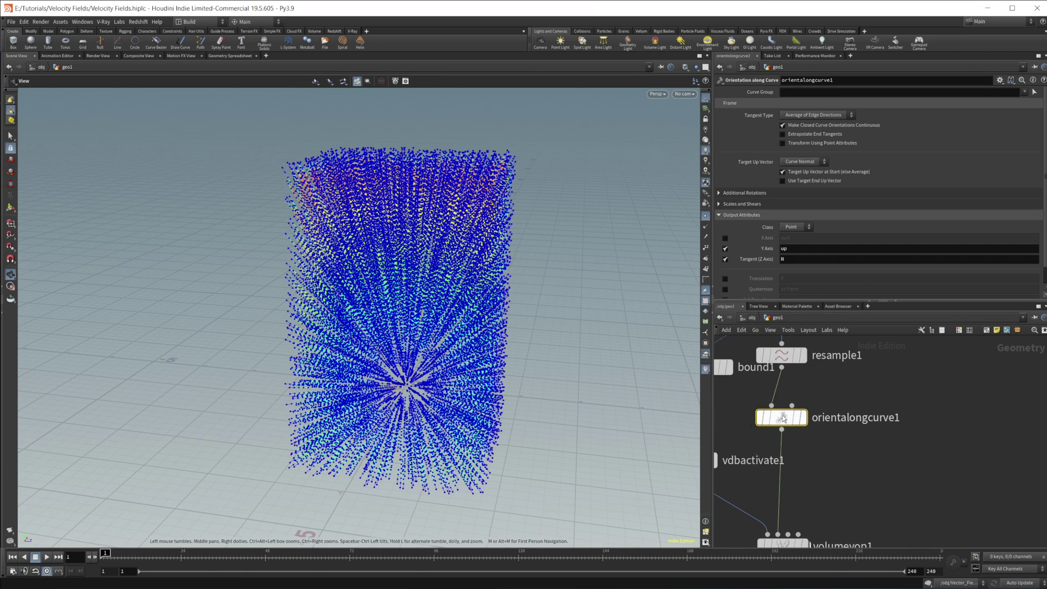
pyautogui.click(809, 392)
pyautogui.press('h')
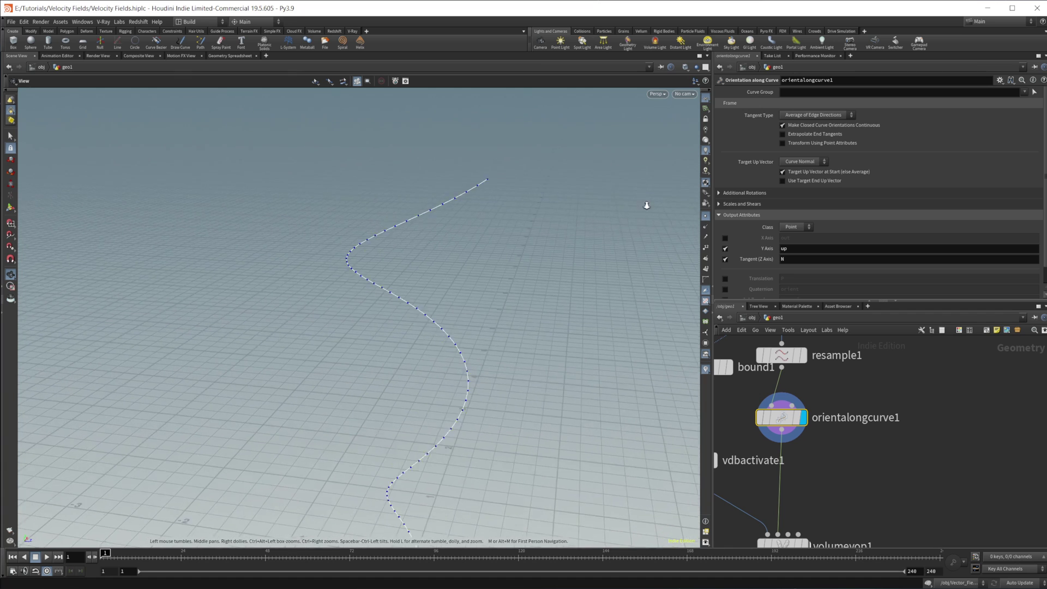
pyautogui.click(704, 224)
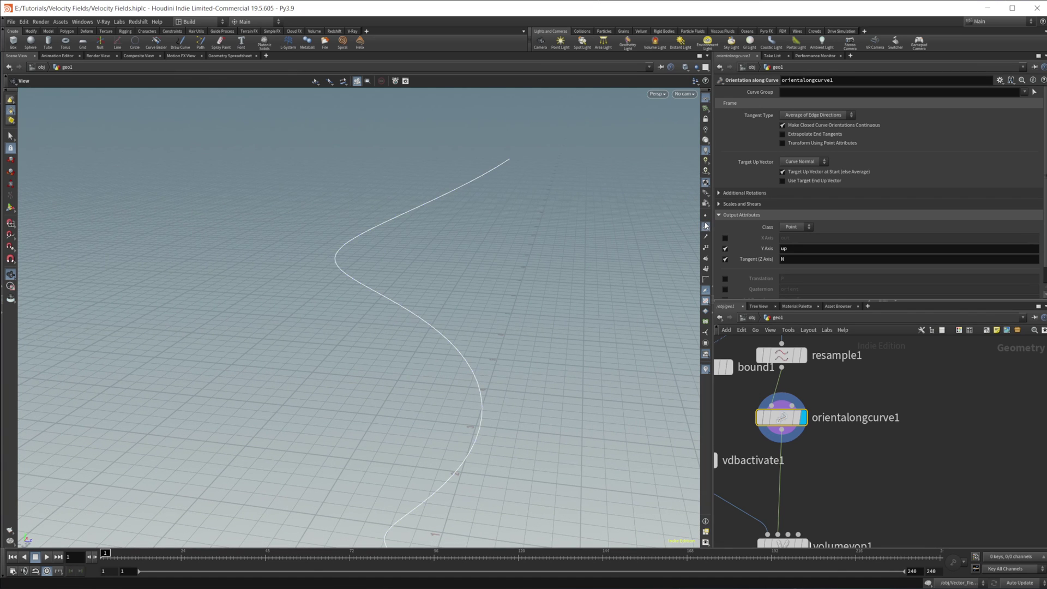
pyautogui.moveTo(808, 337); pyautogui.dragTo(820, 380, button='middle')
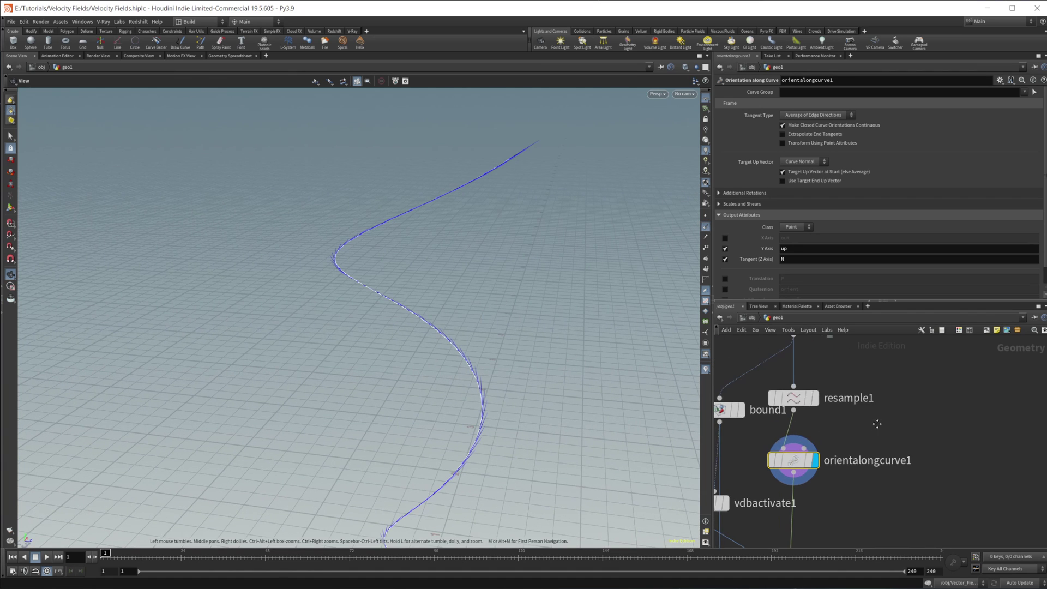
pyautogui.click(820, 377)
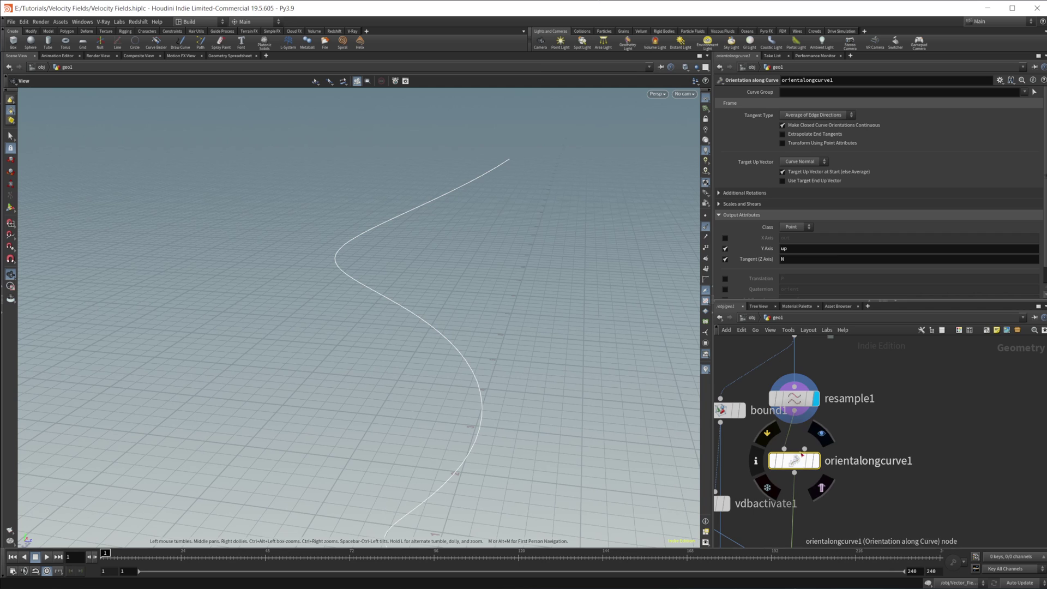
pyautogui.click(821, 433)
# Display the Volume Trail node again with point normals hidden and go inside the Volume VOP.
pyautogui.moveTo(876, 517); pyautogui.dragTo(886, 400, button='middle')
pyautogui.scroll(-4, 885, 404)
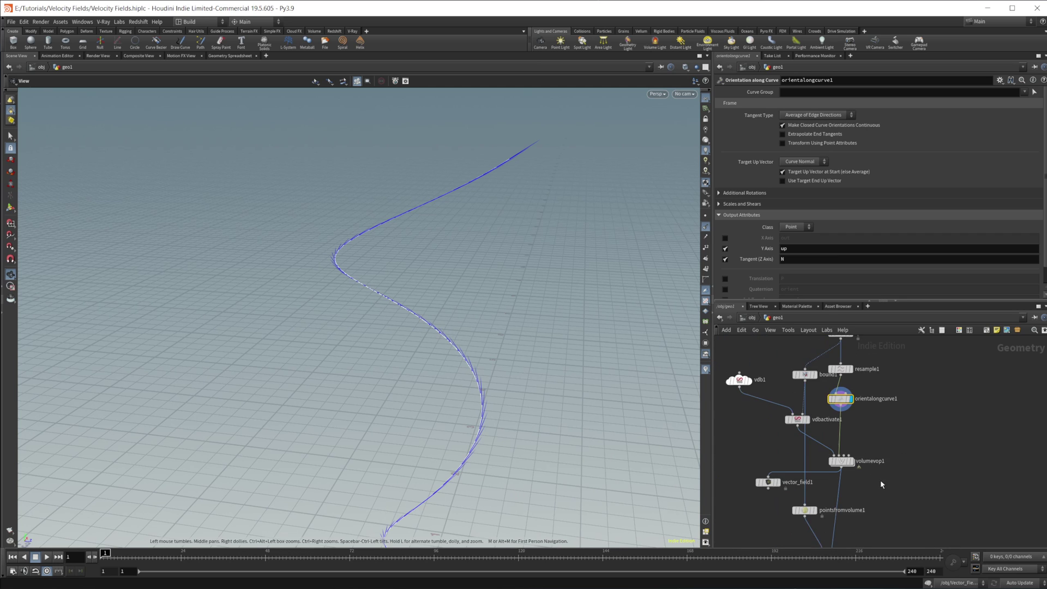
pyautogui.moveTo(881, 484); pyautogui.dragTo(886, 430, button='middle')
pyautogui.moveTo(837, 504)
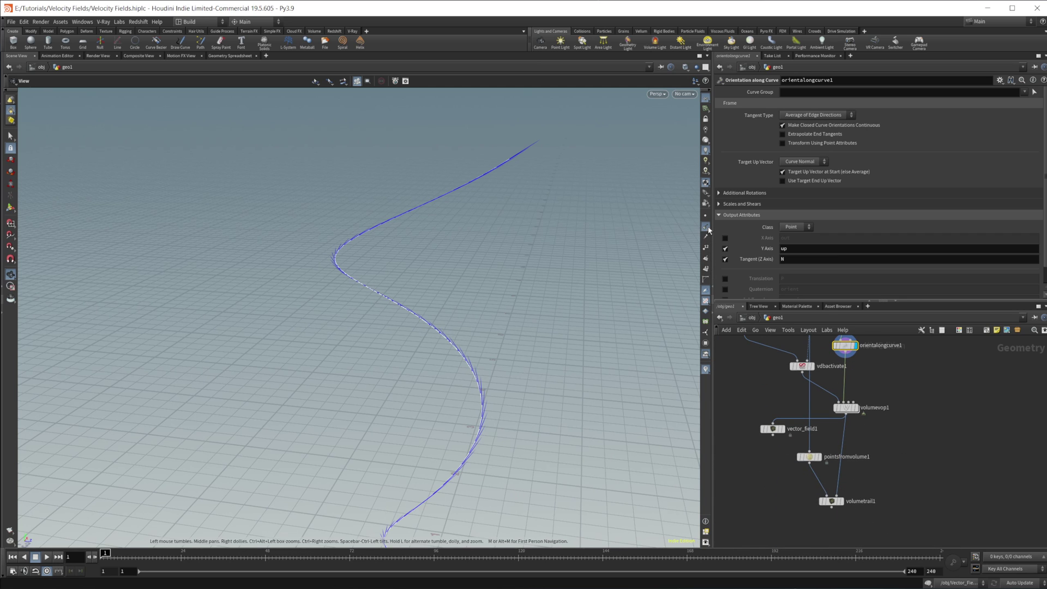
pyautogui.click(844, 502)
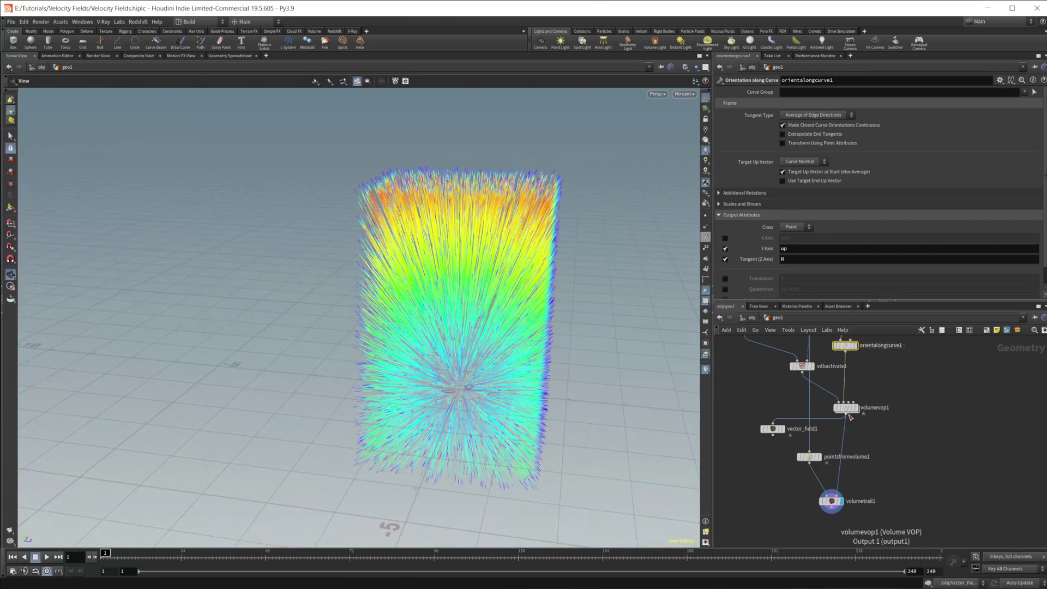
pyautogui.doubleClick(848, 412)
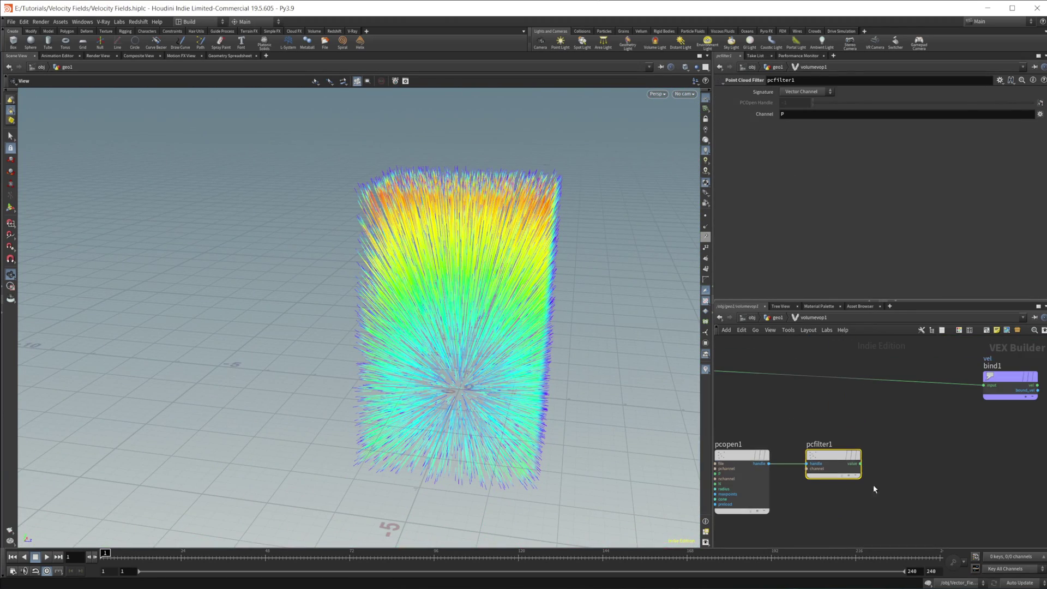
pyautogui.moveTo(874, 486); pyautogui.dragTo(916, 460, button='middle')
pyautogui.click(805, 116)
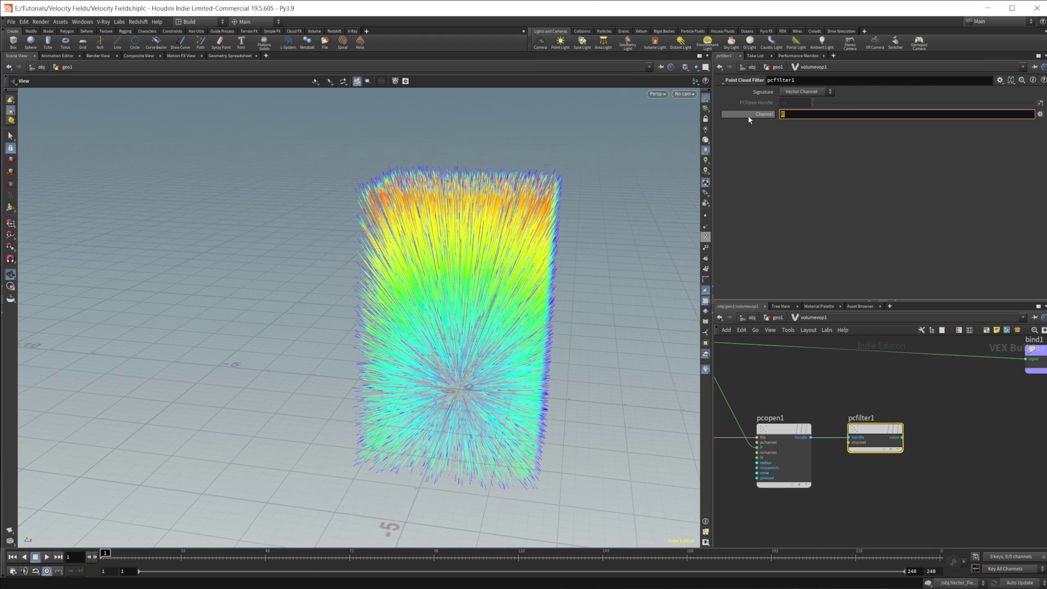
pyautogui.press('Return')
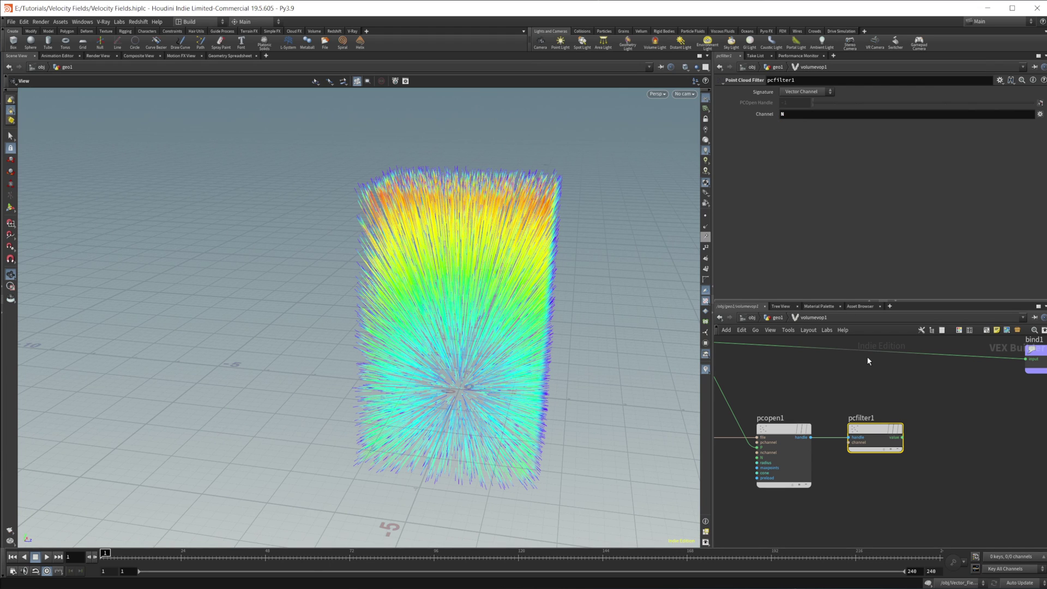
pyautogui.moveTo(947, 461); pyautogui.dragTo(873, 444, button='middle')
pyautogui.moveTo(823, 467); pyautogui.dragTo(947, 390)
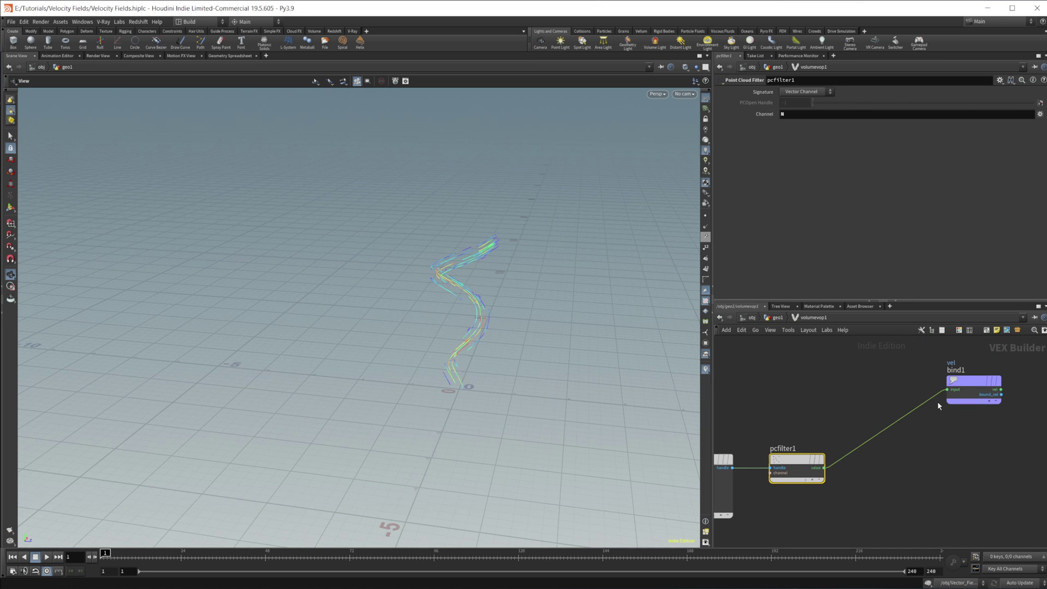
pyautogui.scroll(5, 643, 285)
pyautogui.moveTo(516, 313); pyautogui.dragTo(410, 437)
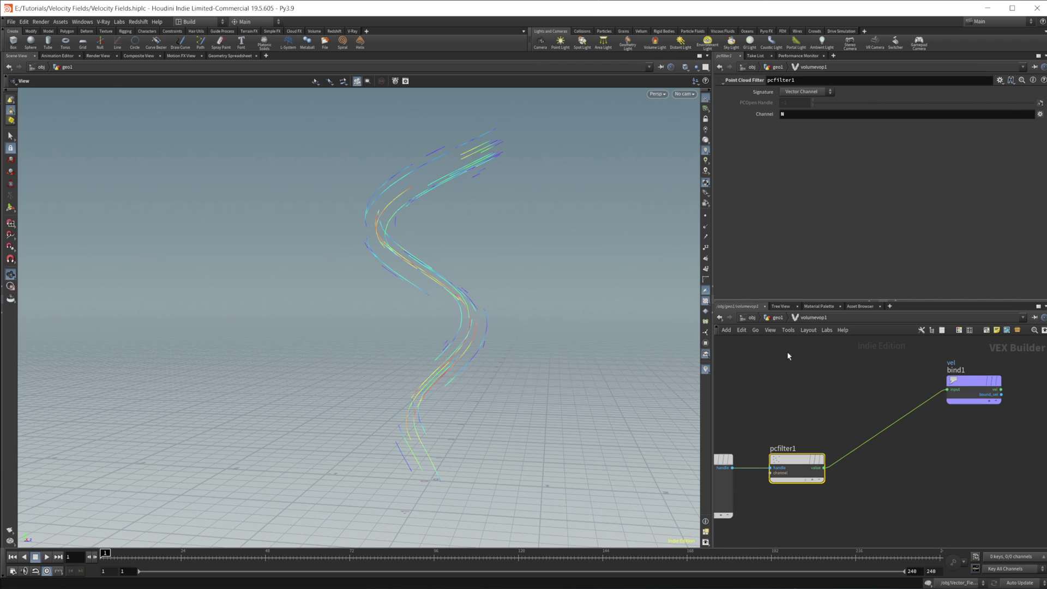
# Insert a Cross Product node on the wire between the Point Cloud Filter and the vel bind export.
pyautogui.press('Tab')
pyautogui.write('cro')
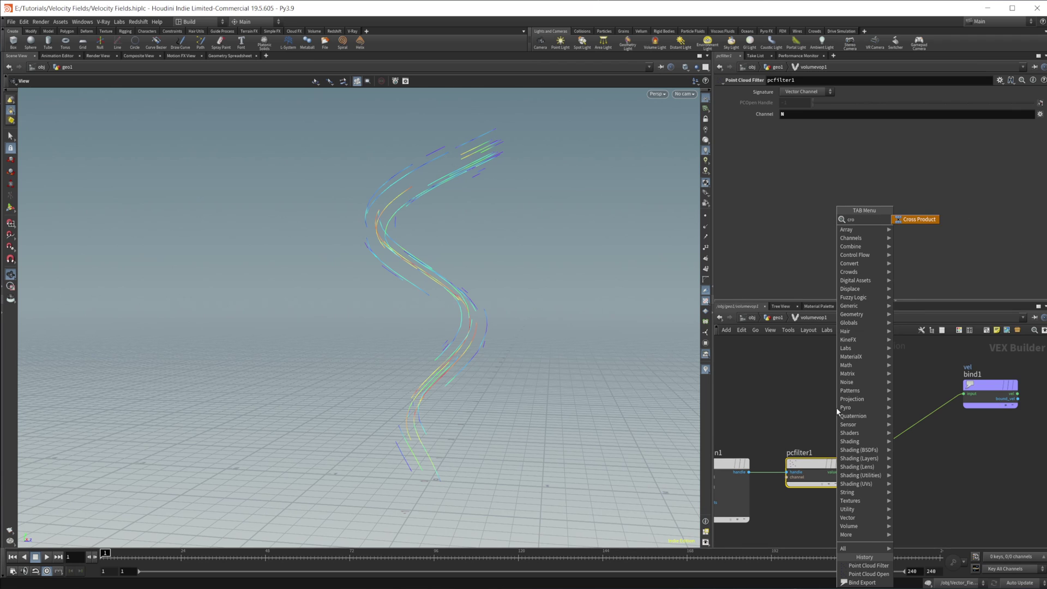
pyautogui.press('Return')
pyautogui.click(837, 409)
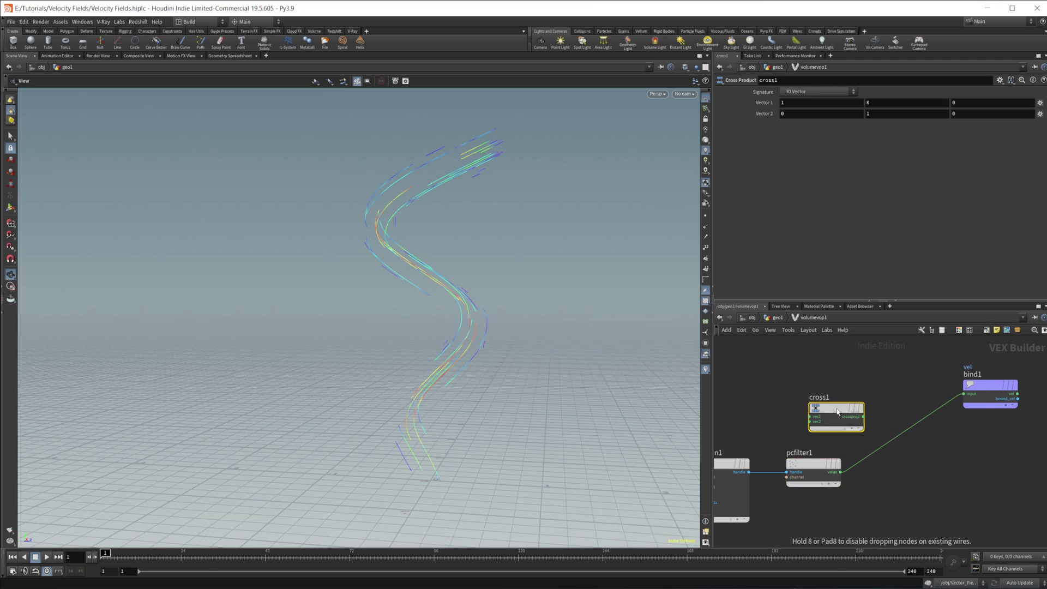
pyautogui.moveTo(837, 409); pyautogui.dragTo(892, 439)
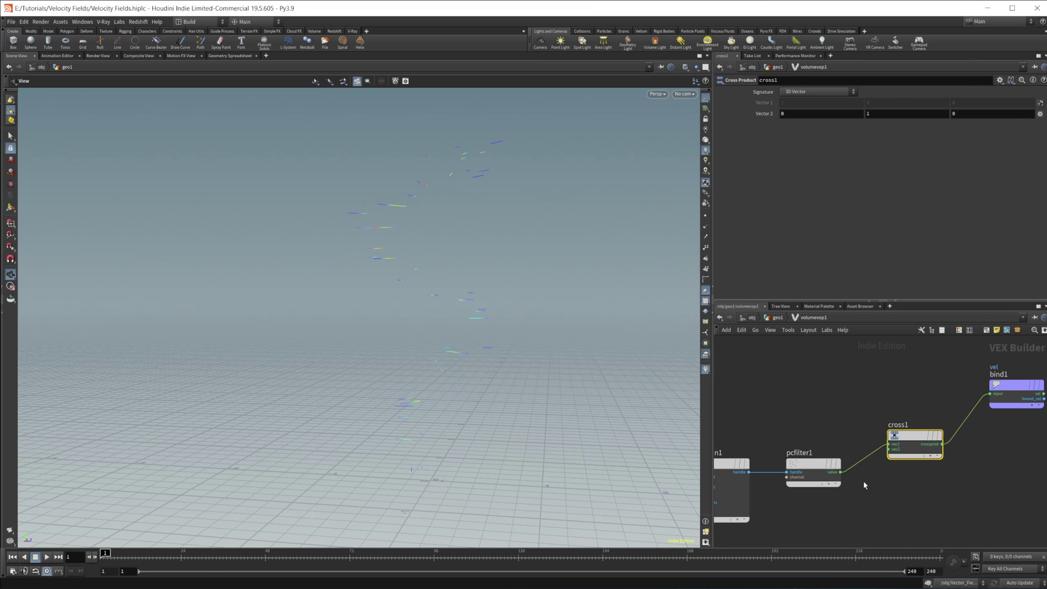
# Inspect the crossed velocity trails, bypass the Cross Product node and return to the geometry network.
pyautogui.moveTo(499, 335); pyautogui.dragTo(420, 400)
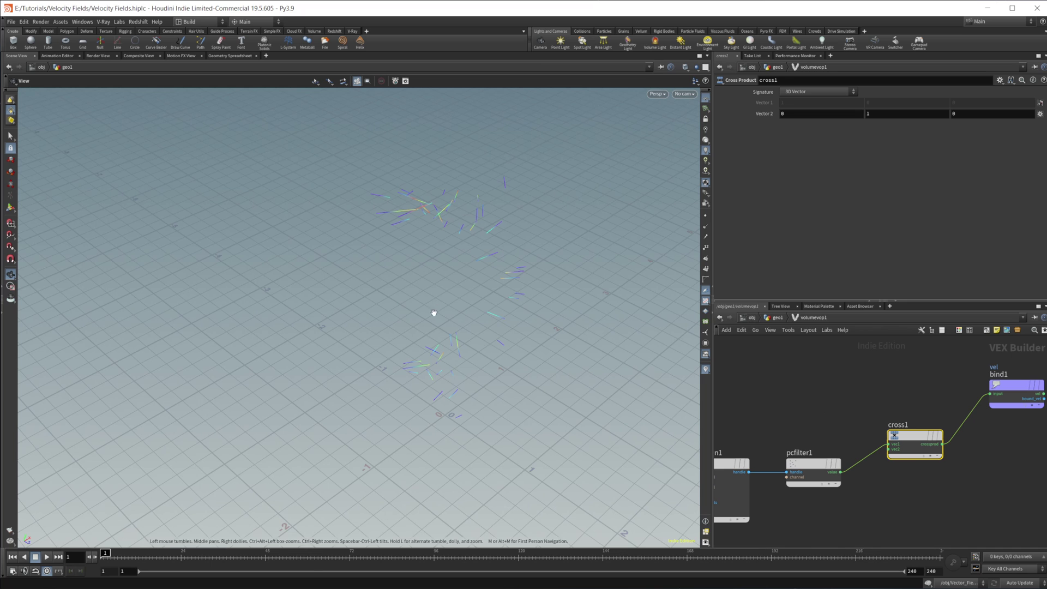
pyautogui.moveTo(434, 310); pyautogui.dragTo(568, 336)
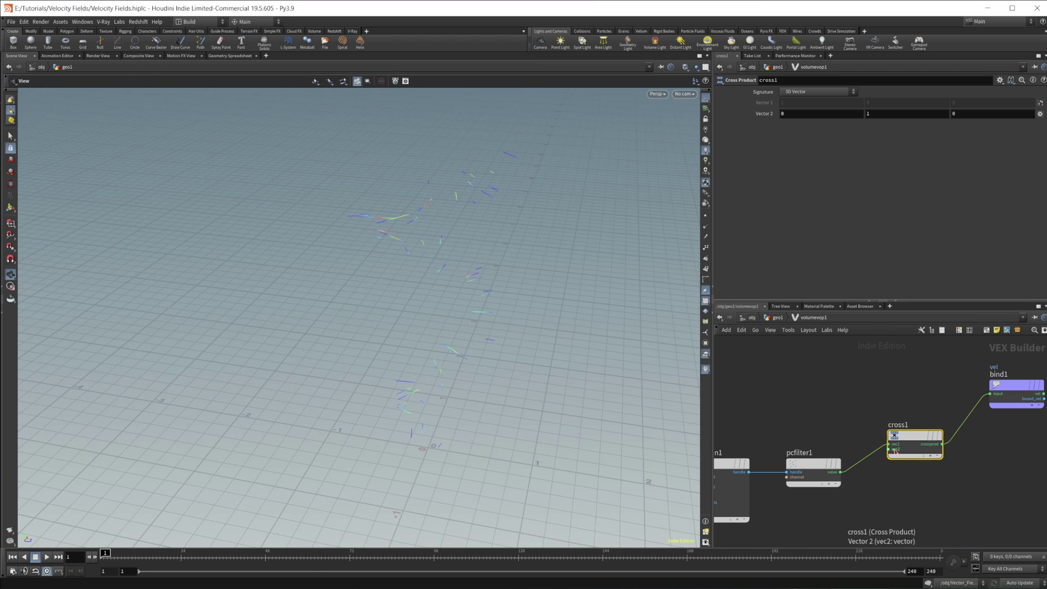
pyautogui.moveTo(921, 436)
pyautogui.click(943, 410)
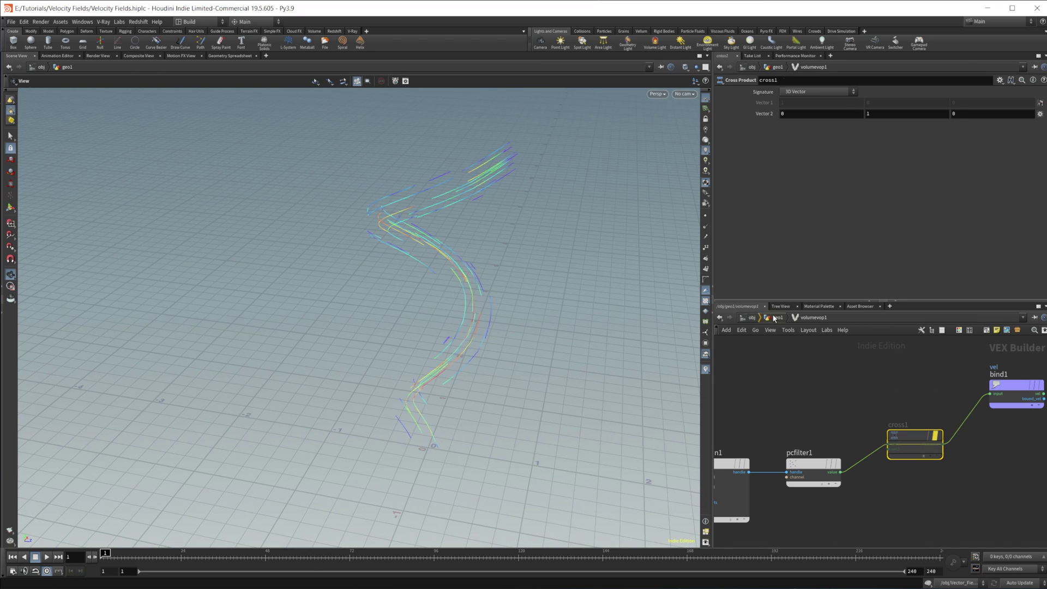
pyautogui.press('u')
# Add a DOP Network node beside the Volume Trail node.
pyautogui.press('Tab')
pyautogui.write('dopn')
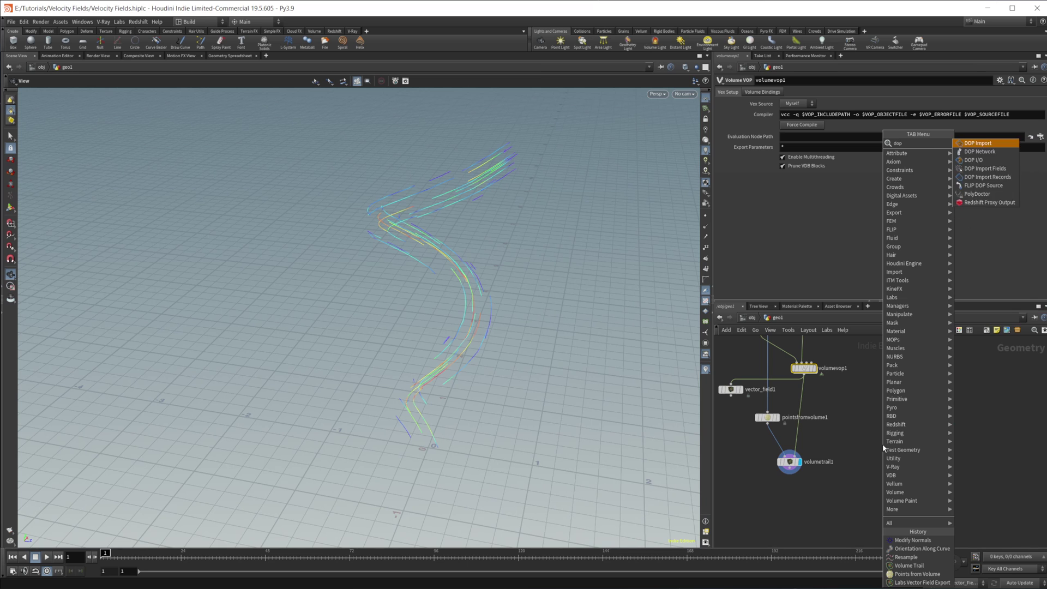
pyautogui.press('Return')
pyautogui.click(847, 458)
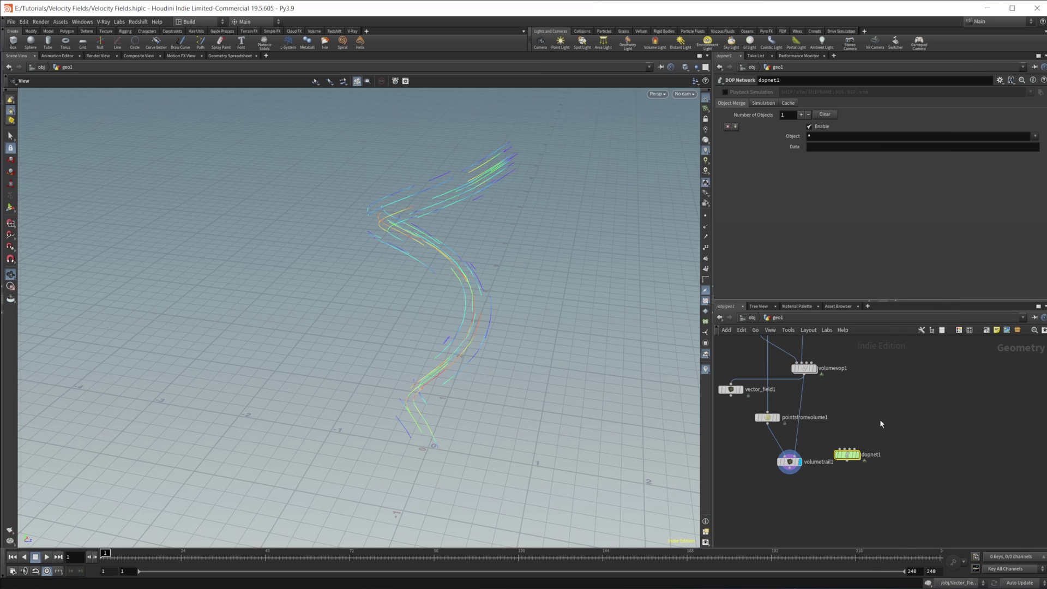
# Add a Sphere node beside the Points from Volume node and delete the DOP Network node.
pyautogui.press('Tab')
pyautogui.write('sph')
pyautogui.press('Return')
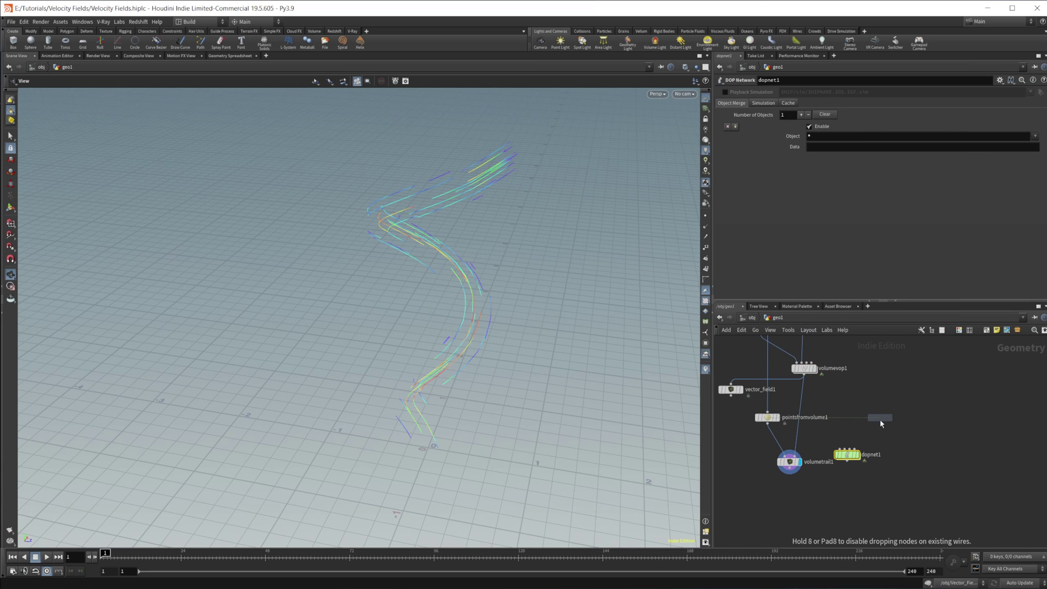
pyautogui.click(880, 418)
pyautogui.scroll(1, 880, 419)
pyautogui.click(840, 462)
pyautogui.press('Delete')
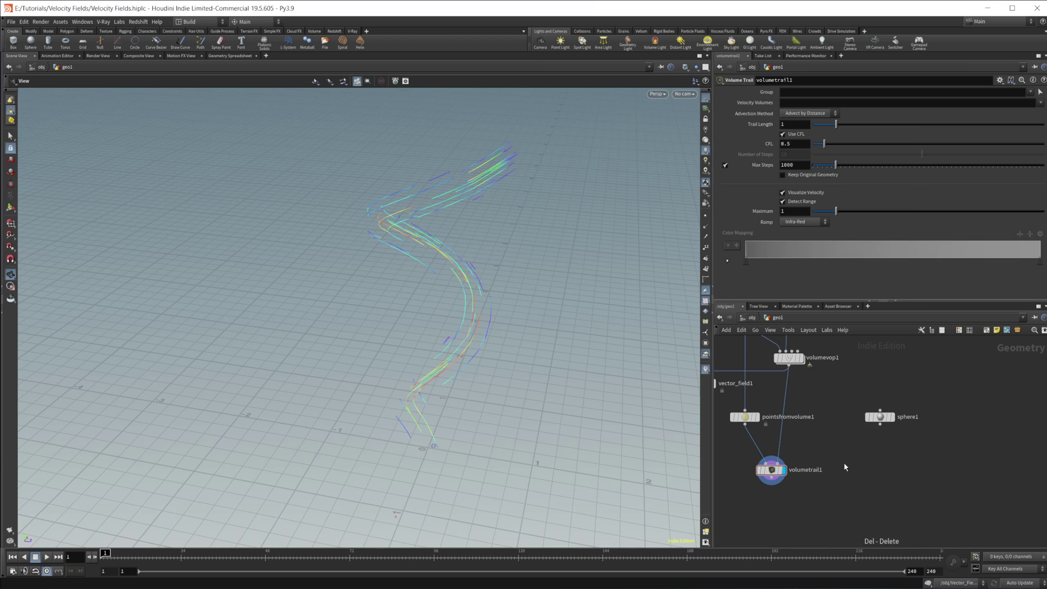
# Add a POP Network node beside the Volume Trail node and wire the sphere into its first input.
pyautogui.press('Tab')
pyautogui.write('popne')
pyautogui.press('Return')
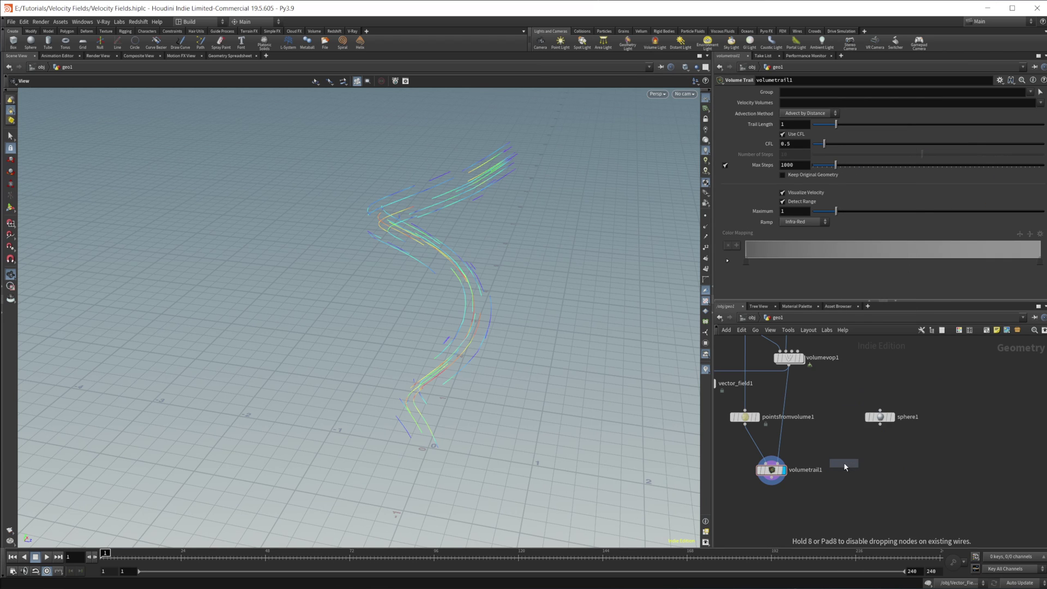
pyautogui.click(843, 463)
pyautogui.scroll(1, 844, 463)
pyautogui.moveTo(887, 420); pyautogui.dragTo(832, 456)
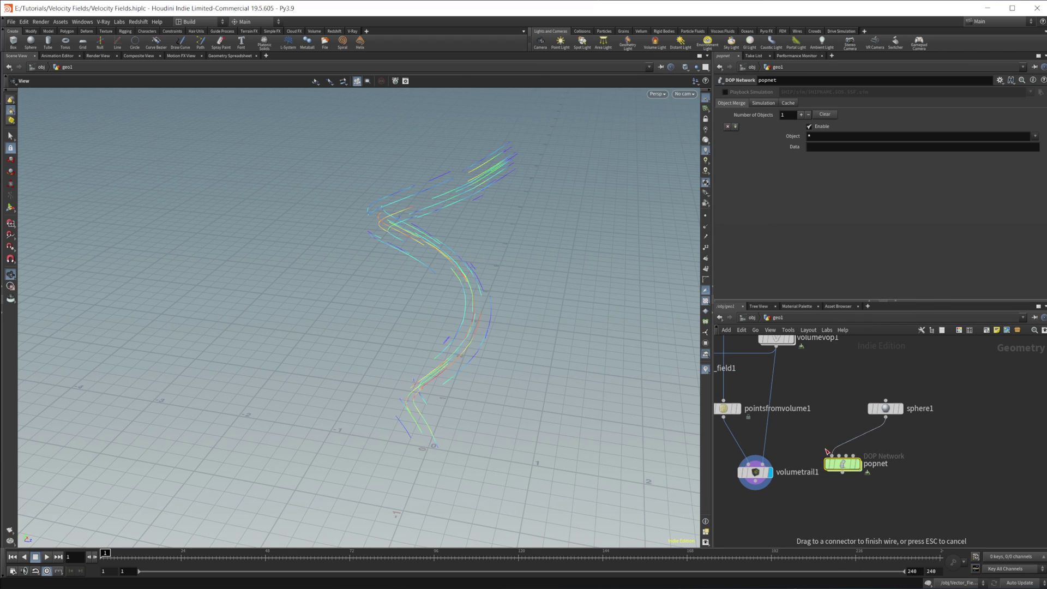
# Wire the Volume VOP output into the POP network's second input and display the POP network.
pyautogui.moveTo(777, 355); pyautogui.dragTo(784, 380, button='middle')
pyautogui.moveTo(784, 380); pyautogui.dragTo(845, 481)
pyautogui.moveTo(893, 436); pyautogui.dragTo(874, 436)
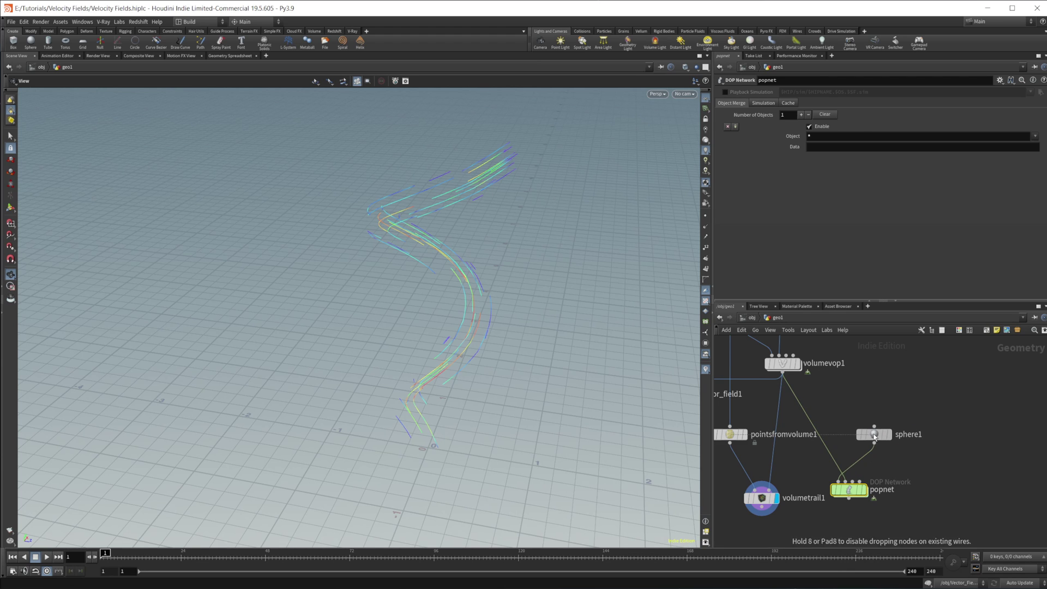
pyautogui.click(864, 490)
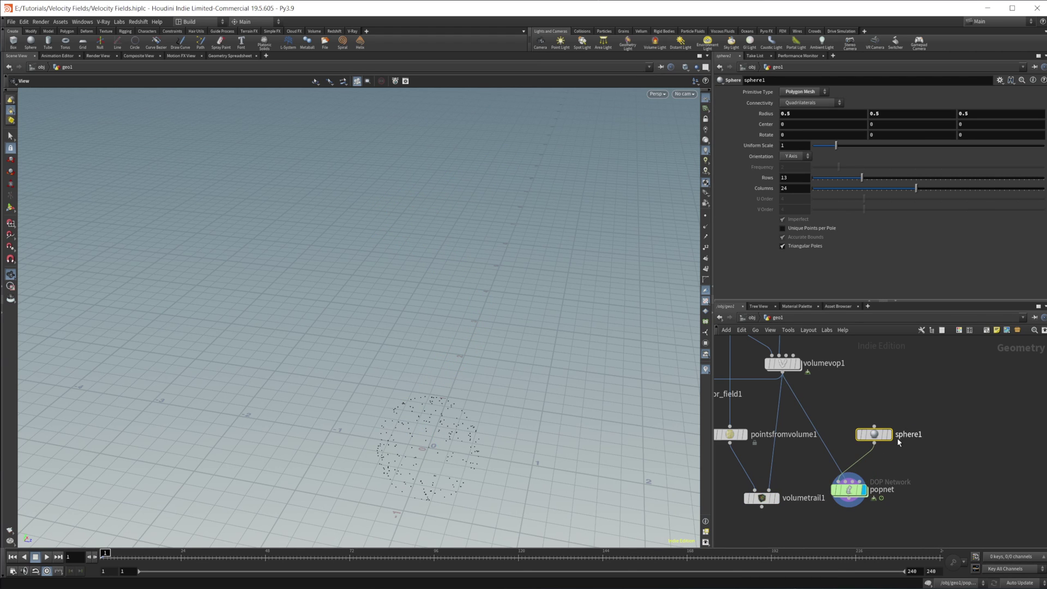
# Set the sphere to Polygon with frequency 10 and uniform scale 0.18, and show the Volume Trail node as a template.
pyautogui.click(813, 93)
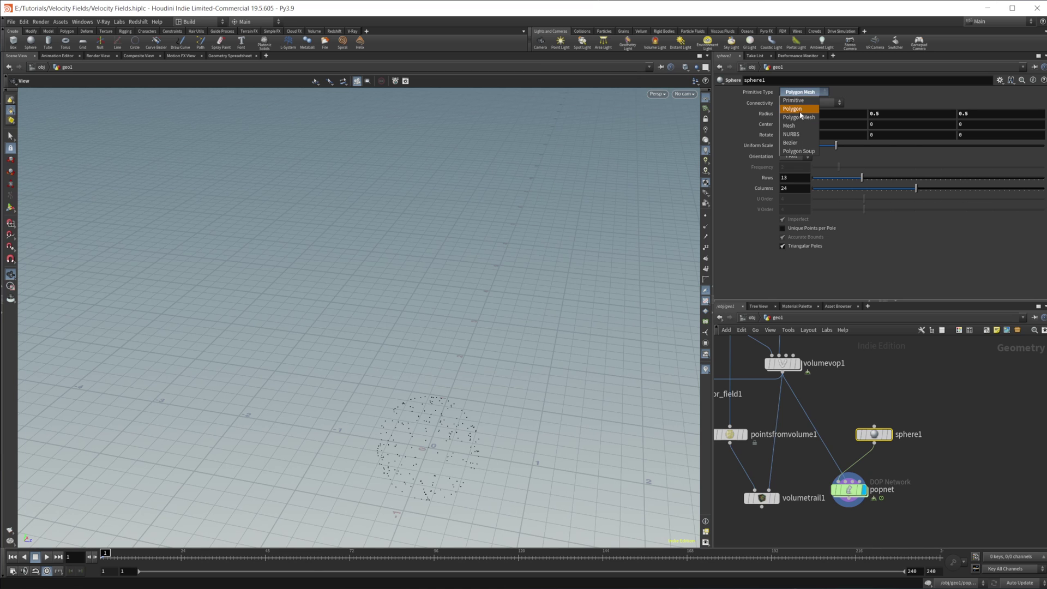
pyautogui.click(798, 103)
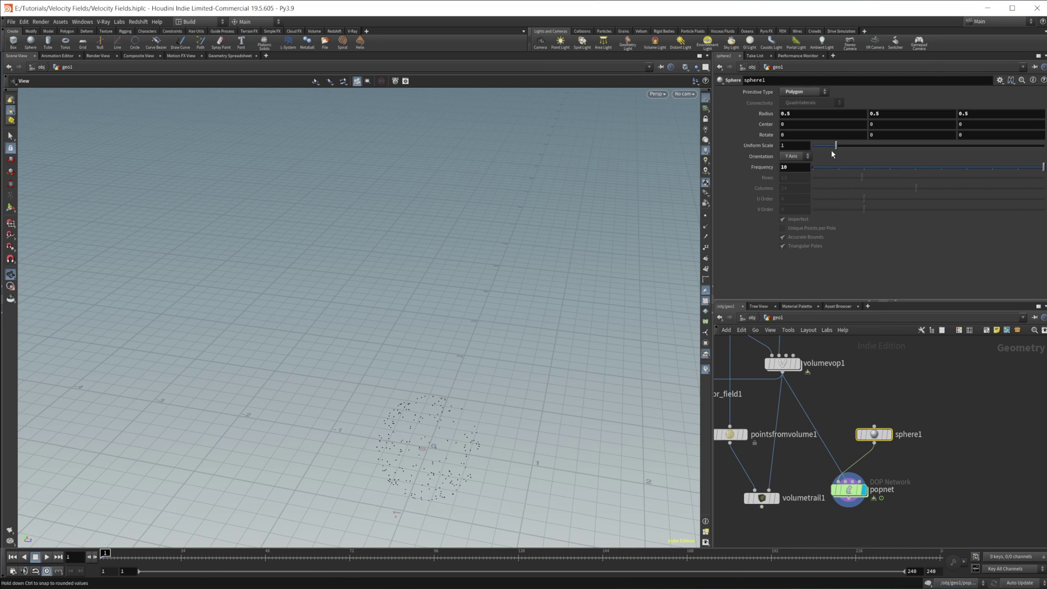
pyautogui.moveTo(835, 145); pyautogui.dragTo(817, 149)
pyautogui.moveTo(431, 482); pyautogui.dragTo(435, 449)
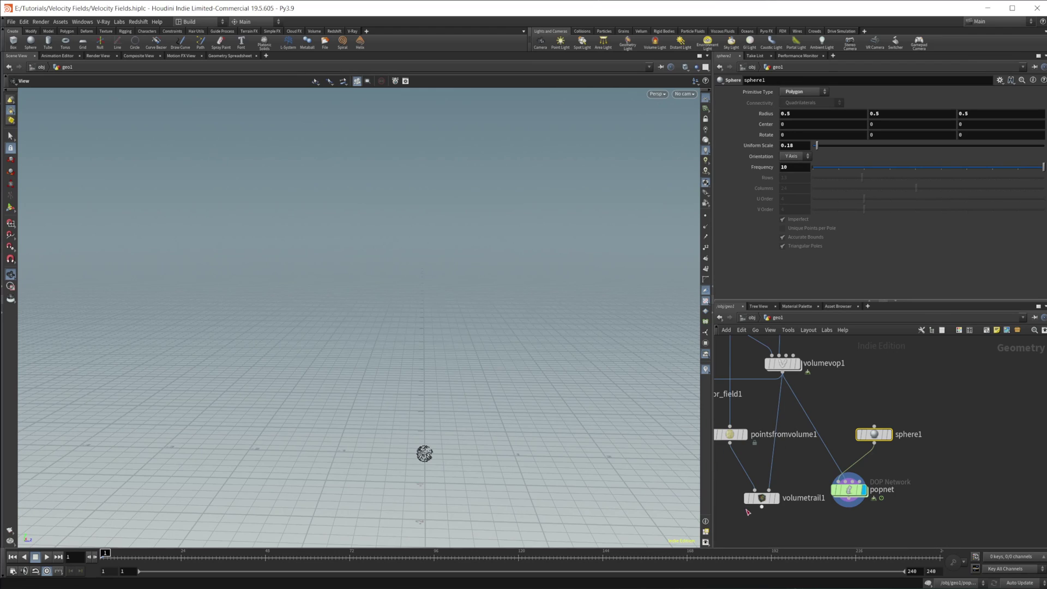
pyautogui.click(781, 514)
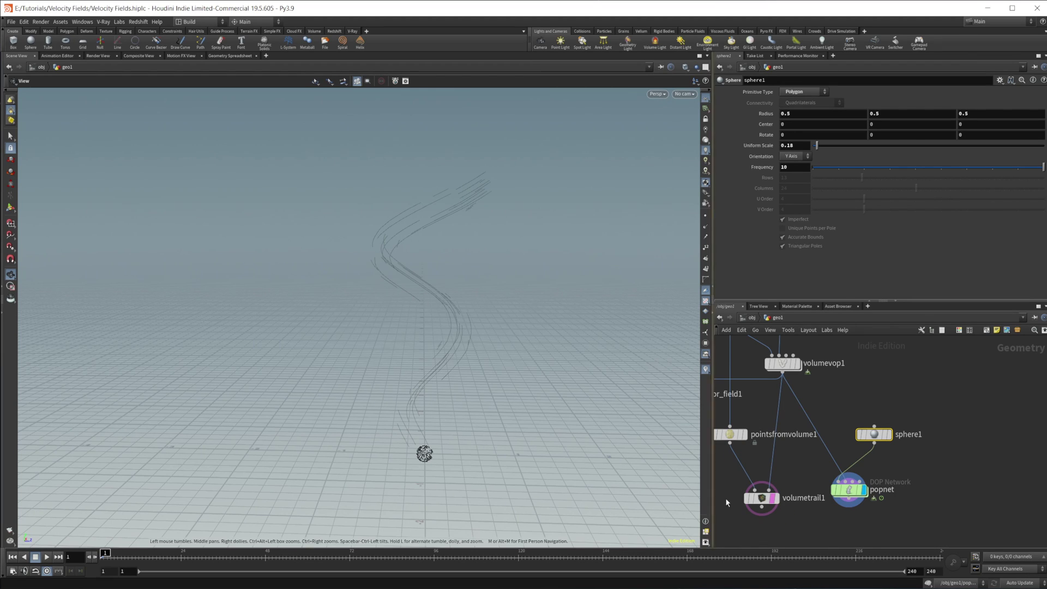
# Enter the POP network, move the source_first_input node well above the merge and turn off its guide display.
pyautogui.doubleClick(849, 489)
pyautogui.moveTo(952, 457); pyautogui.dragTo(915, 512, button='middle')
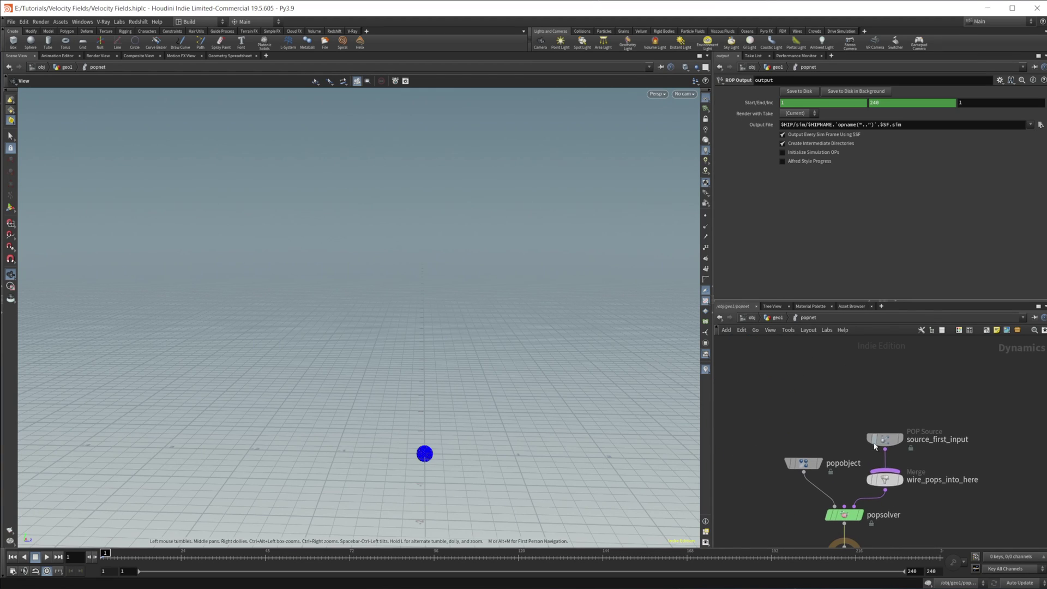
pyautogui.moveTo(882, 441); pyautogui.dragTo(886, 350)
pyautogui.moveTo(896, 407); pyautogui.dragTo(857, 472, button='middle')
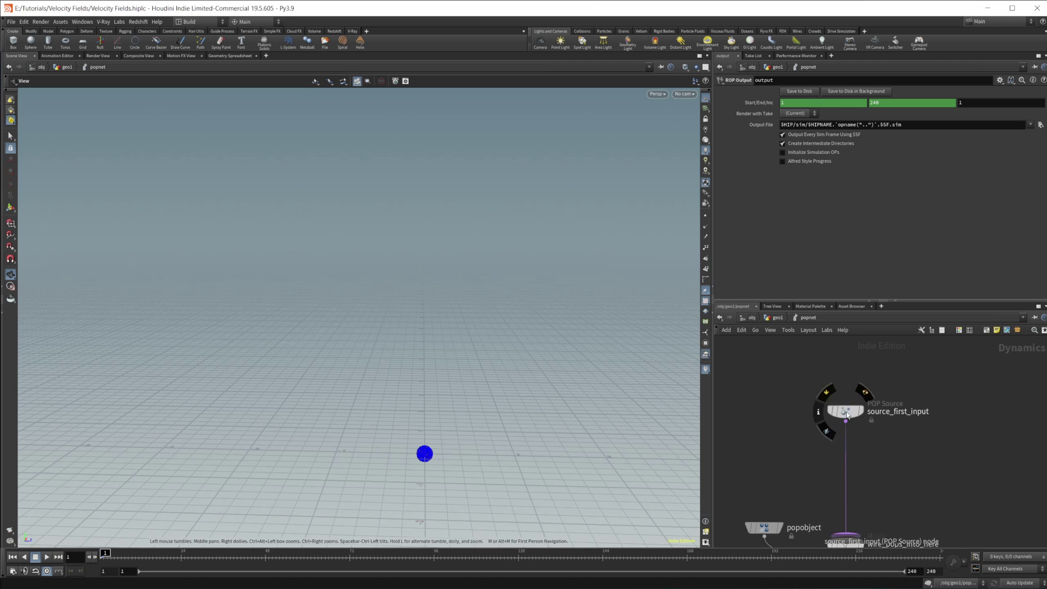
pyautogui.moveTo(844, 413); pyautogui.dragTo(845, 398)
pyautogui.click(846, 396)
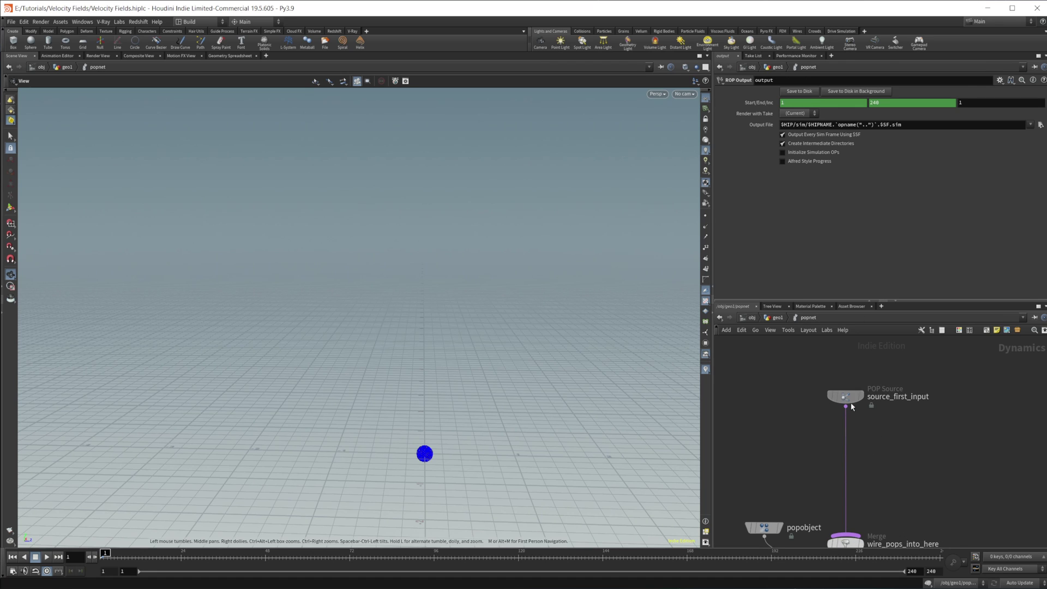
pyautogui.click(725, 92)
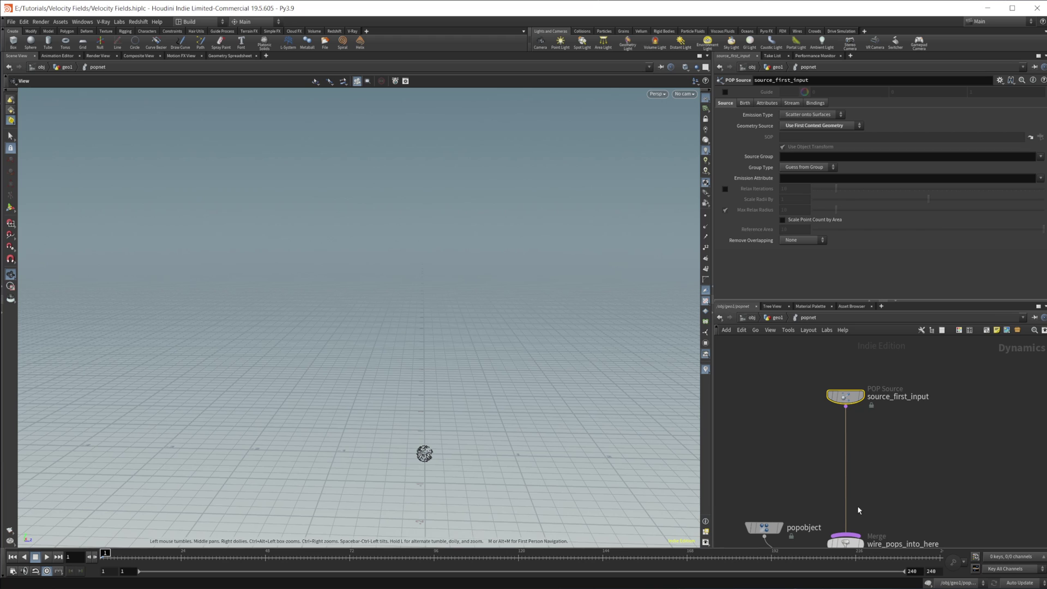
# Insert a POP Drag node on the wire between source_first_input and the wire_pops_into_here merge.
pyautogui.moveTo(865, 470); pyautogui.dragTo(842, 444, button='middle')
pyautogui.press('Tab')
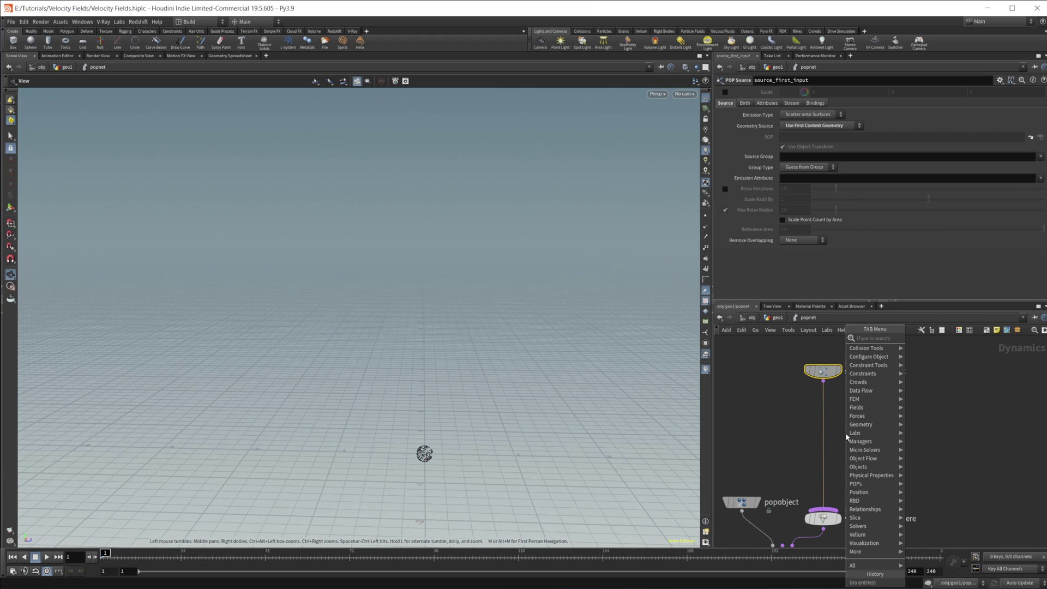
pyautogui.write('pop dr')
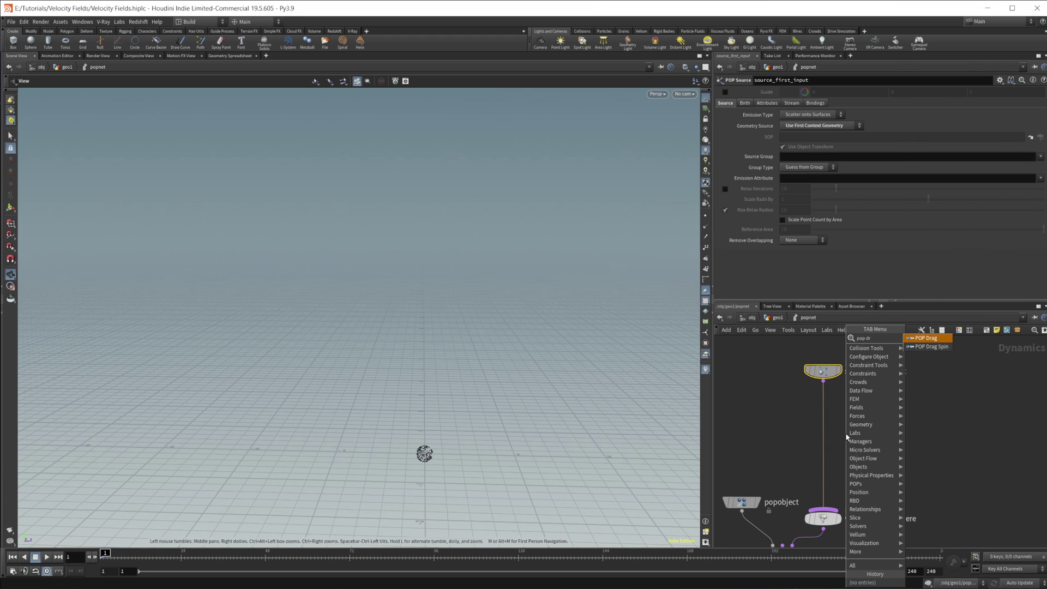
pyautogui.press('Return')
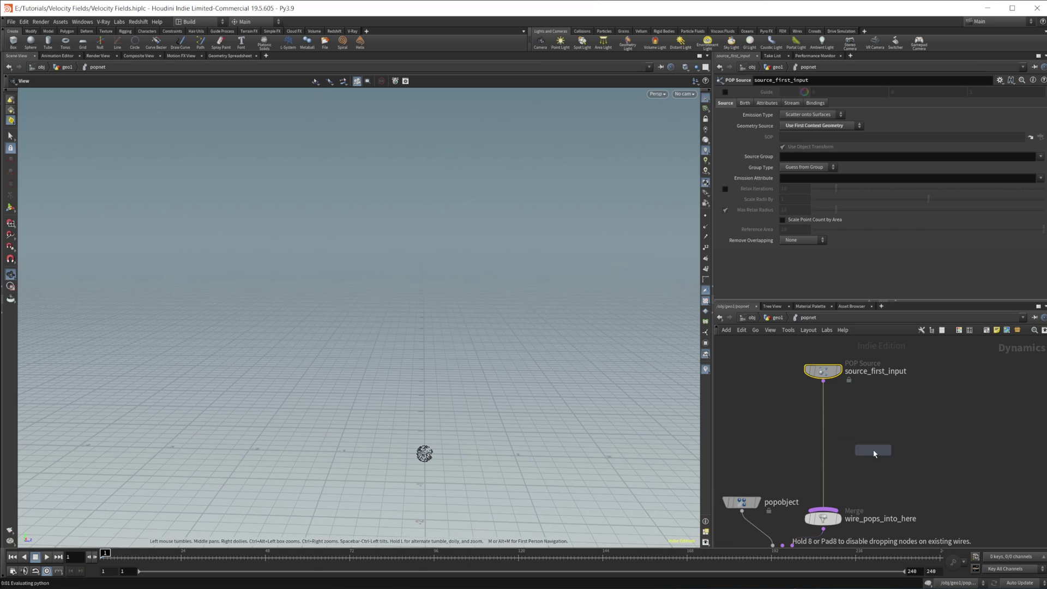
pyautogui.click(874, 452)
pyautogui.moveTo(873, 453); pyautogui.dragTo(830, 465)
# Insert a POP Advect by Volumes node between the source and the POP Drag node, aligning the nodes in one column.
pyautogui.press('Tab')
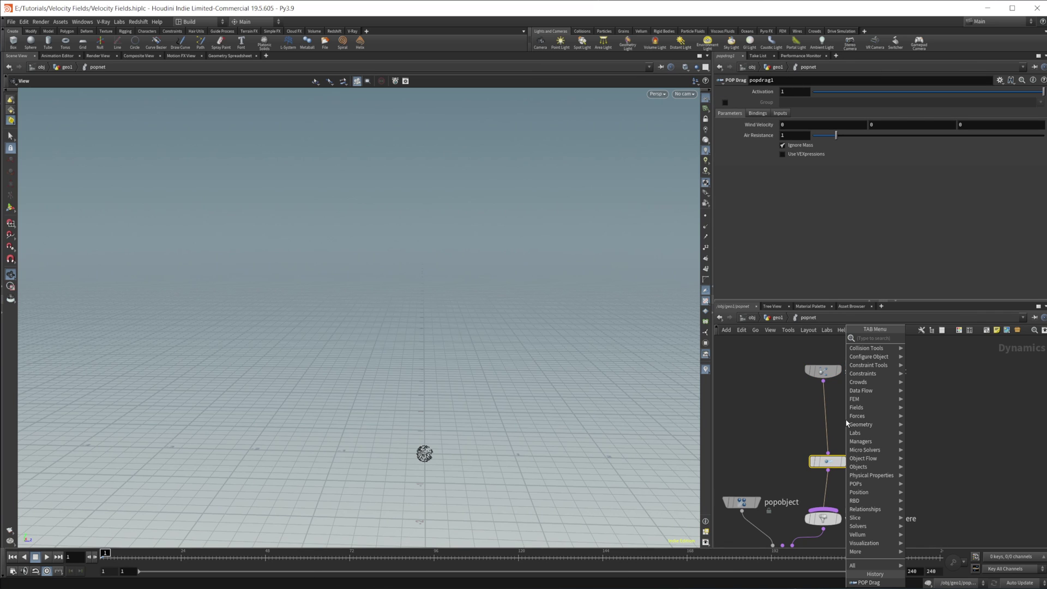
pyautogui.write('vol ad')
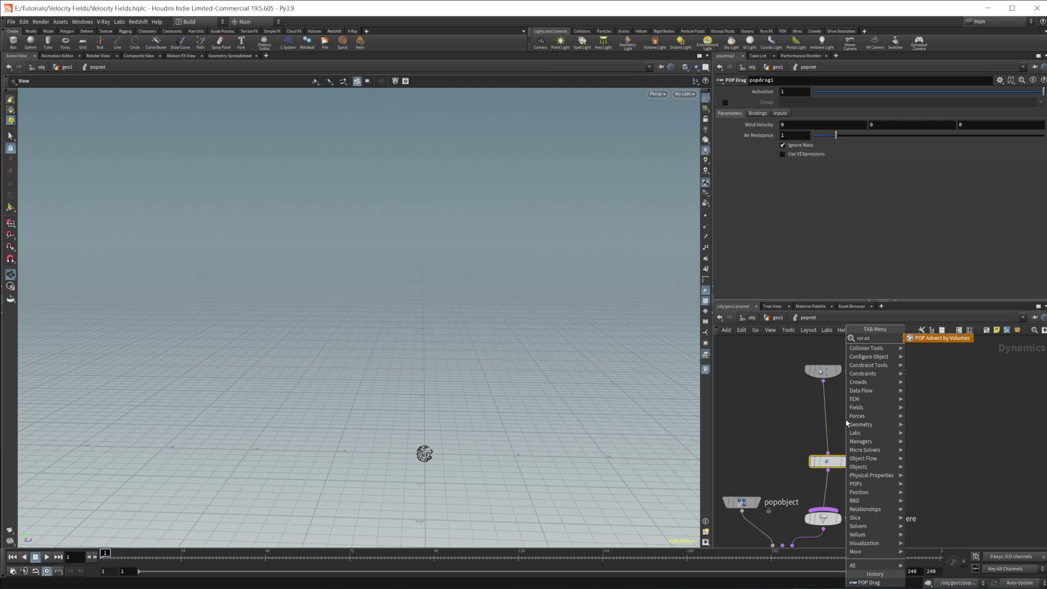
pyautogui.press('Return')
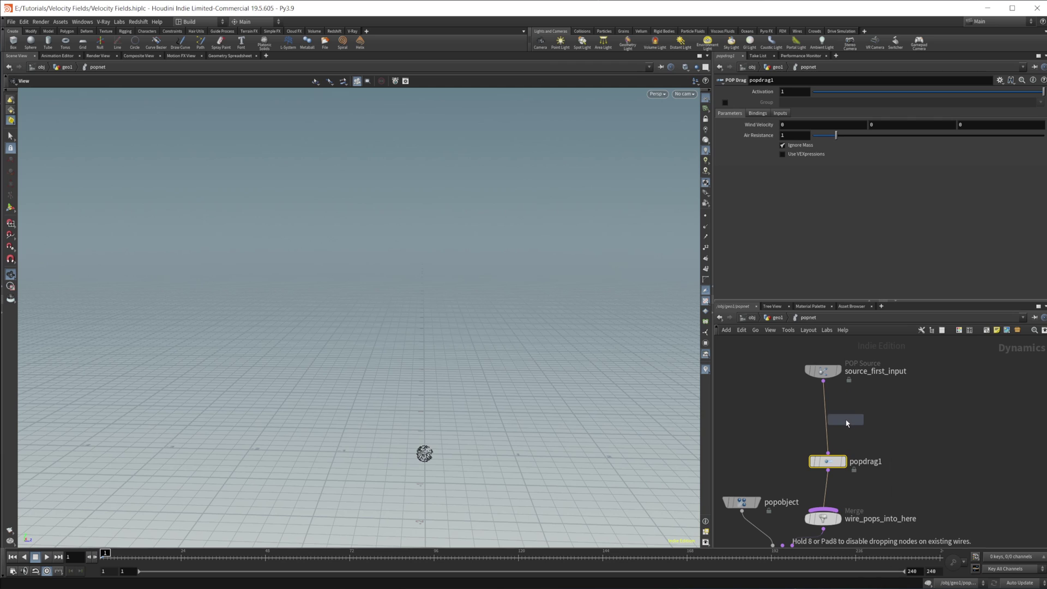
pyautogui.click(847, 424)
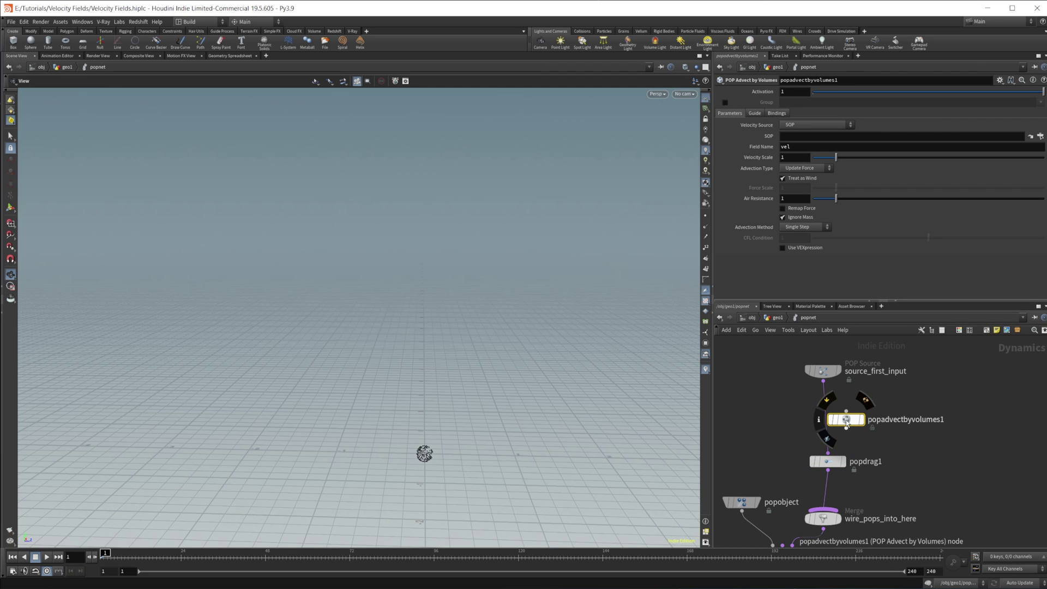
pyautogui.moveTo(847, 426); pyautogui.dragTo(823, 470)
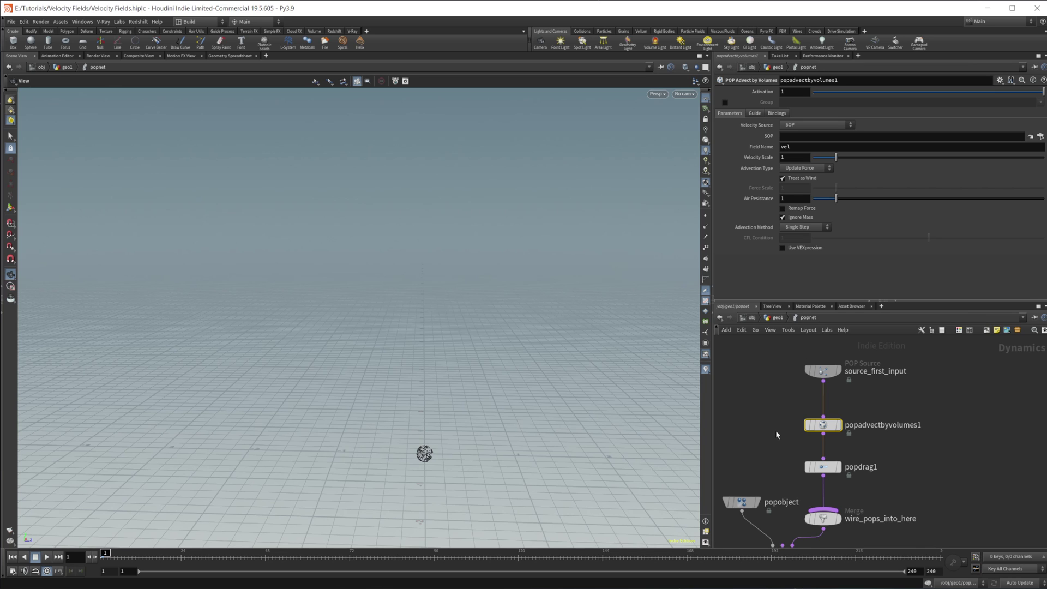
# Configure POP Advect by Volumes with velocity source Second Context Geometry, advection type Update Velocity and advection method Trace.
pyautogui.moveTo(821, 442)
pyautogui.click(787, 129)
pyautogui.click(816, 155)
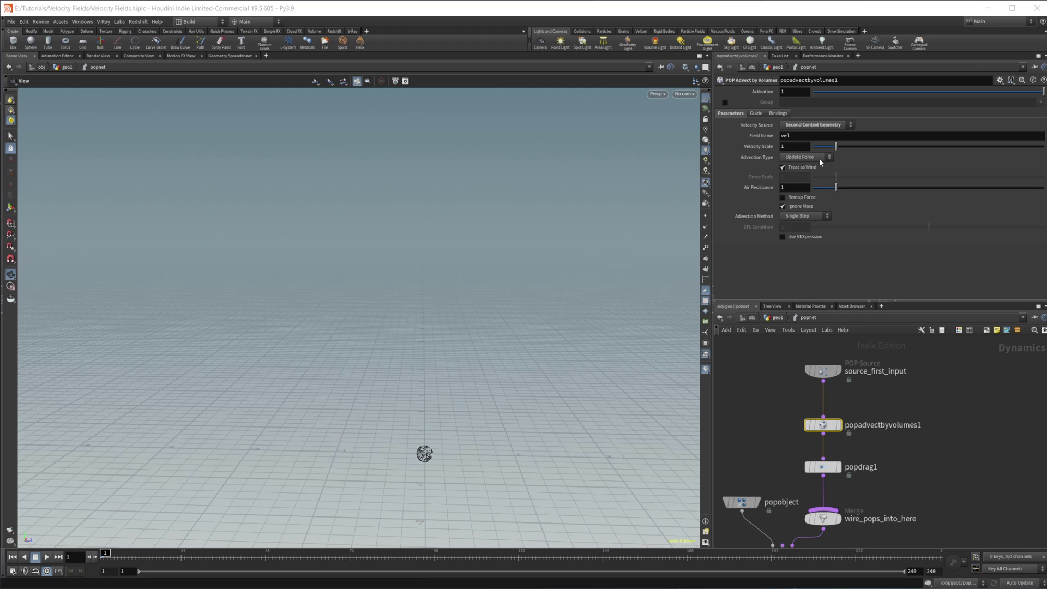
pyautogui.click(811, 157)
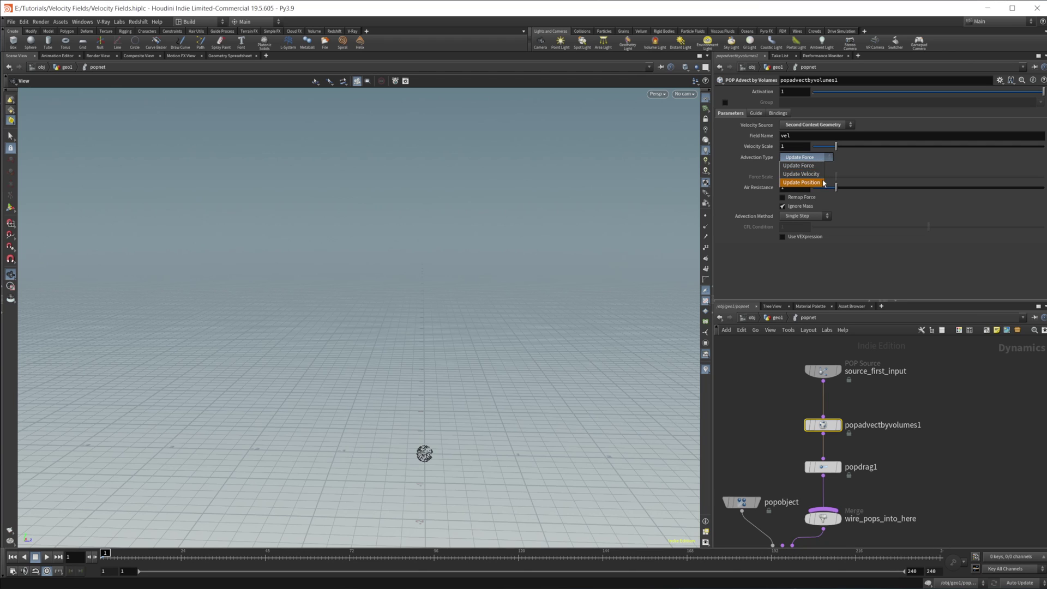
pyautogui.click(820, 175)
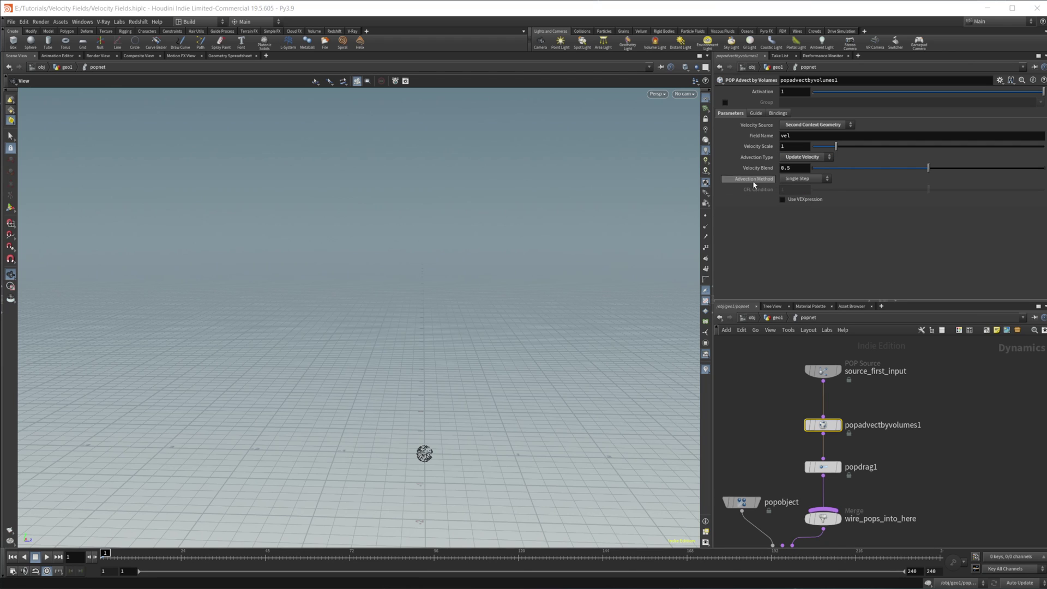
pyautogui.click(799, 179)
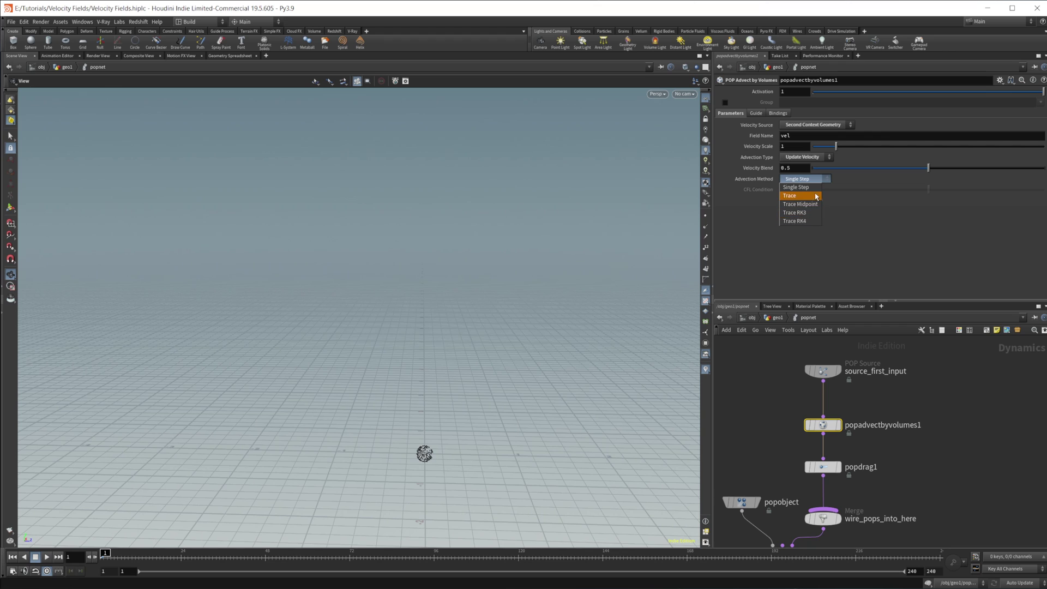
pyautogui.click(790, 196)
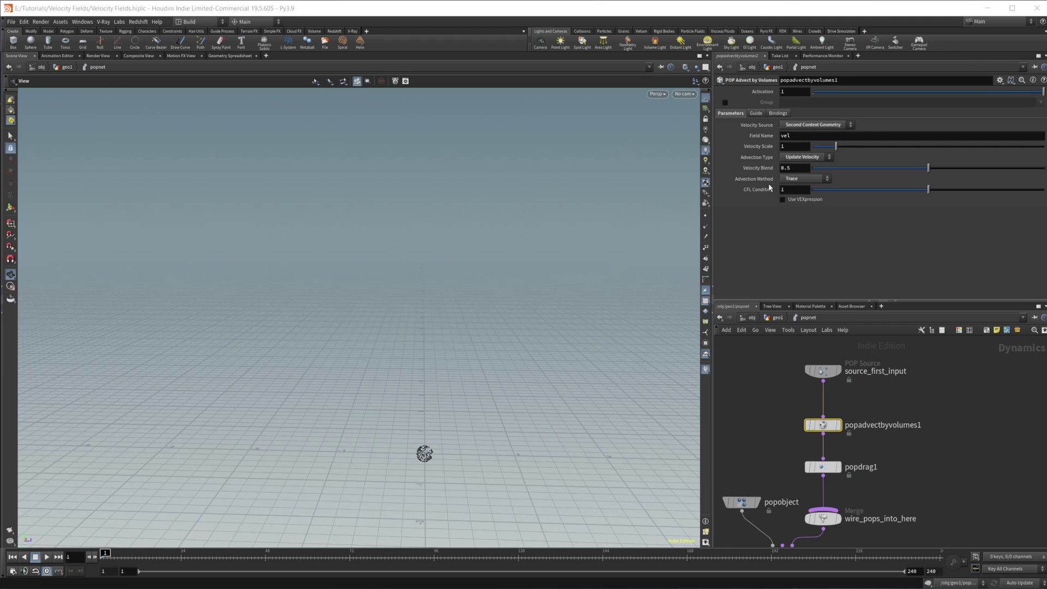
pyautogui.moveTo(762, 185)
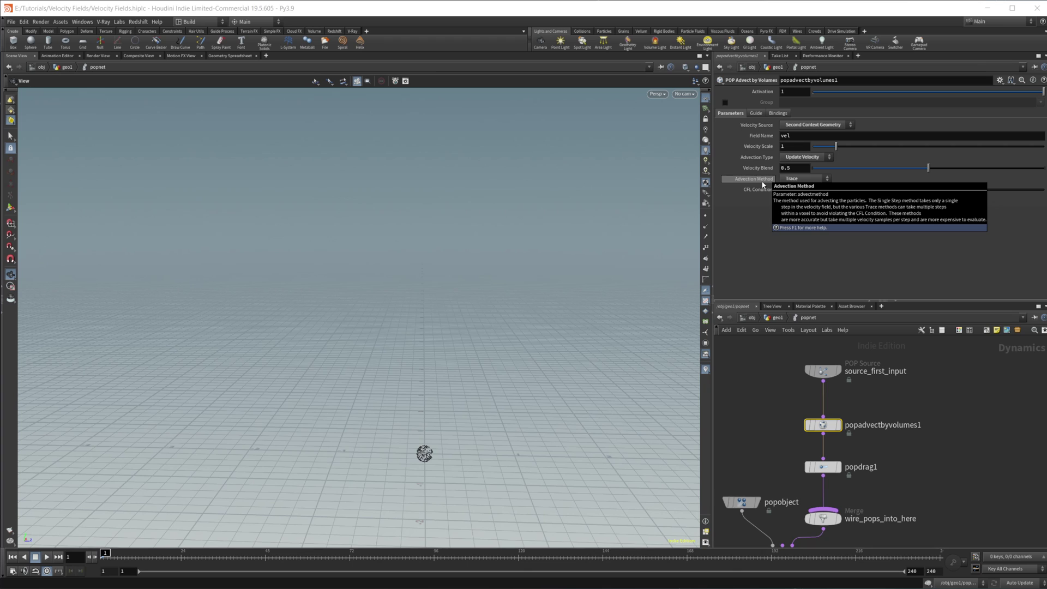
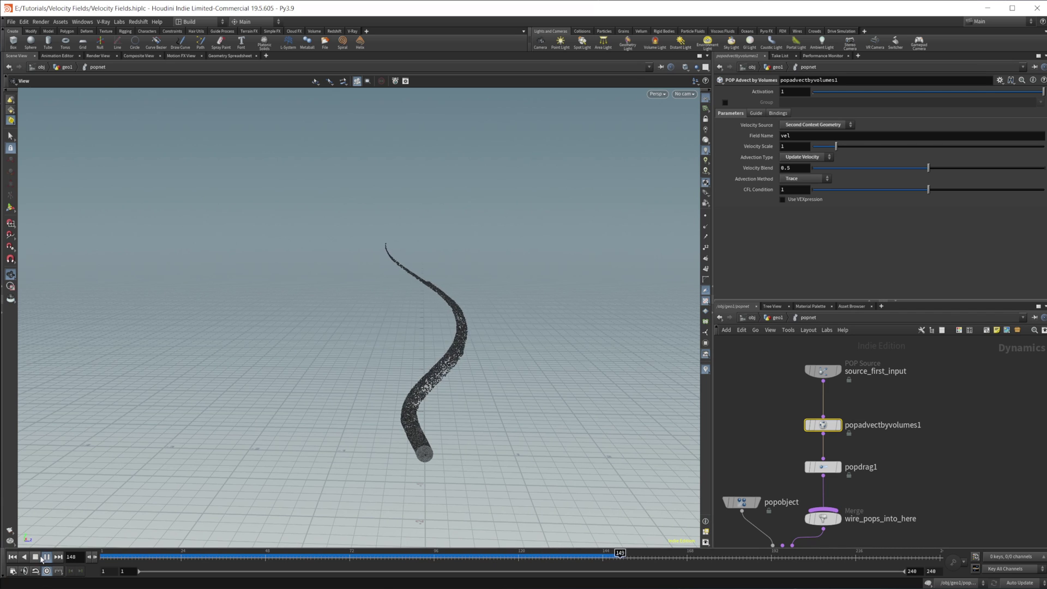
# Play the particle simulation to about frame 161 and examine how the particles follow the spiral.
pyautogui.click(47, 557)
pyautogui.moveTo(394, 332); pyautogui.dragTo(624, 427)
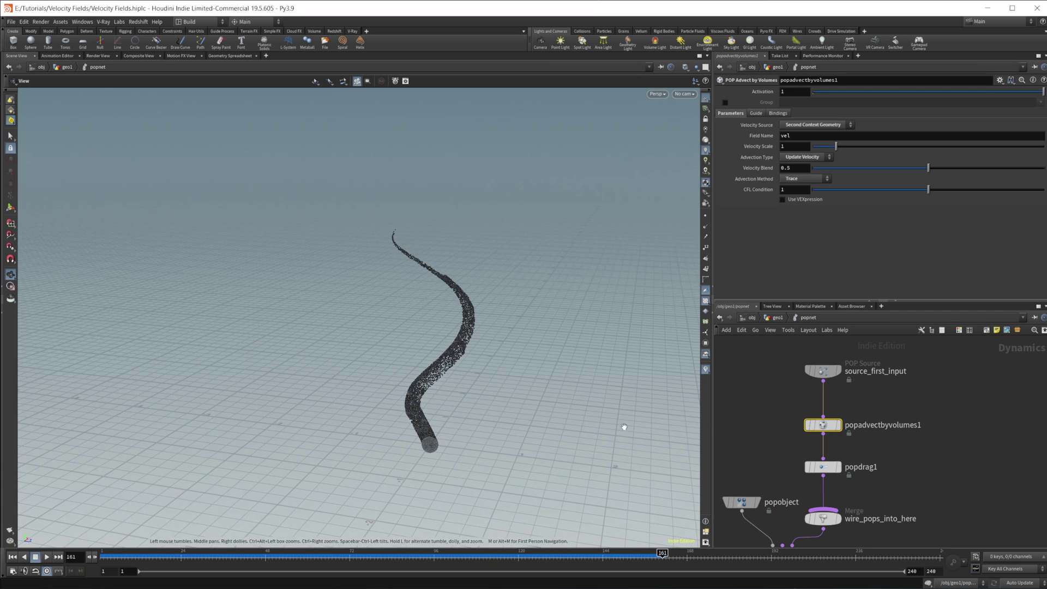
# Return to the geometry network, open the Volume VOP and re-enable the bypassed Cross Product node.
pyautogui.click(778, 317)
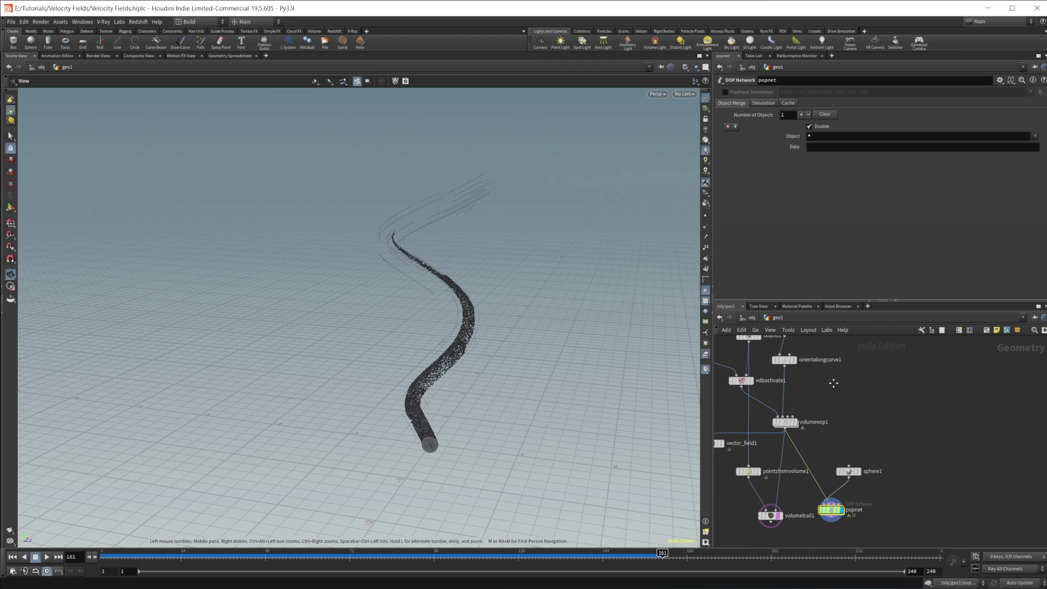
pyautogui.moveTo(819, 422); pyautogui.dragTo(822, 379, button='middle')
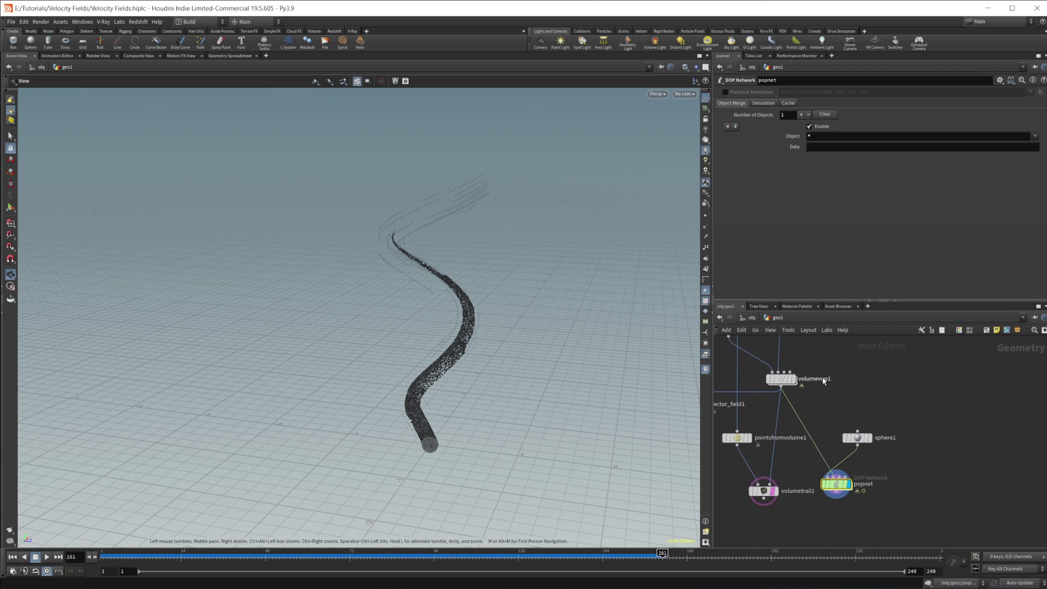
pyautogui.scroll(2, 806, 390)
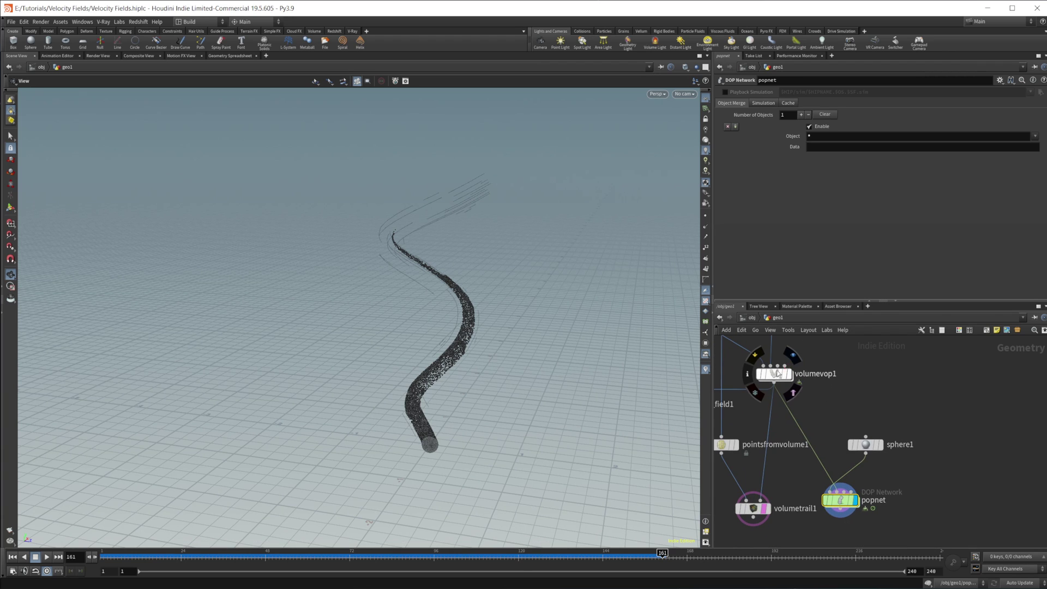
pyautogui.doubleClick(777, 374)
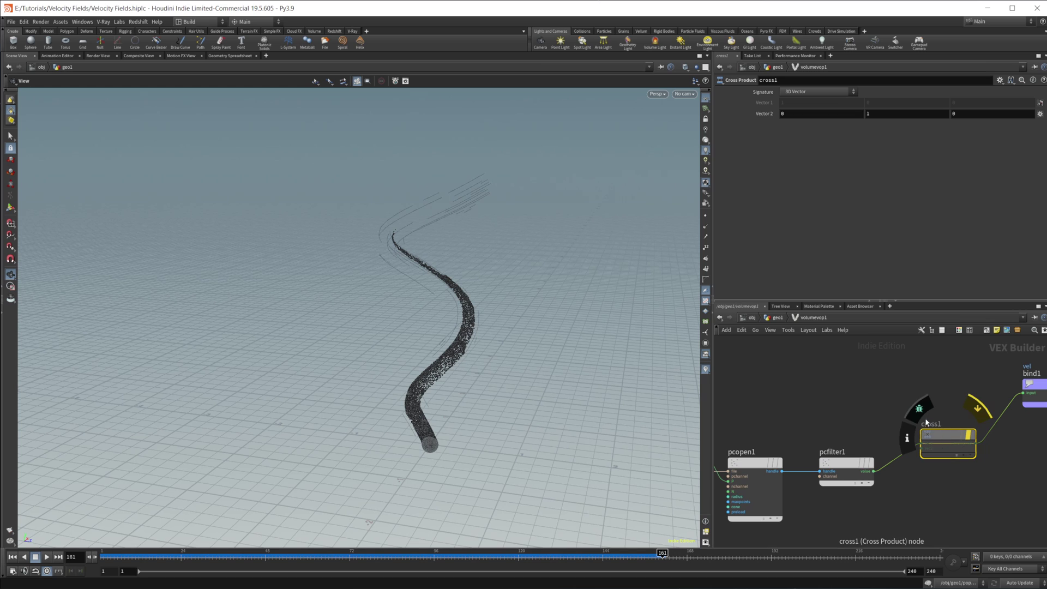
# Play the simulation with the Cross Product enabled and examine the particles' direction relative to the curve.
pyautogui.click(46, 557)
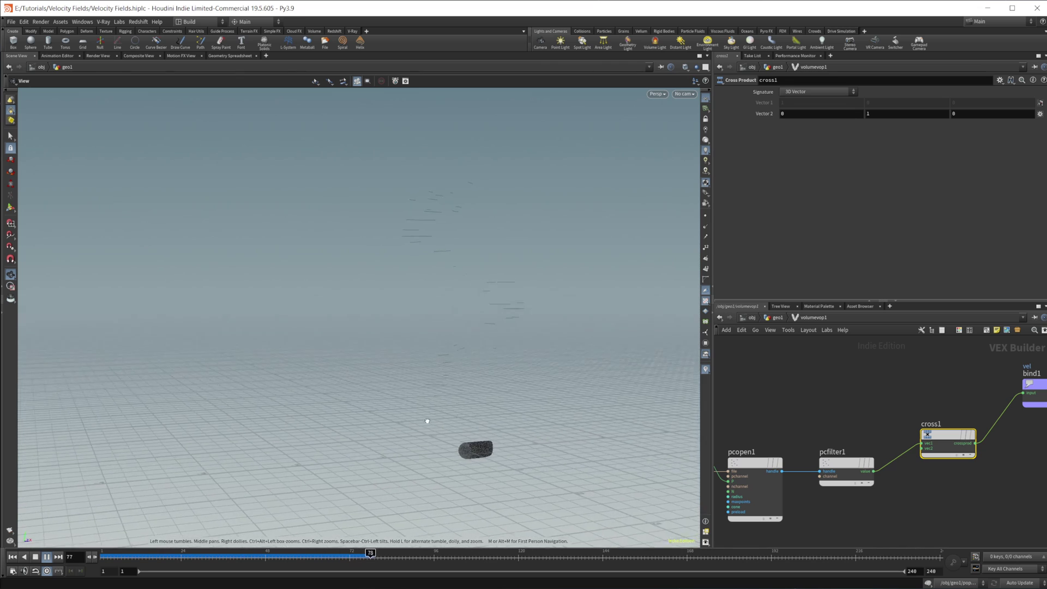
pyautogui.click(35, 557)
pyautogui.moveTo(437, 285); pyautogui.dragTo(452, 386)
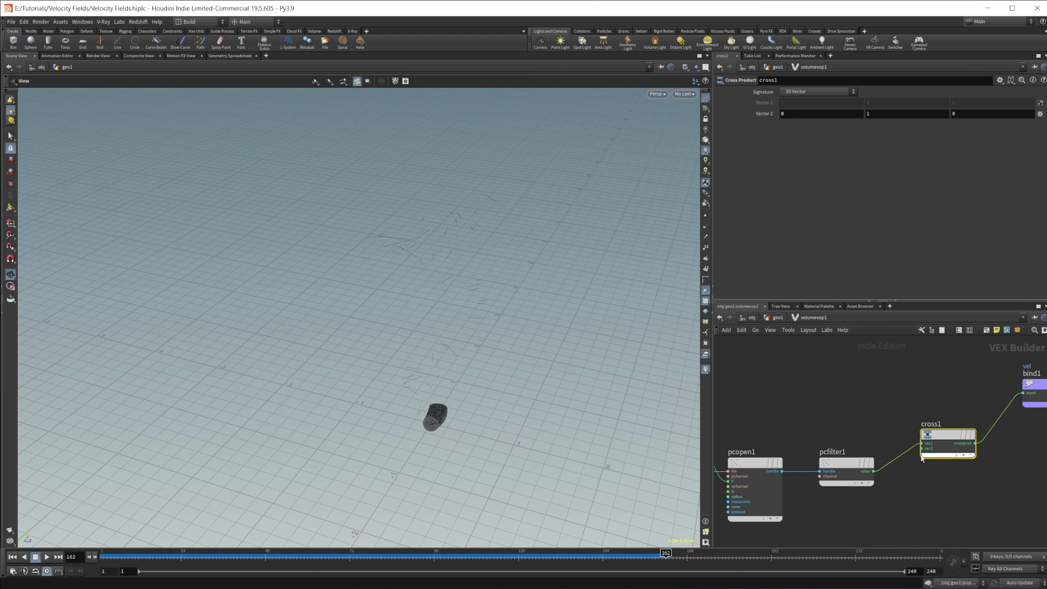
pyautogui.moveTo(897, 471); pyautogui.dragTo(883, 467, button='middle')
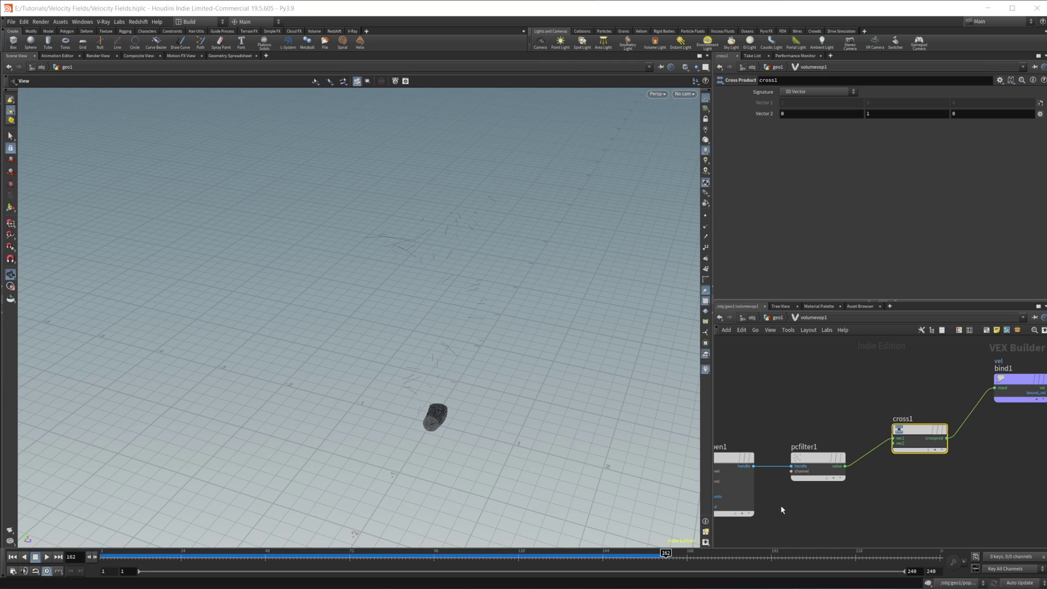
# Move the vel Bind node farther from the Cross Product and add a Curl Noise node above the point cloud nodes.
pyautogui.moveTo(898, 416); pyautogui.dragTo(774, 436, button='middle')
pyautogui.moveTo(895, 410); pyautogui.dragTo(970, 418)
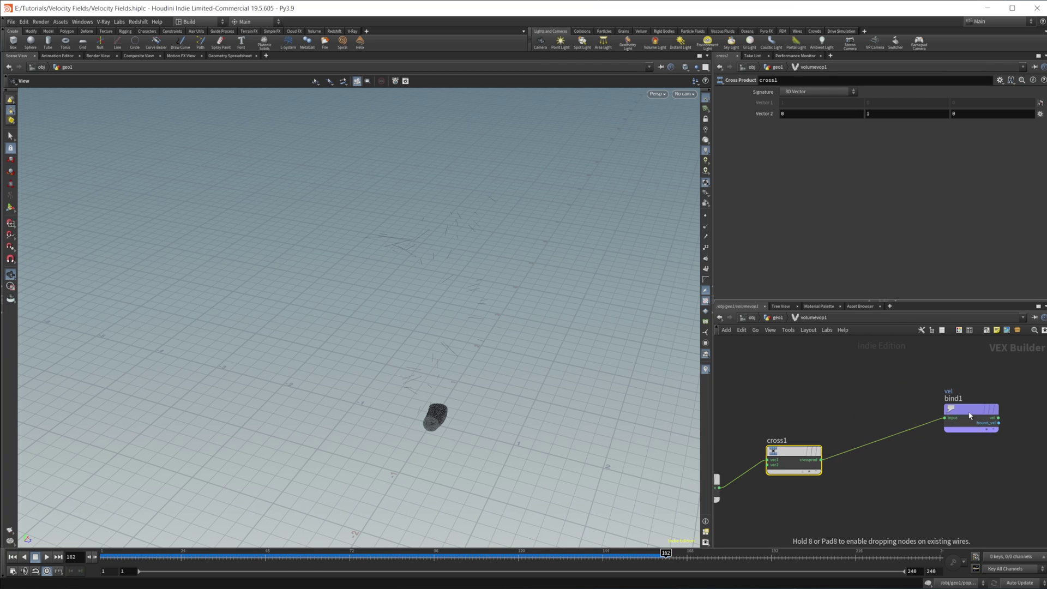
pyautogui.scroll(-3, 779, 418)
pyautogui.moveTo(779, 418); pyautogui.dragTo(952, 393, button='middle')
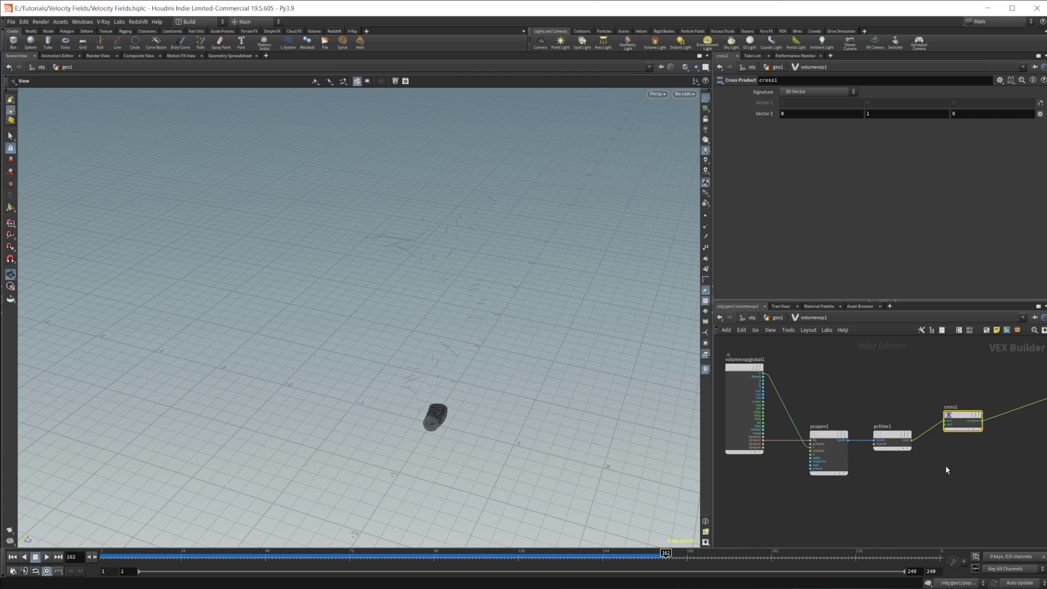
pyautogui.scroll(2, 947, 470)
pyautogui.moveTo(819, 405); pyautogui.dragTo(822, 418, button='middle')
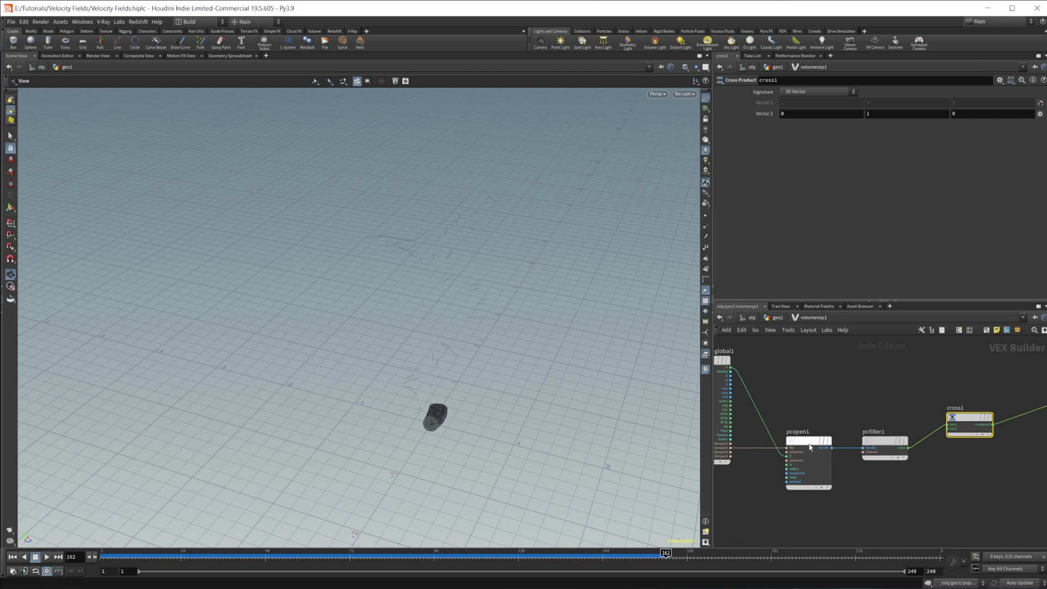
pyautogui.moveTo(825, 371); pyautogui.dragTo(852, 402, button='middle')
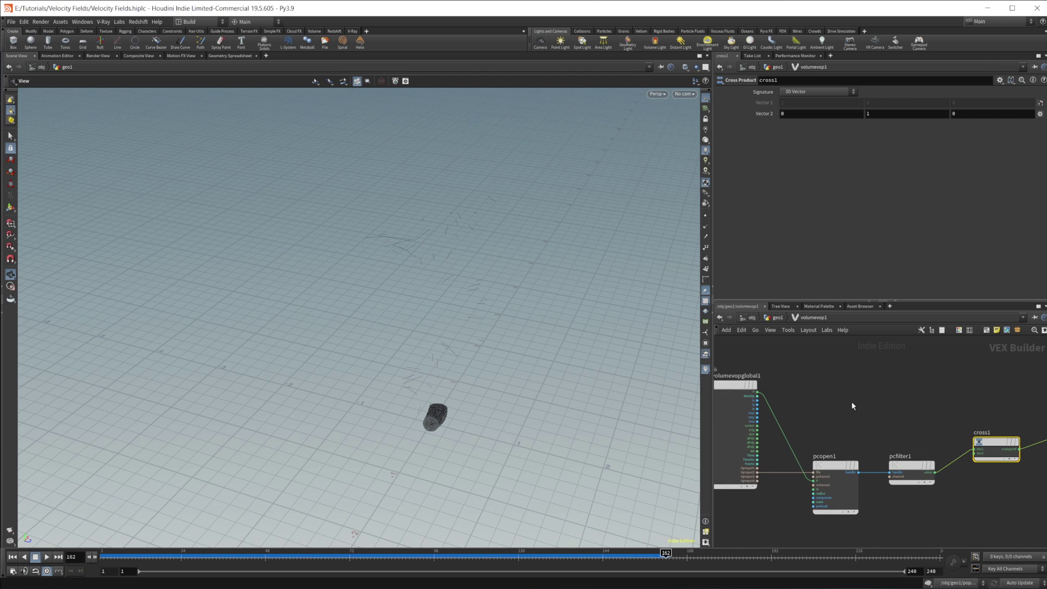
pyautogui.press('Tab')
pyautogui.write('sub')
pyautogui.press('Return')
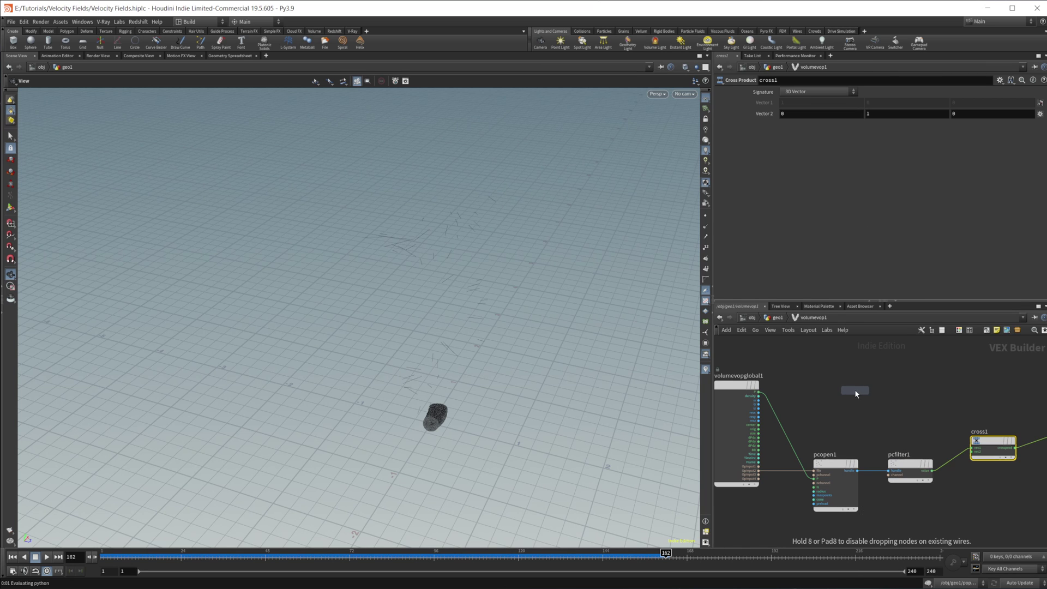
pyautogui.click(855, 389)
pyautogui.scroll(3, 778, 394)
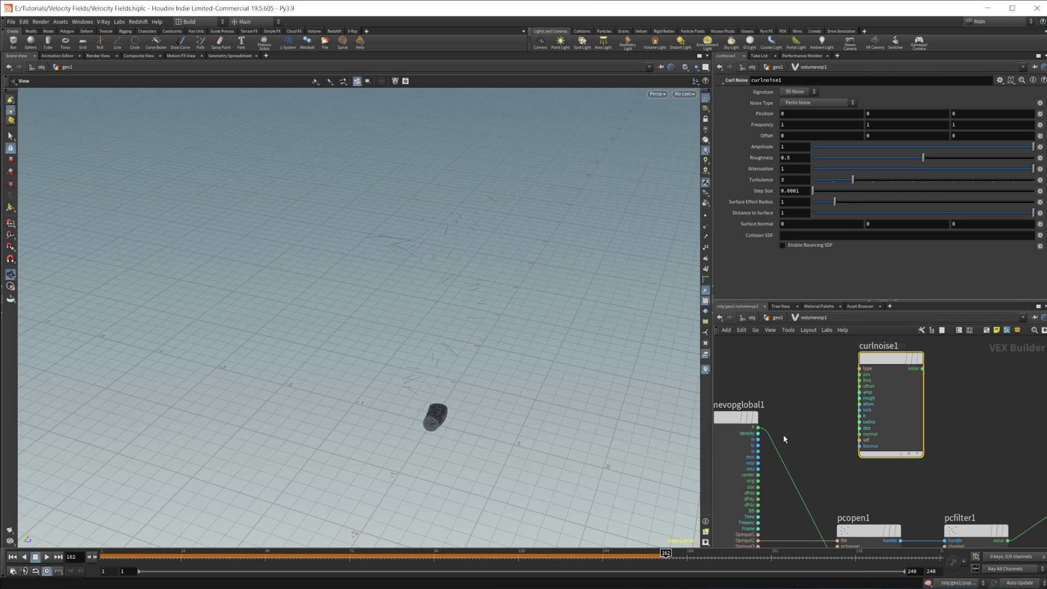
# Display the volumetrail1 node in the geometry network and reopen the Volume VOP.
pyautogui.click(778, 317)
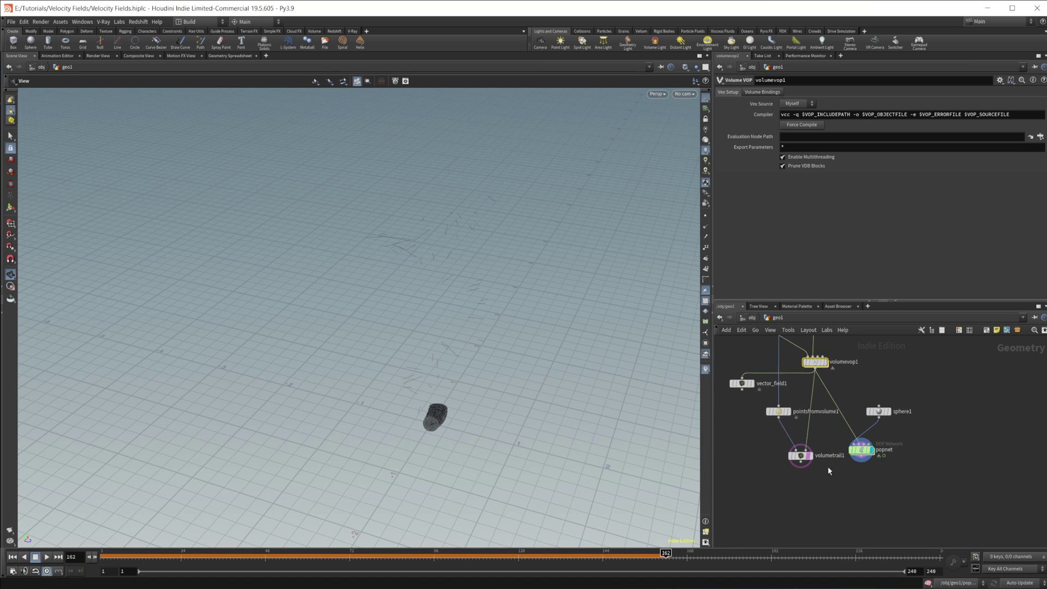
pyautogui.click(800, 450)
pyautogui.moveTo(830, 417); pyautogui.dragTo(822, 459, button='middle')
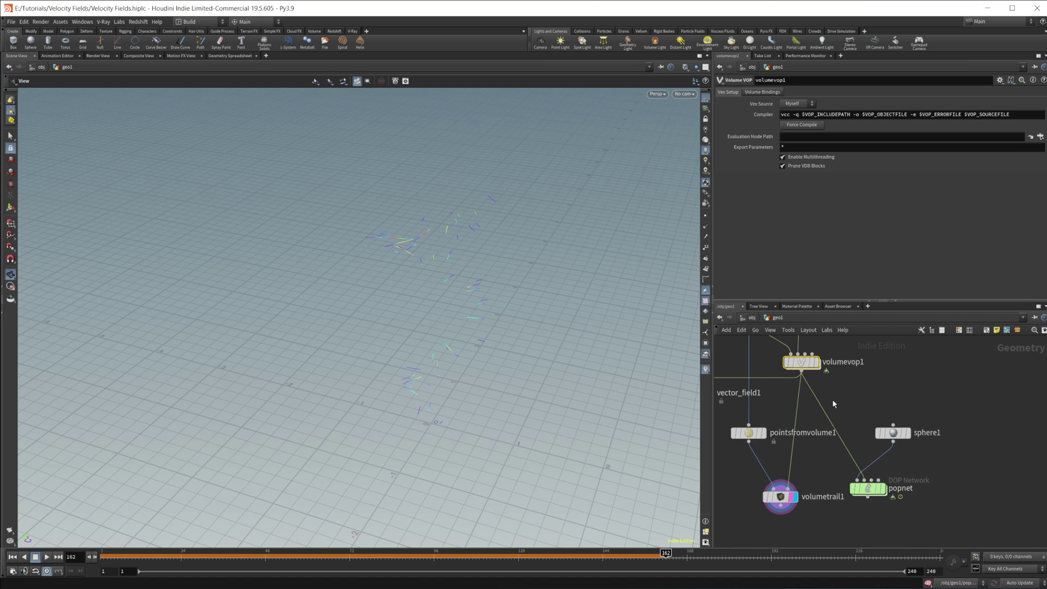
pyautogui.doubleClick(803, 369)
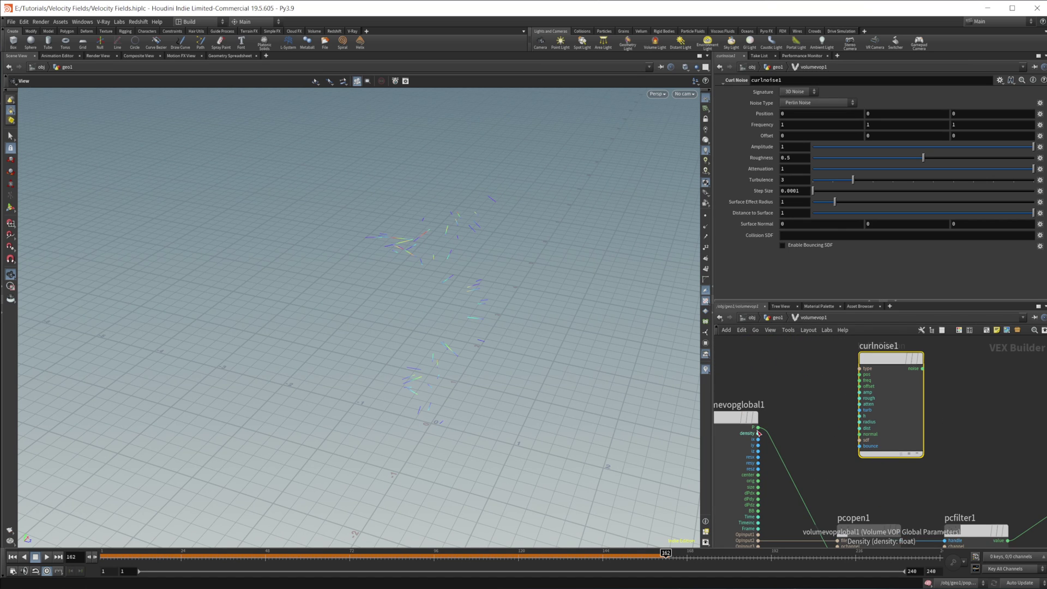
# Connect the global P output to the Curl Noise position input and wire the noise output into the vel Bind node.
pyautogui.moveTo(759, 428); pyautogui.dragTo(852, 380)
pyautogui.click(860, 376)
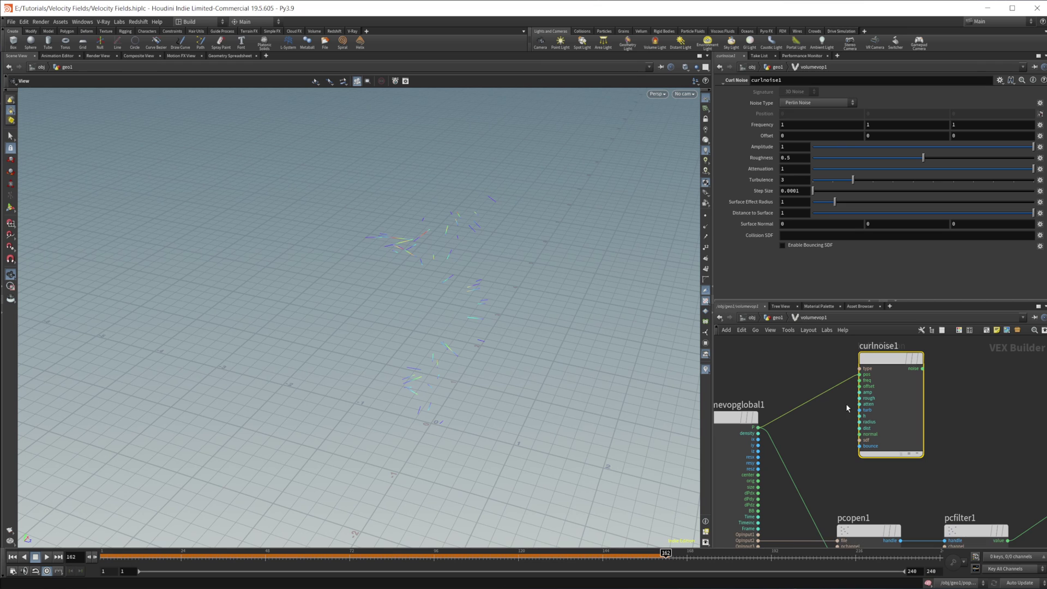
pyautogui.moveTo(978, 424); pyautogui.dragTo(935, 425, button='middle')
pyautogui.moveTo(998, 414); pyautogui.dragTo(849, 398, button='middle')
pyautogui.scroll(-3, 827, 402)
pyautogui.click(1038, 445)
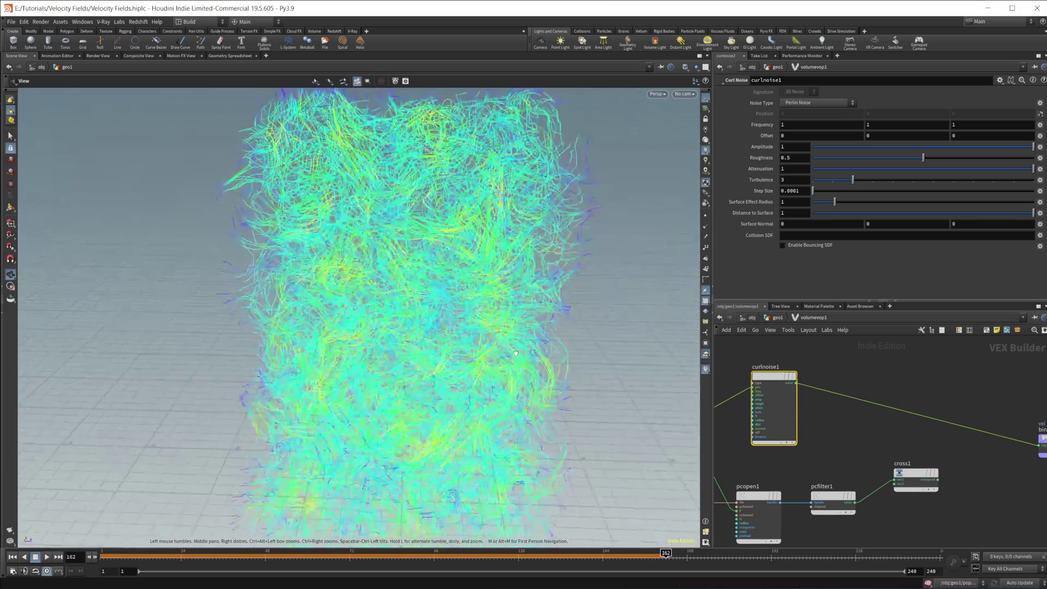
# Try Sparse Convolution Noise as the Curl Noise type and set it back to Perlin Noise.
pyautogui.click(809, 106)
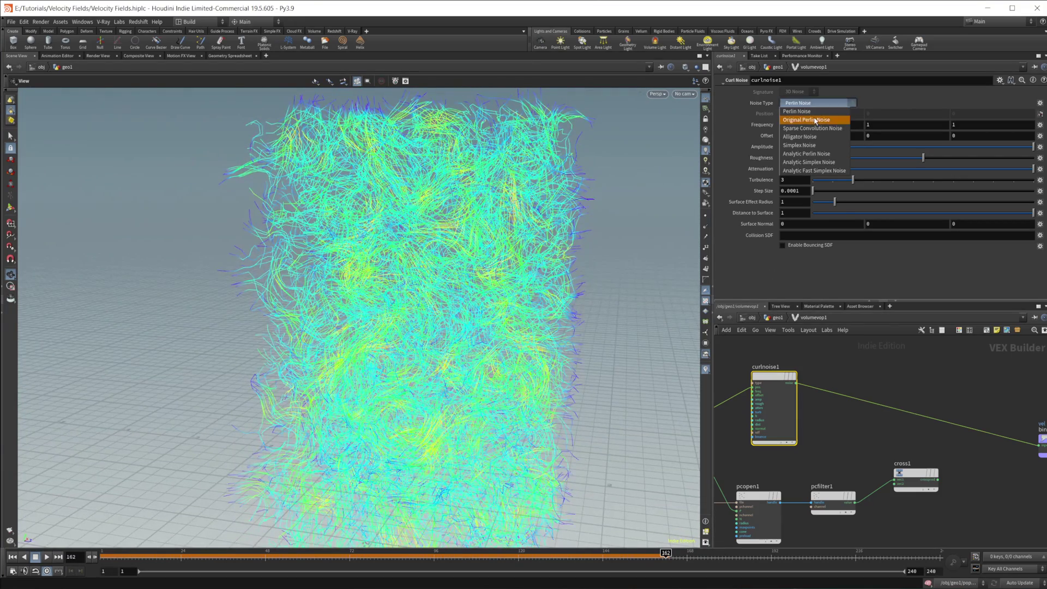
pyautogui.click(822, 131)
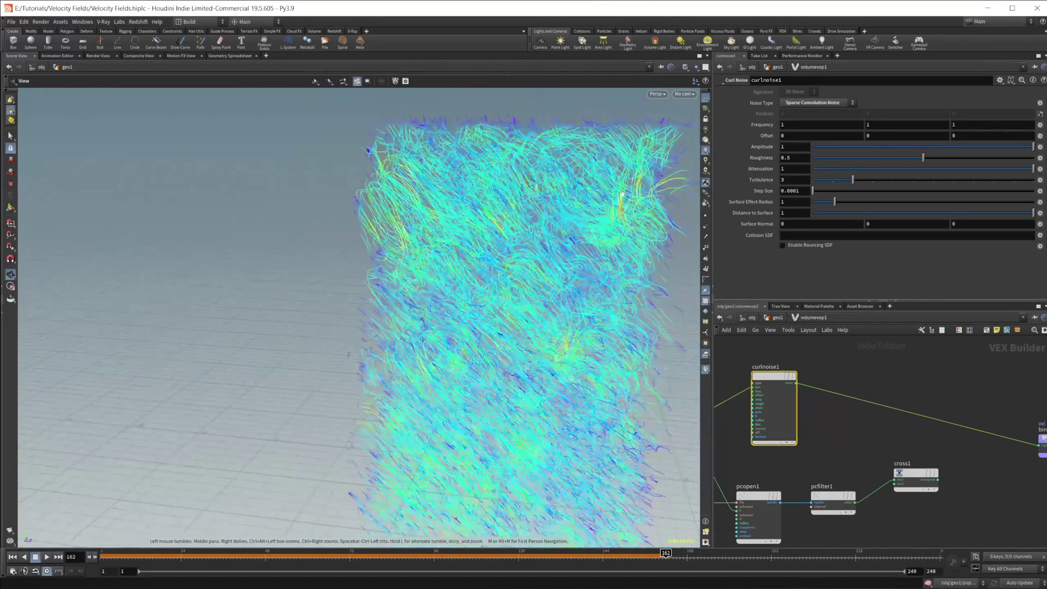
pyautogui.click(813, 102)
pyautogui.click(806, 112)
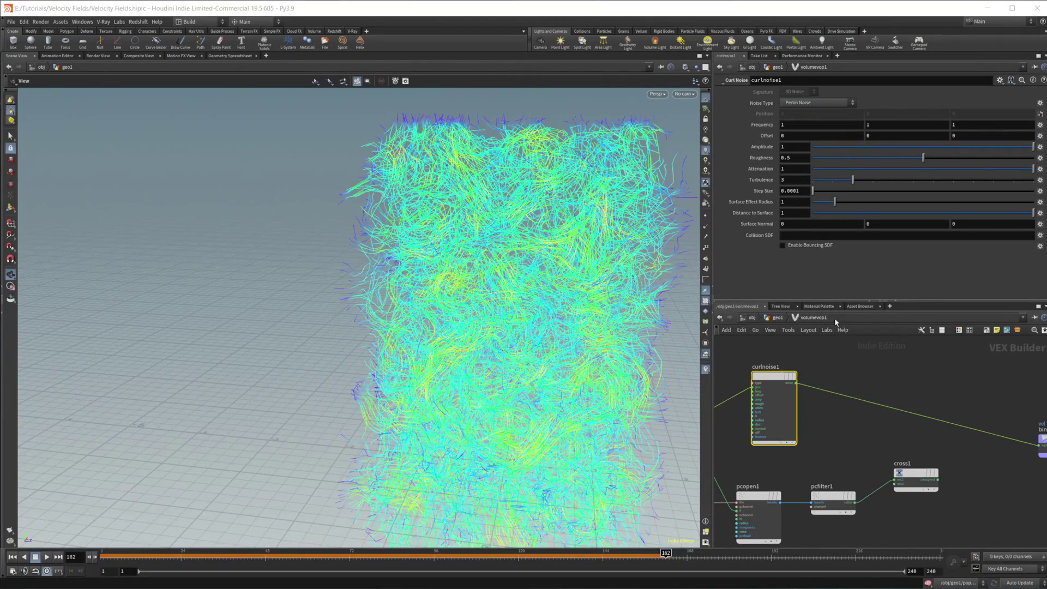
# Set the Curl Noise offset to 32, 43, 32.
pyautogui.moveTo(847, 433); pyautogui.dragTo(864, 414, button='middle')
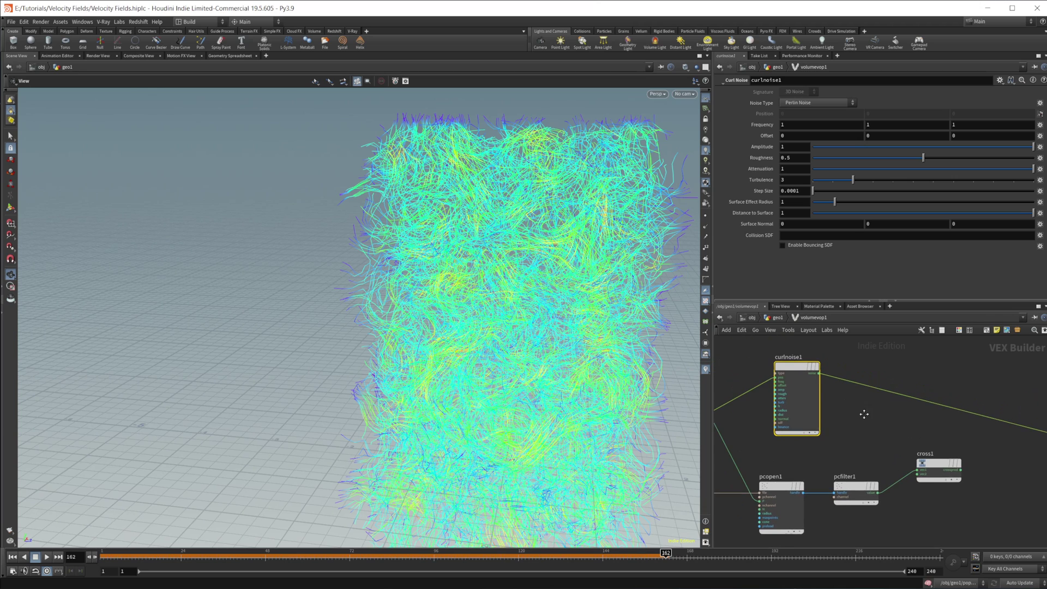
pyautogui.write('32')
pyautogui.press('Tab')
pyautogui.write('43')
pyautogui.press('Tab')
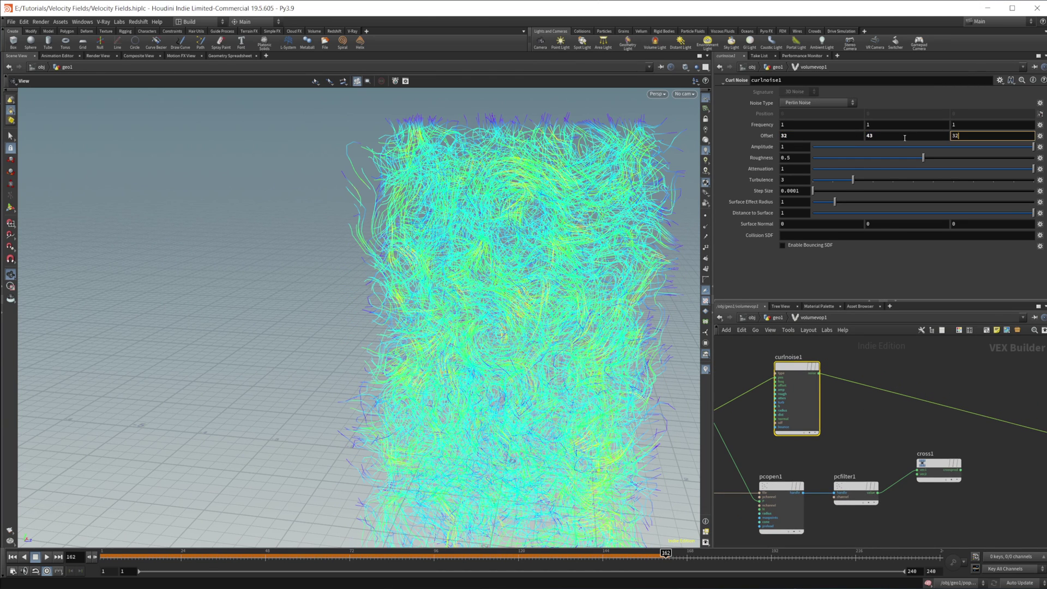
pyautogui.write('32')
pyautogui.press('Return')
# Duplicate the Cross Product, feed the copy with the Curl Noise and first Cross Product outputs, and wire it into the vel Bind.
pyautogui.moveTo(883, 430); pyautogui.dragTo(847, 419, button='middle')
pyautogui.press('Tab')
pyautogui.click(889, 443)
pyautogui.keyDown('alt'); pyautogui.moveTo(903, 450); pyautogui.dragTo(954, 405); pyautogui.keyUp('alt')
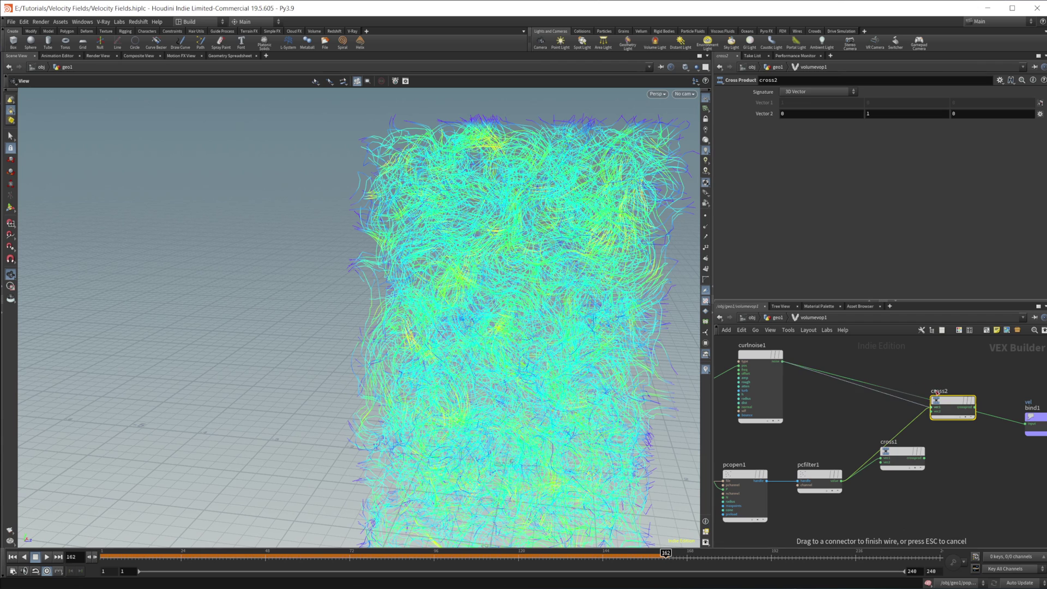
pyautogui.scroll(2, 935, 463)
pyautogui.moveTo(934, 463); pyautogui.dragTo(905, 477, button='middle')
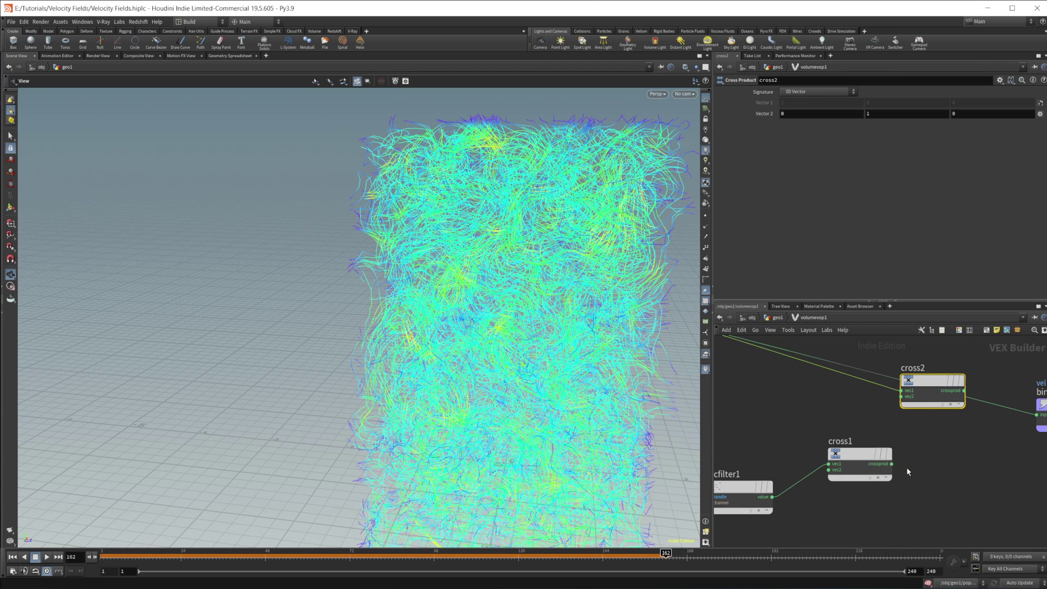
pyautogui.moveTo(891, 463); pyautogui.dragTo(902, 403)
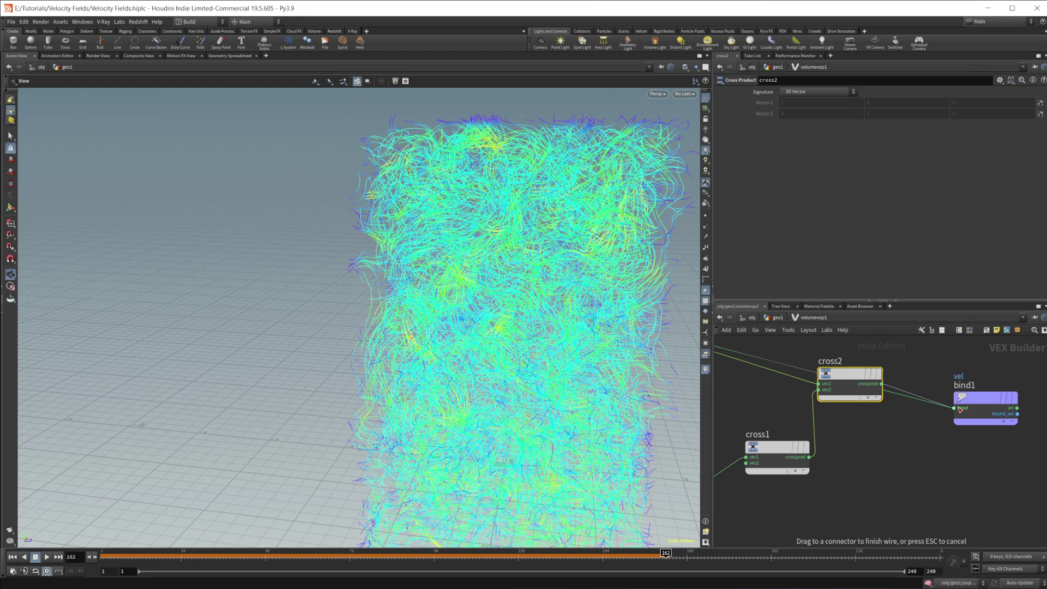
# Rewind to frame 1 and compare the velocity trails with the first Cross Product bypassed and re-enabled.
pyautogui.click(13, 557)
pyautogui.moveTo(519, 401); pyautogui.dragTo(482, 388)
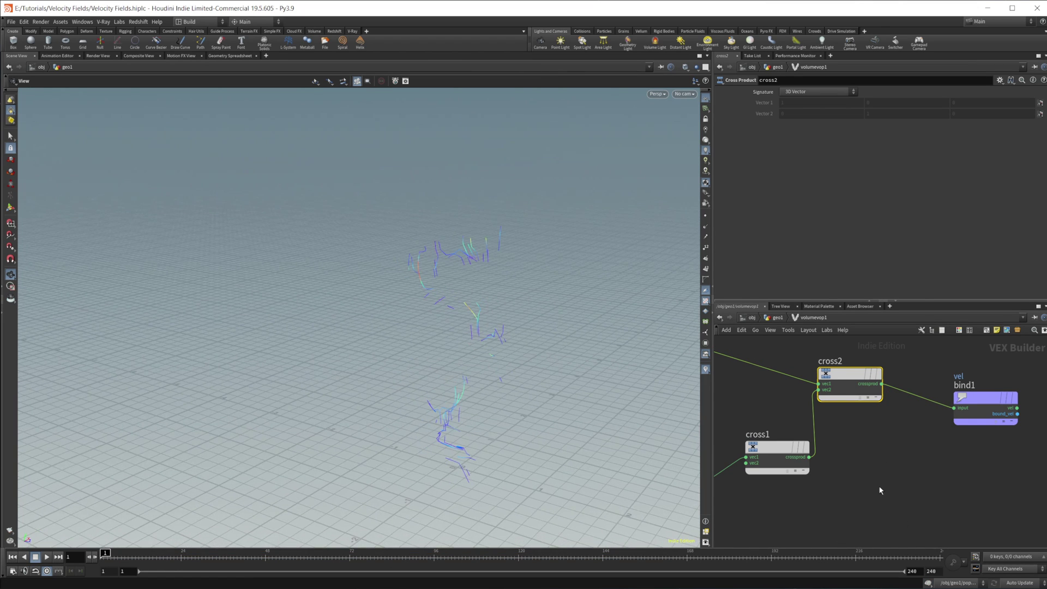
pyautogui.moveTo(881, 488); pyautogui.dragTo(968, 486, button='middle')
pyautogui.click(909, 426)
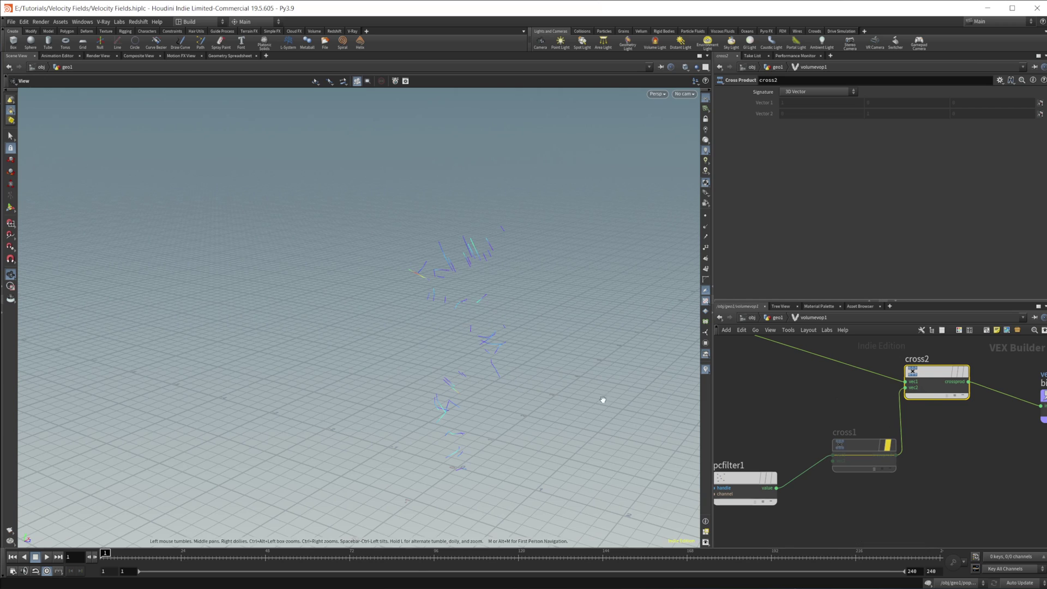
pyautogui.moveTo(442, 380); pyautogui.dragTo(384, 407)
pyautogui.moveTo(424, 452); pyautogui.dragTo(469, 410)
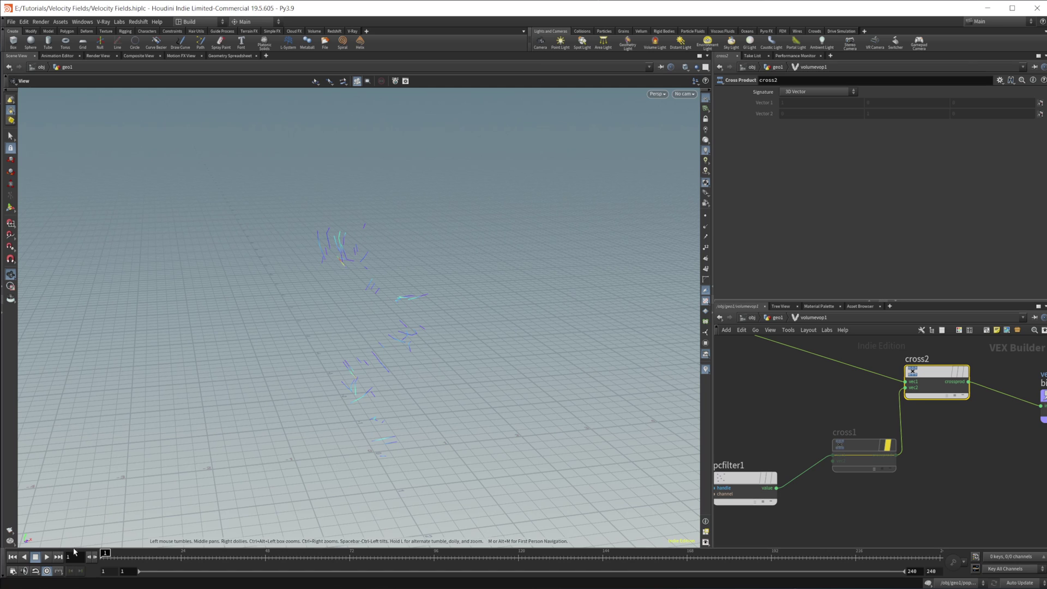
pyautogui.moveTo(852, 449)
pyautogui.scroll(-3, 916, 480)
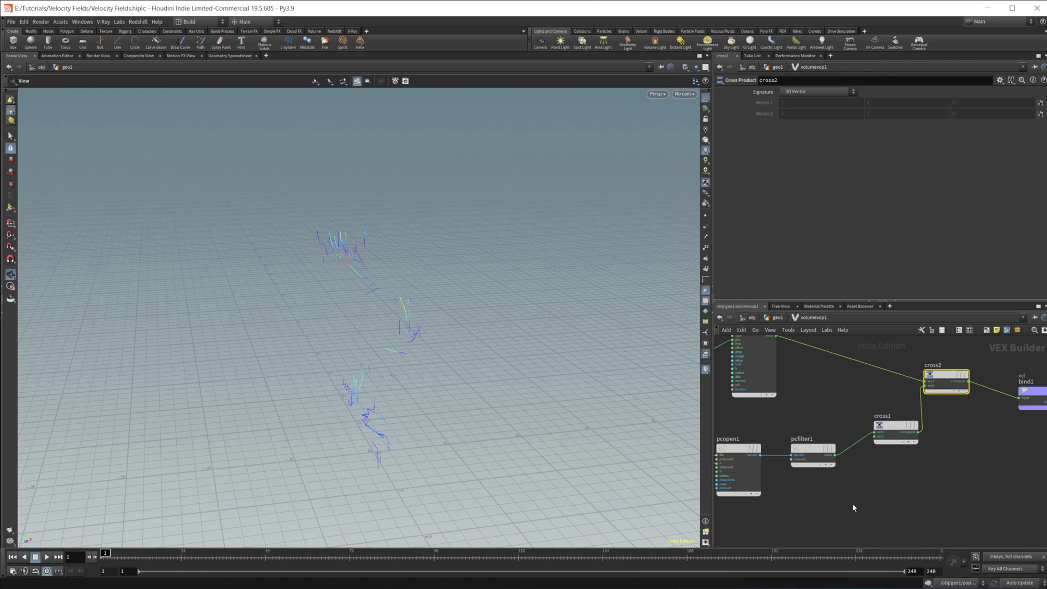
# Move the vel Bind node away and insert a Mix node on the wire between the second Cross Product and the Bind.
pyautogui.moveTo(824, 521); pyautogui.dragTo(858, 502, button='middle')
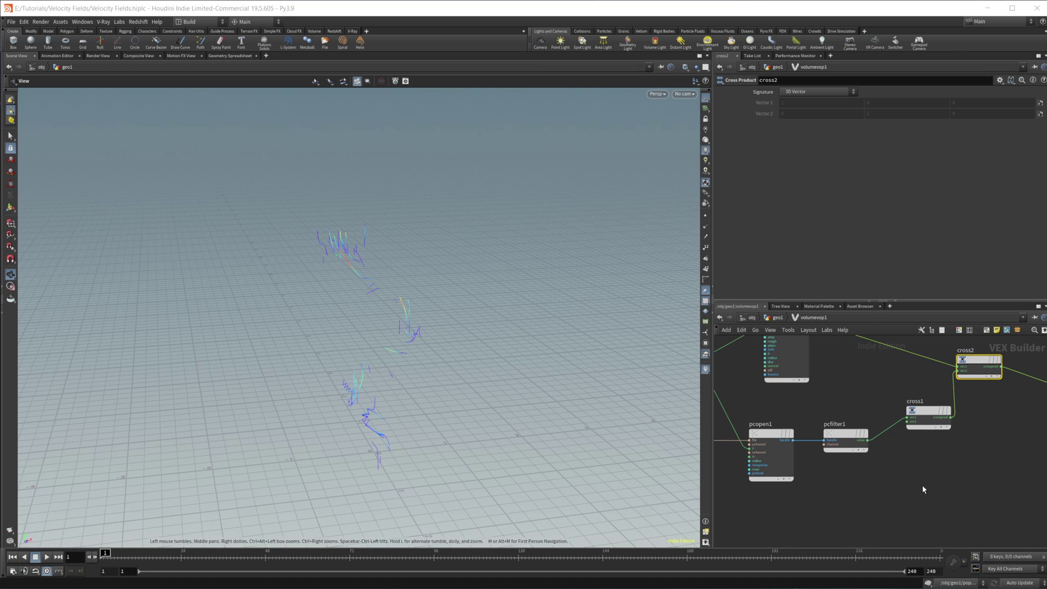
pyautogui.scroll(-2, 923, 489)
pyautogui.moveTo(1001, 442); pyautogui.dragTo(900, 438, button='middle')
pyautogui.moveTo(923, 413); pyautogui.dragTo(1011, 406)
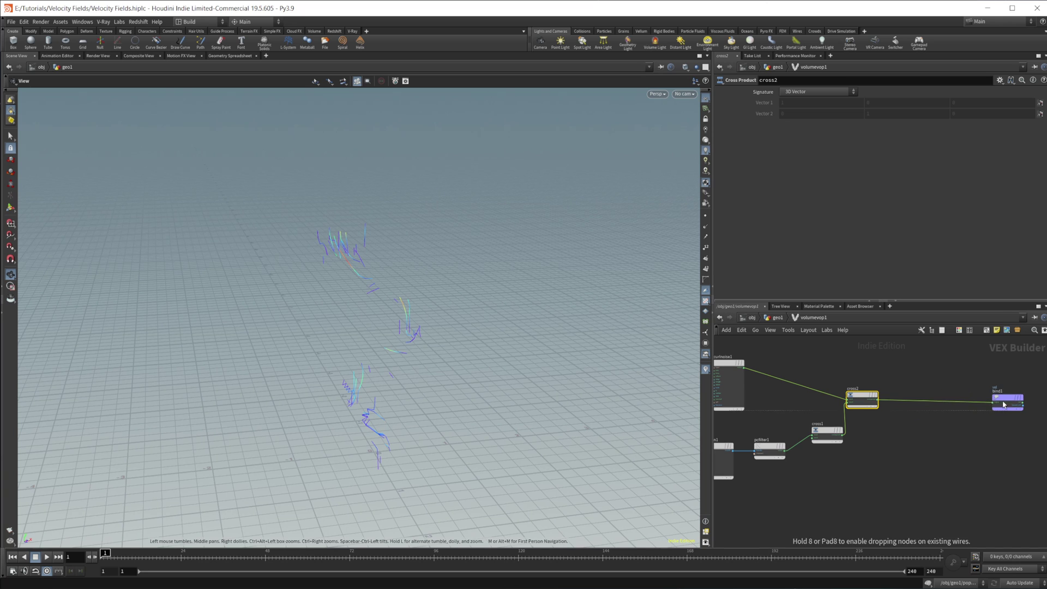
pyautogui.press('Tab')
pyautogui.write('mix')
pyautogui.press('Return')
pyautogui.click(934, 413)
pyautogui.moveTo(934, 412); pyautogui.dragTo(927, 399)
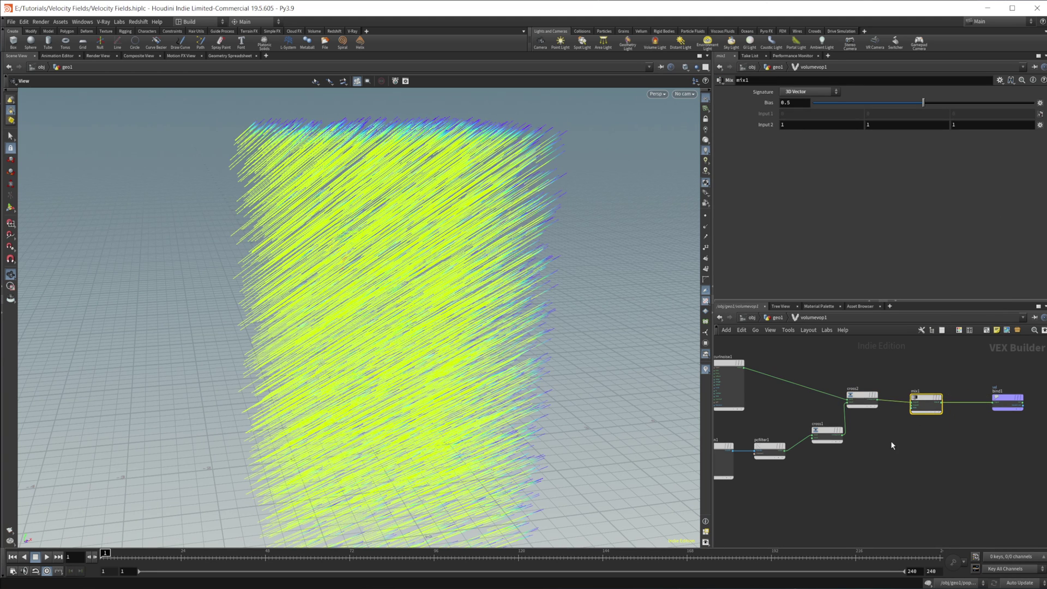
# Connect the pcfilter1 value output to the second input of the Mix node.
pyautogui.scroll(1, 871, 453)
pyautogui.moveTo(835, 469); pyautogui.dragTo(885, 459, button='middle')
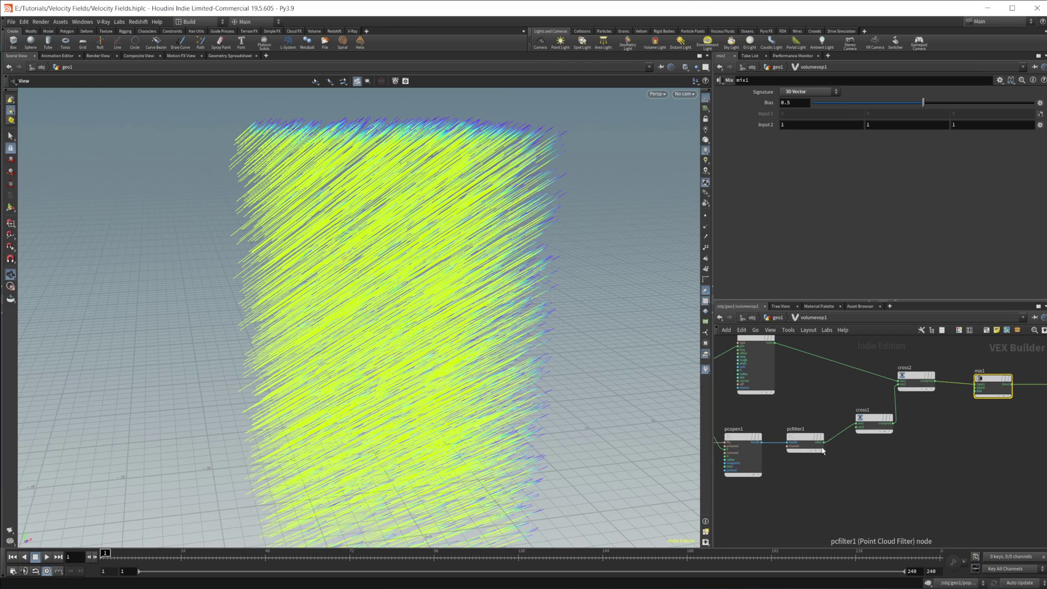
pyautogui.moveTo(824, 442); pyautogui.dragTo(976, 385)
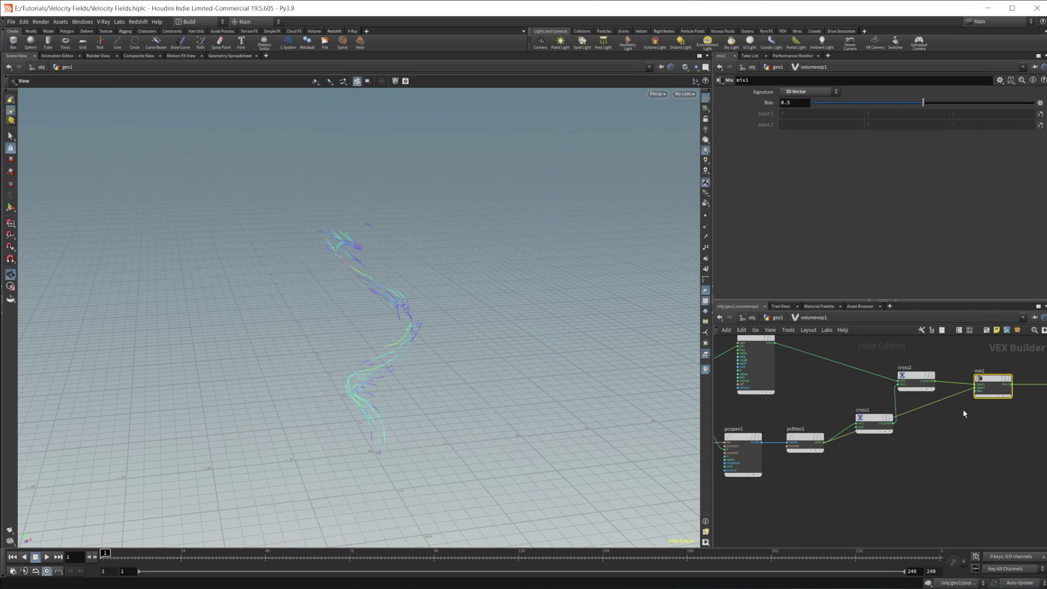
# Test the Mix node's Bias at 0, and set it to 0.399 while checking the trails along the spiral.
pyautogui.moveTo(944, 427); pyautogui.dragTo(927, 428, button='middle')
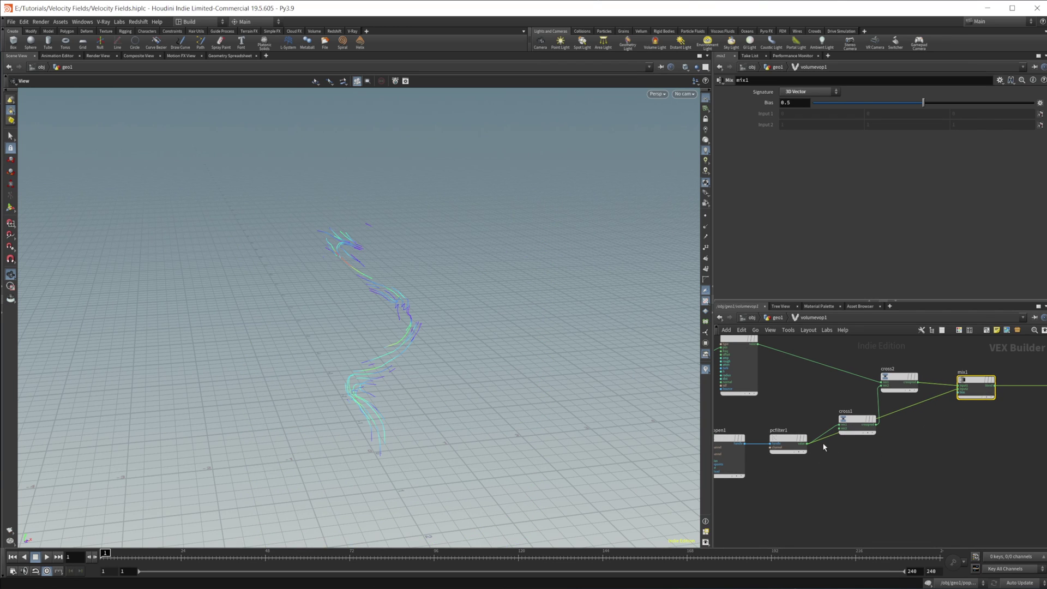
pyautogui.moveTo(859, 459); pyautogui.dragTo(823, 460, button='middle')
pyautogui.moveTo(410, 388)
pyautogui.mouseDown()
pyautogui.moveTo(368, 369)
pyautogui.moveTo(415, 371)
pyautogui.mouseUp()
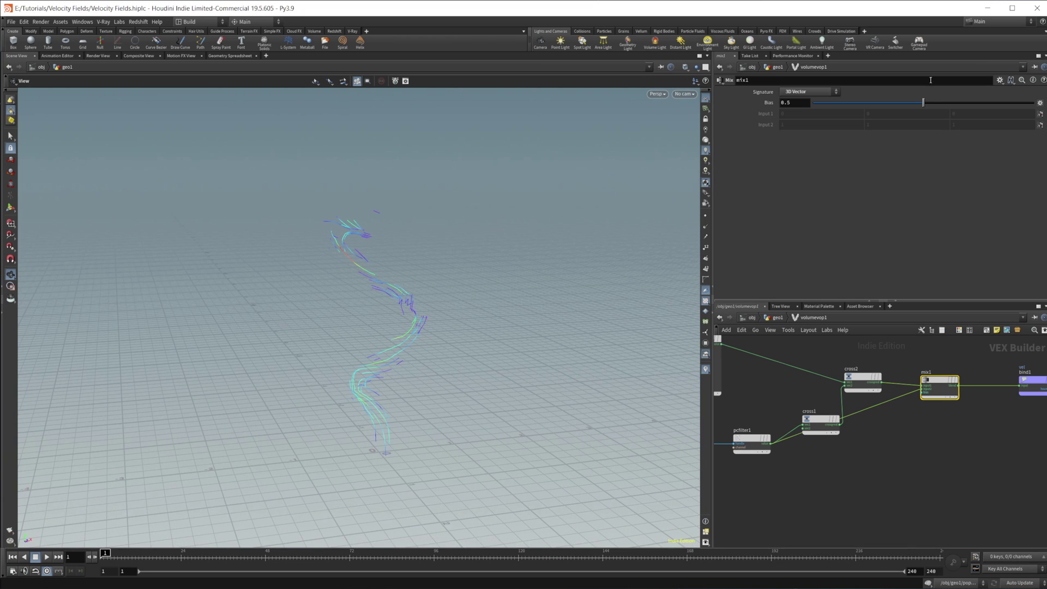
pyautogui.moveTo(917, 104); pyautogui.dragTo(777, 103)
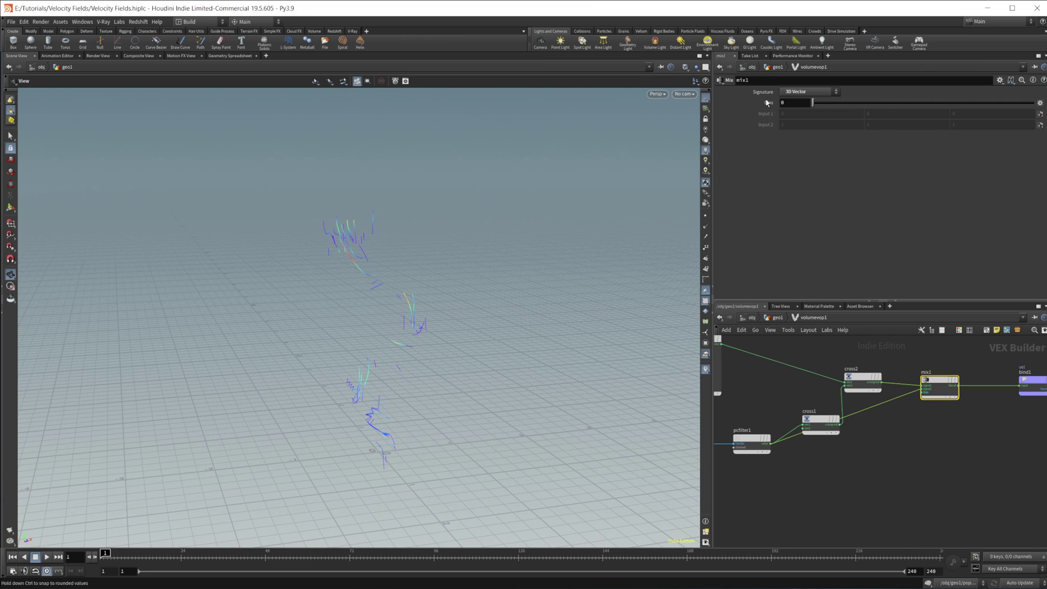
pyautogui.moveTo(850, 107); pyautogui.dragTo(902, 110)
pyautogui.moveTo(453, 409); pyautogui.dragTo(422, 364)
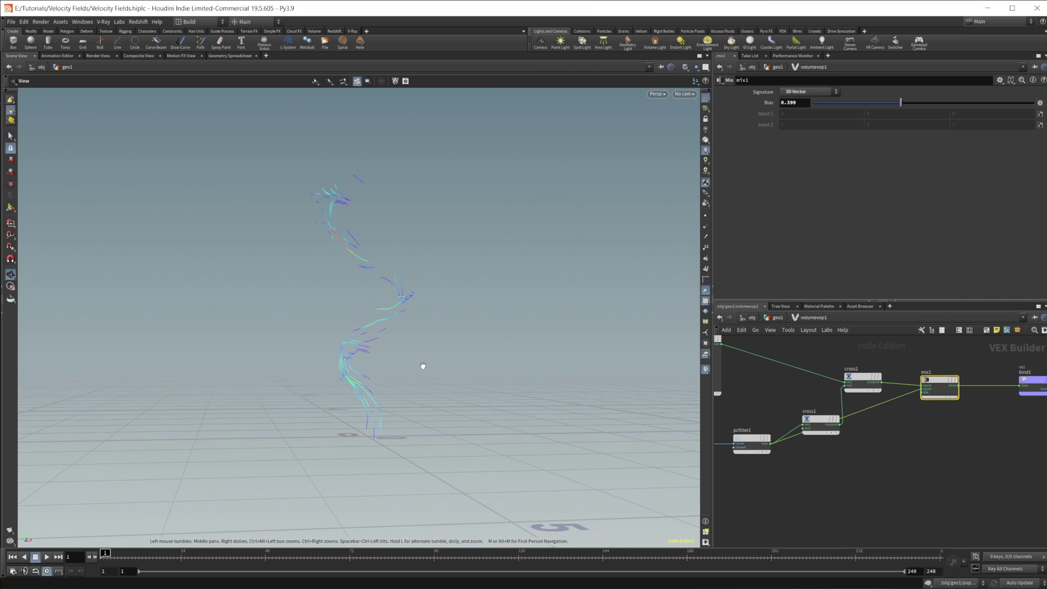
# Return to the geometry network, display the popnet node and play the particle simulation from frame 1.
pyautogui.click(776, 318)
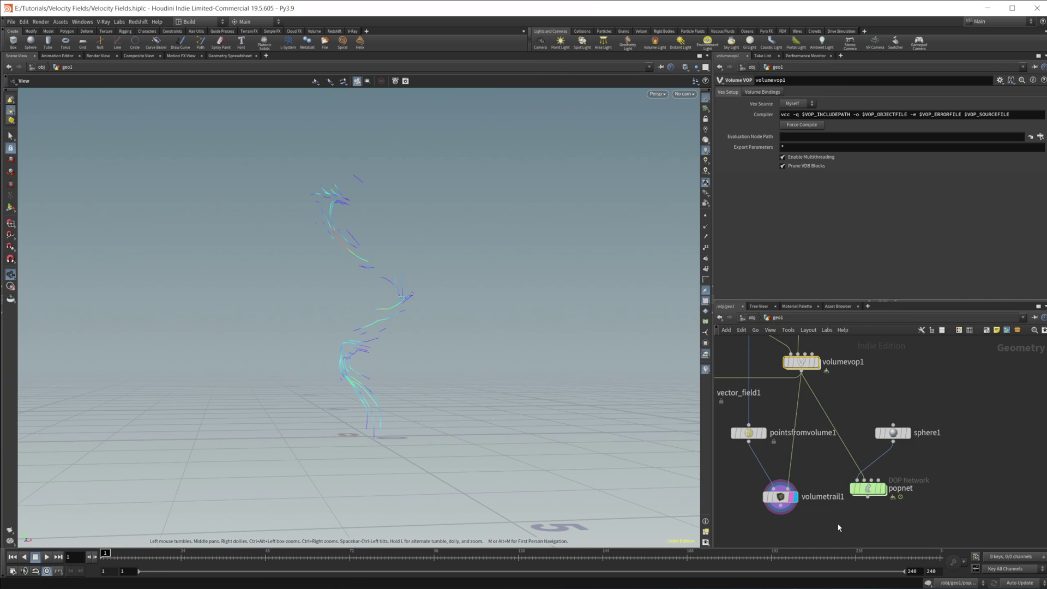
pyautogui.moveTo(847, 438)
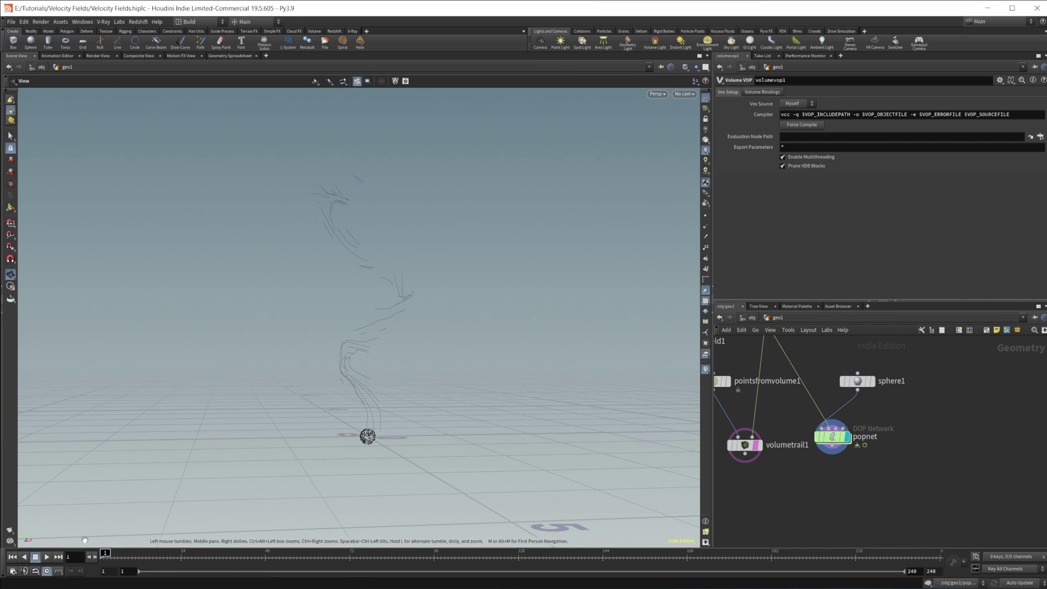
pyautogui.click(47, 557)
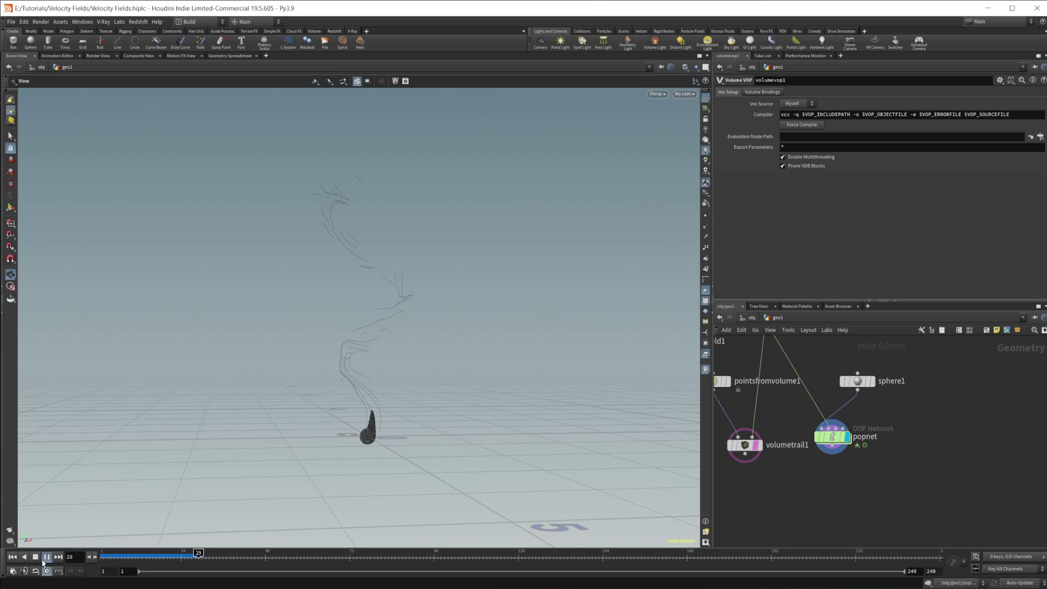
# Examine the playing particles from several angles, stop the playback, and look at the nodes inside popnet.
pyautogui.moveTo(386, 393); pyautogui.dragTo(394, 422)
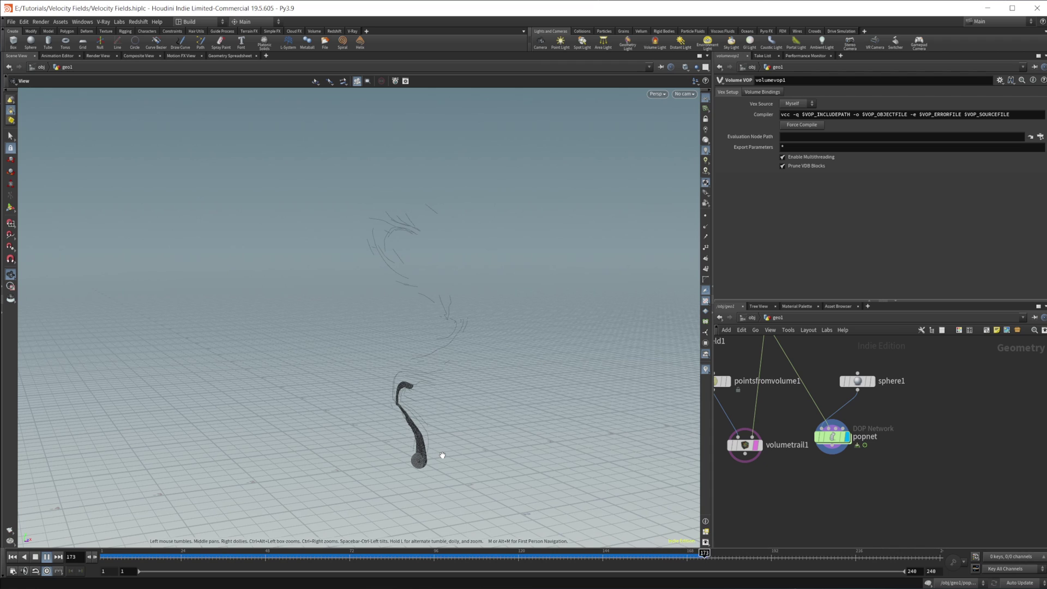
pyautogui.moveTo(433, 396); pyautogui.dragTo(401, 348)
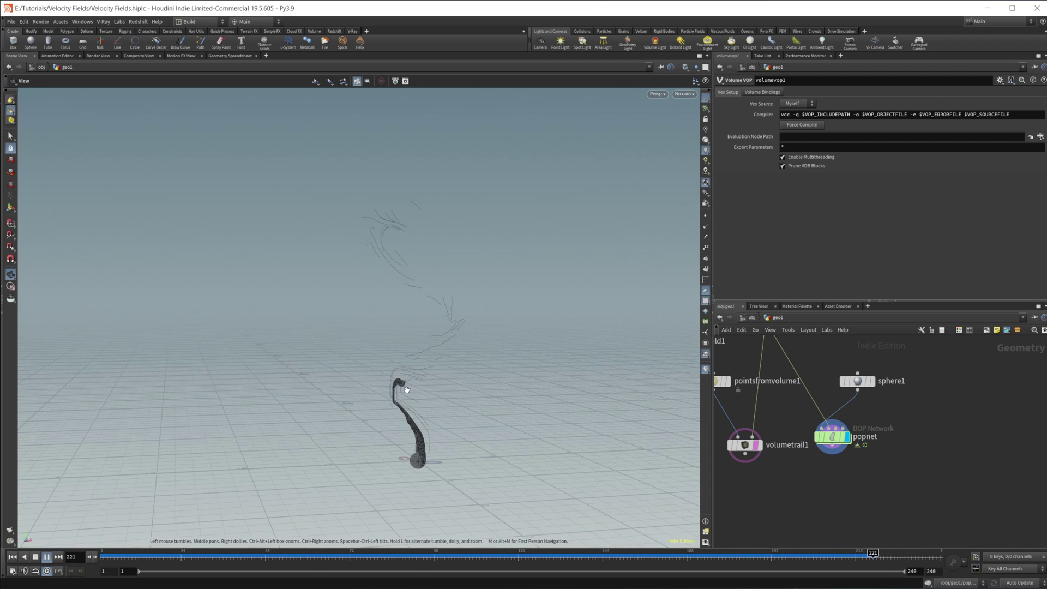
pyautogui.click(46, 557)
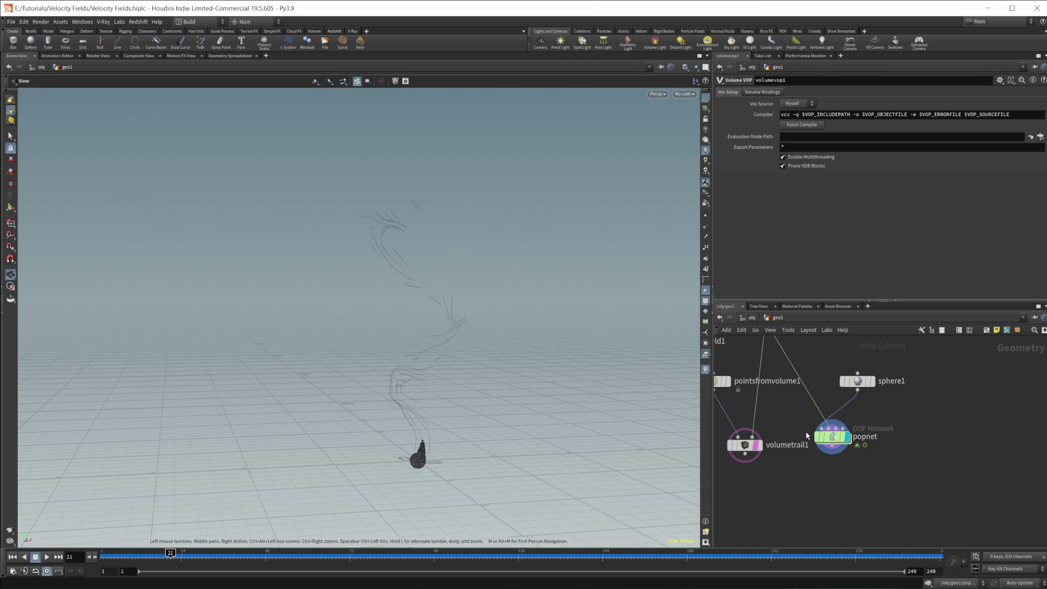
pyautogui.doubleClick(831, 437)
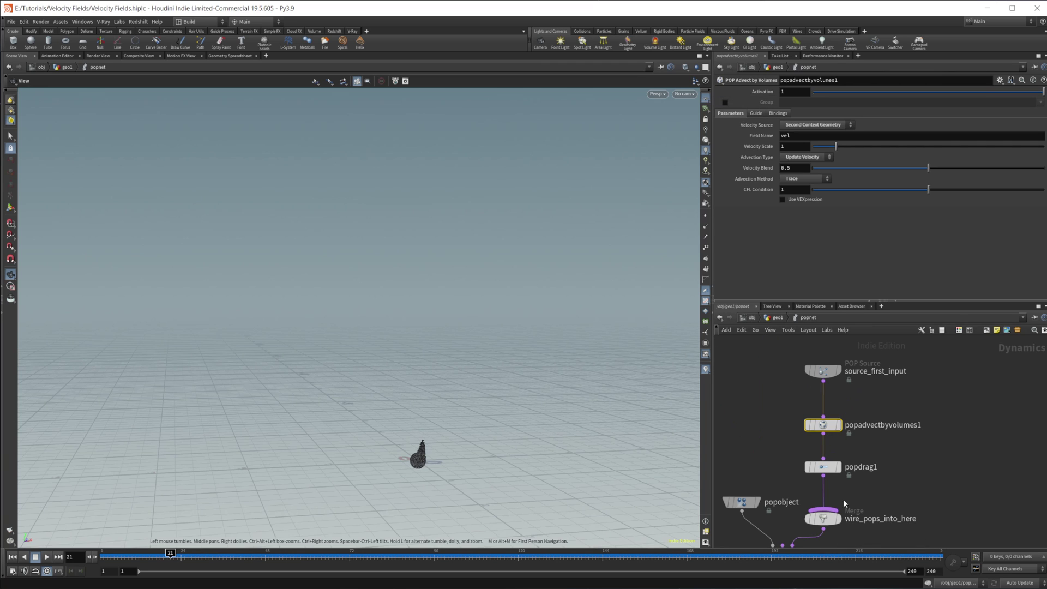
pyautogui.click(767, 318)
# Display the volumetrail1 trails and, inside volumevop1, set the pcopen1 Search radius to about 0.196.
pyautogui.moveTo(813, 449)
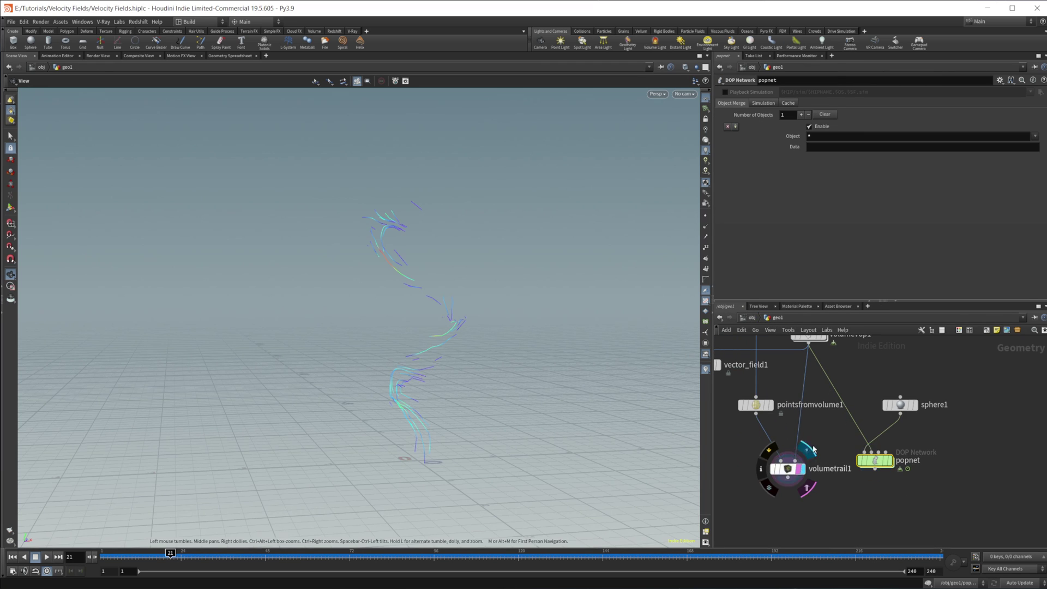
pyautogui.moveTo(817, 378); pyautogui.dragTo(830, 428, button='middle')
pyautogui.doubleClick(822, 386)
pyautogui.moveTo(772, 483); pyautogui.dragTo(918, 458, button='middle')
pyautogui.click(837, 419)
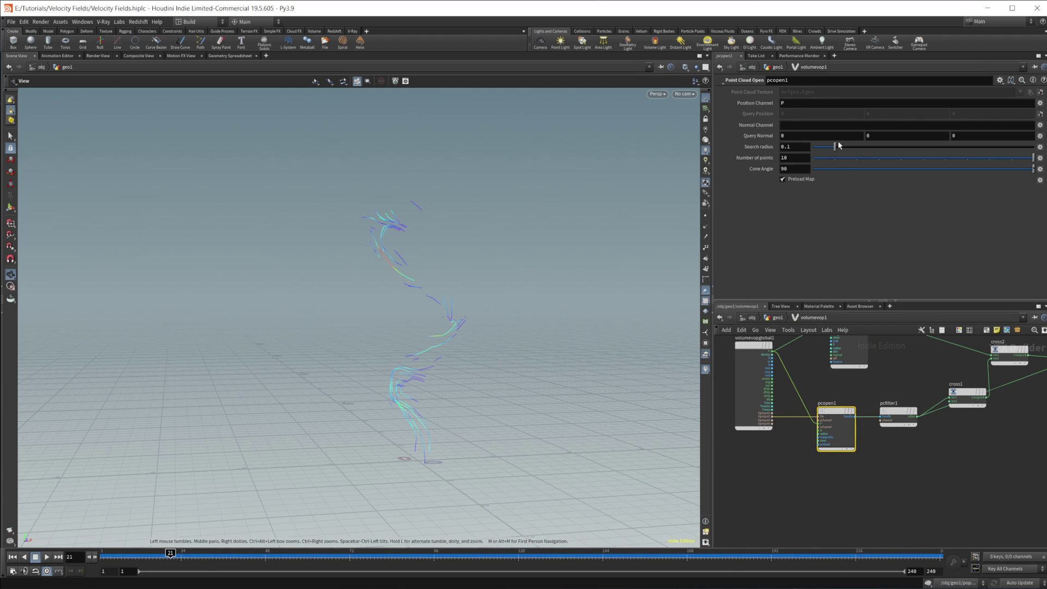
pyautogui.moveTo(837, 148); pyautogui.dragTo(857, 150)
# Connect the pcfilter1 value output directly to the vel Bind input, bypassing the Mix node.
pyautogui.moveTo(982, 517); pyautogui.dragTo(875, 490, button='middle')
pyautogui.scroll(1, 888, 437)
pyautogui.moveTo(887, 436); pyautogui.dragTo(850, 460, button='middle')
pyautogui.scroll(-2, 850, 461)
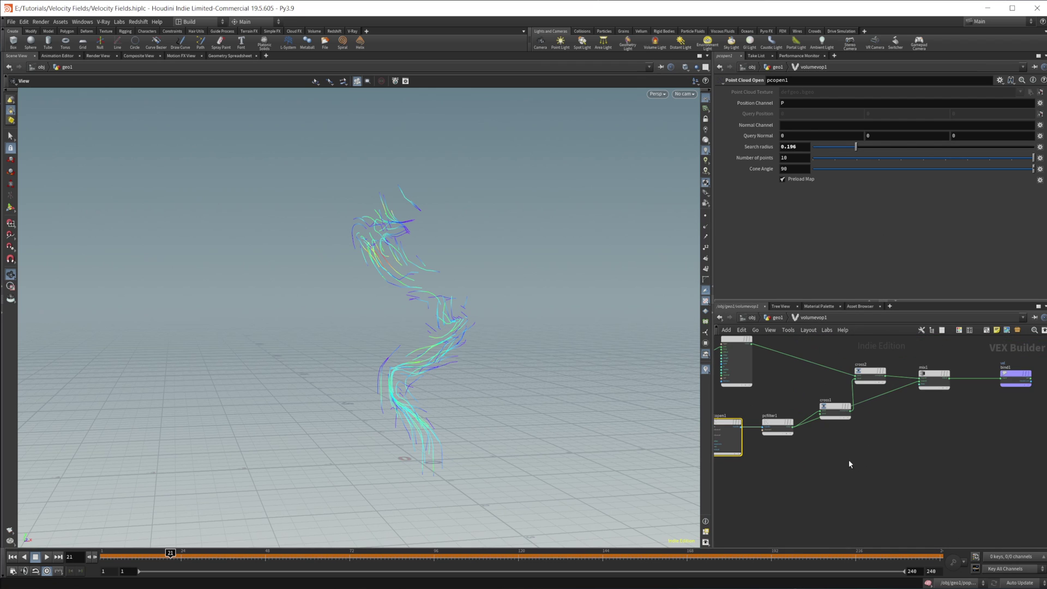
pyautogui.moveTo(793, 427); pyautogui.dragTo(1002, 385)
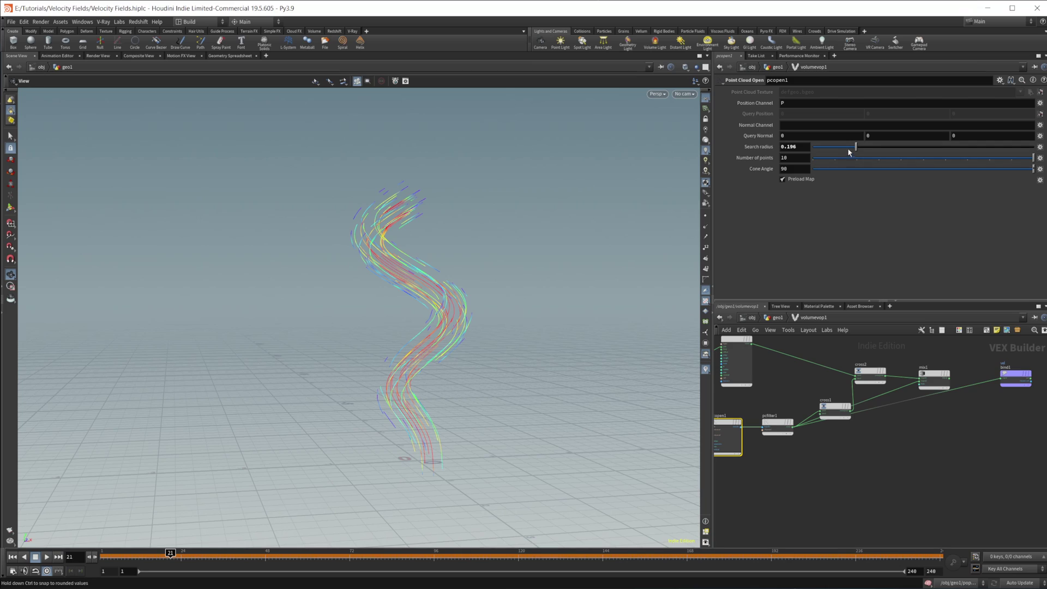
# Try a pcopen1 Search radius of 0.493 while viewing the trails, and set it to 0.278.
pyautogui.moveTo(855, 151); pyautogui.dragTo(923, 155)
pyautogui.moveTo(391, 397); pyautogui.dragTo(240, 360)
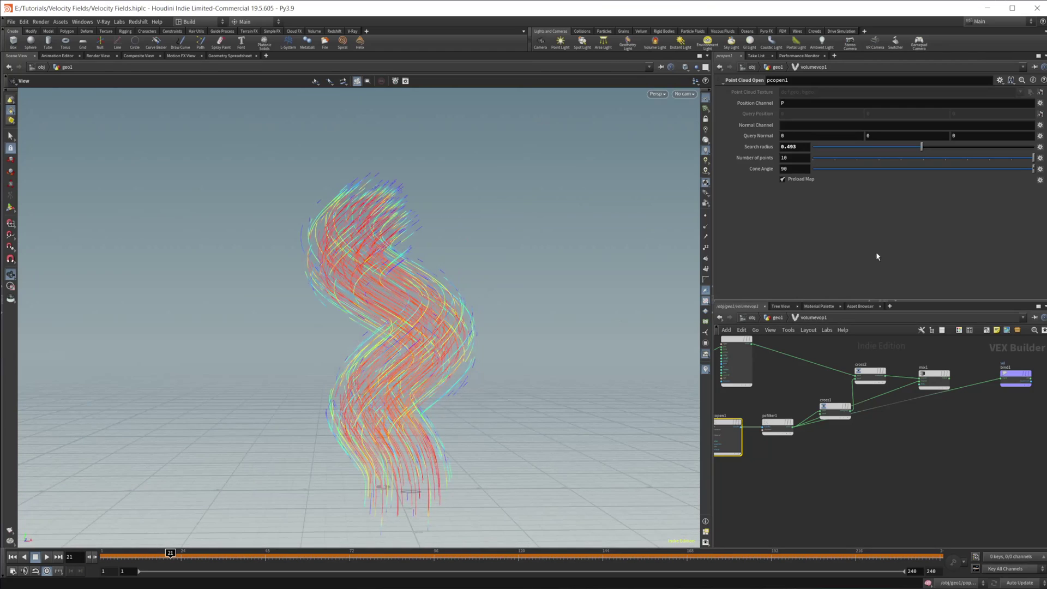
pyautogui.moveTo(896, 153); pyautogui.dragTo(875, 149)
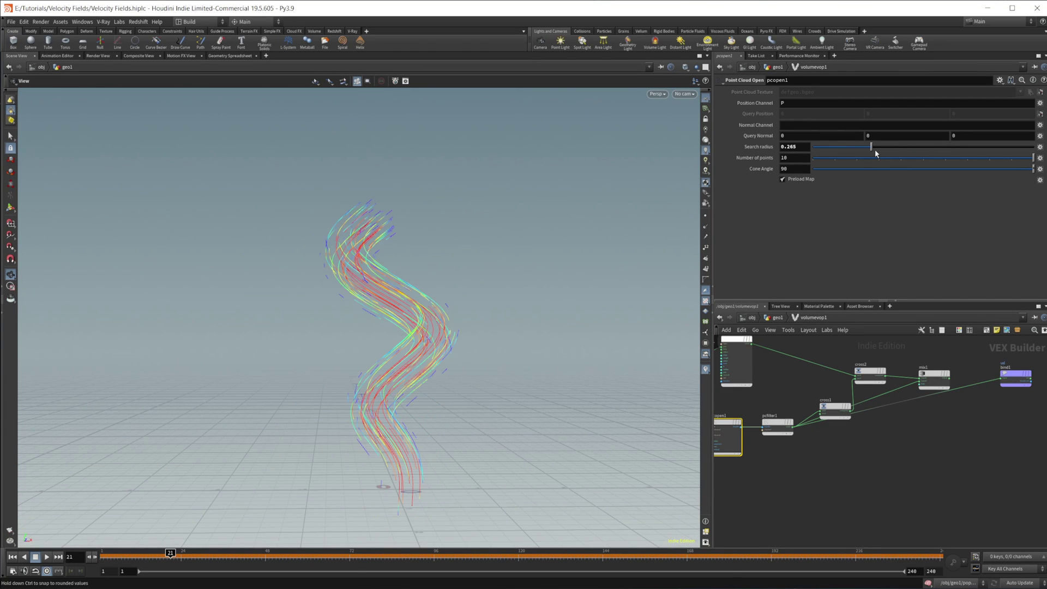
# Reconnect the Mix node's output to the vel Bind input.
pyautogui.scroll(1, 832, 464)
pyautogui.moveTo(966, 381); pyautogui.dragTo(890, 393, button='middle')
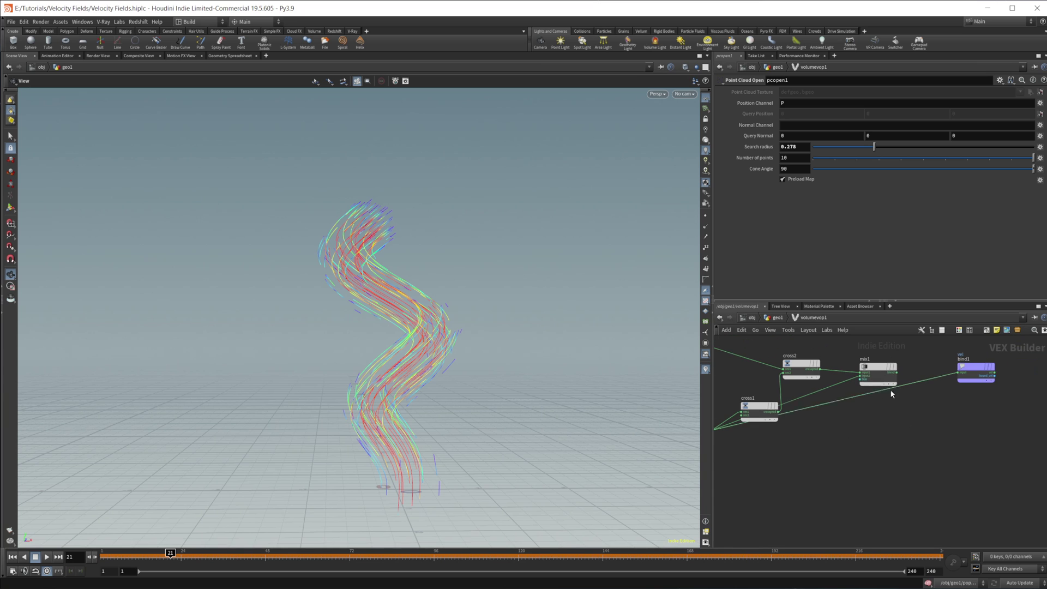
pyautogui.moveTo(897, 373); pyautogui.dragTo(960, 372)
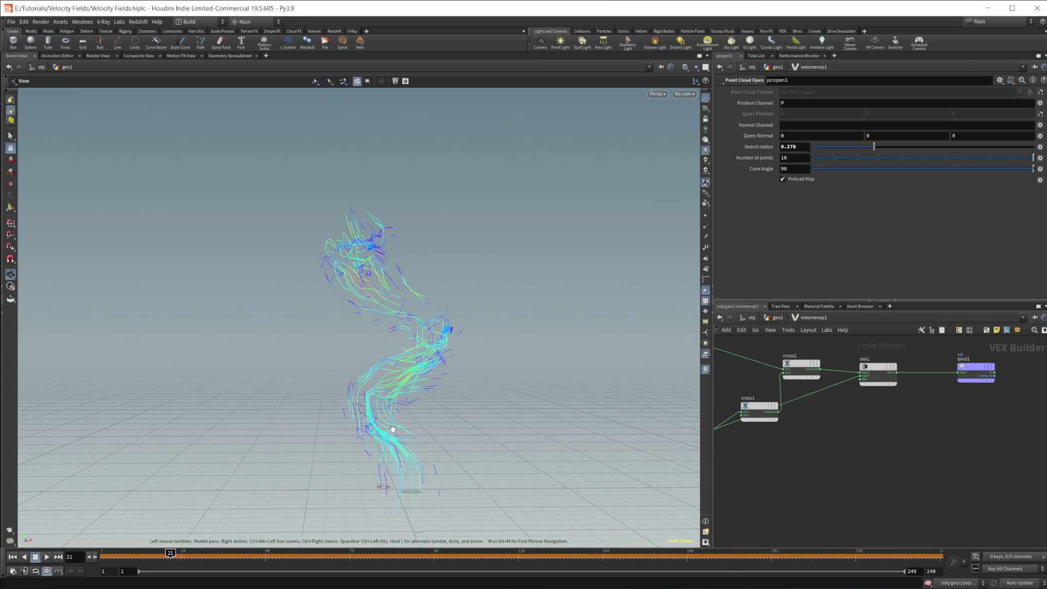
# Inspect the noisy trails from different angles, play the popnet simulation and stop it at frame 122 to examine the particles.
pyautogui.moveTo(265, 418); pyautogui.dragTo(306, 408)
pyautogui.moveTo(440, 388); pyautogui.dragTo(434, 445)
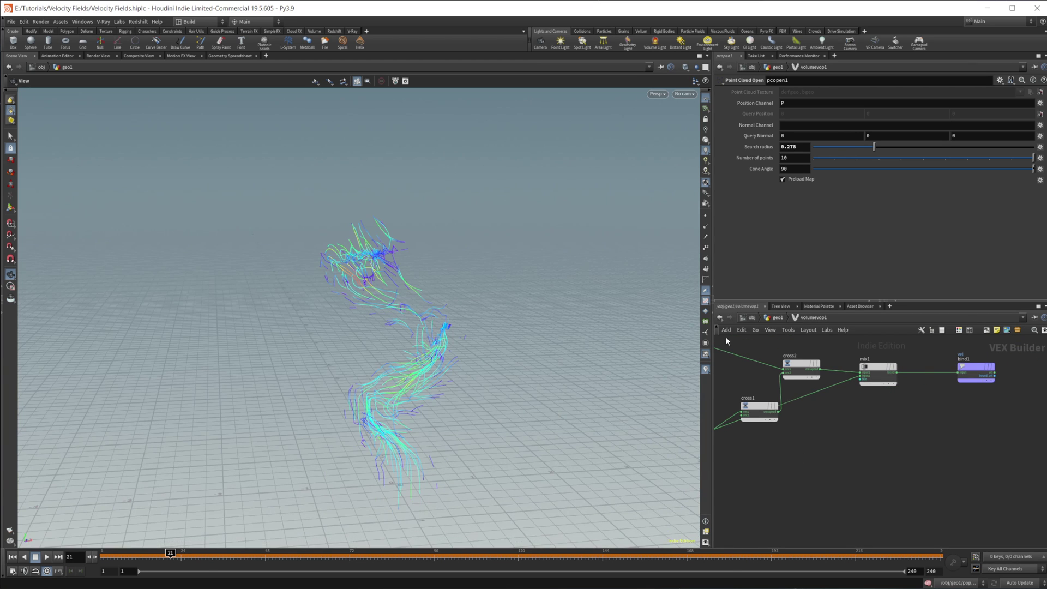
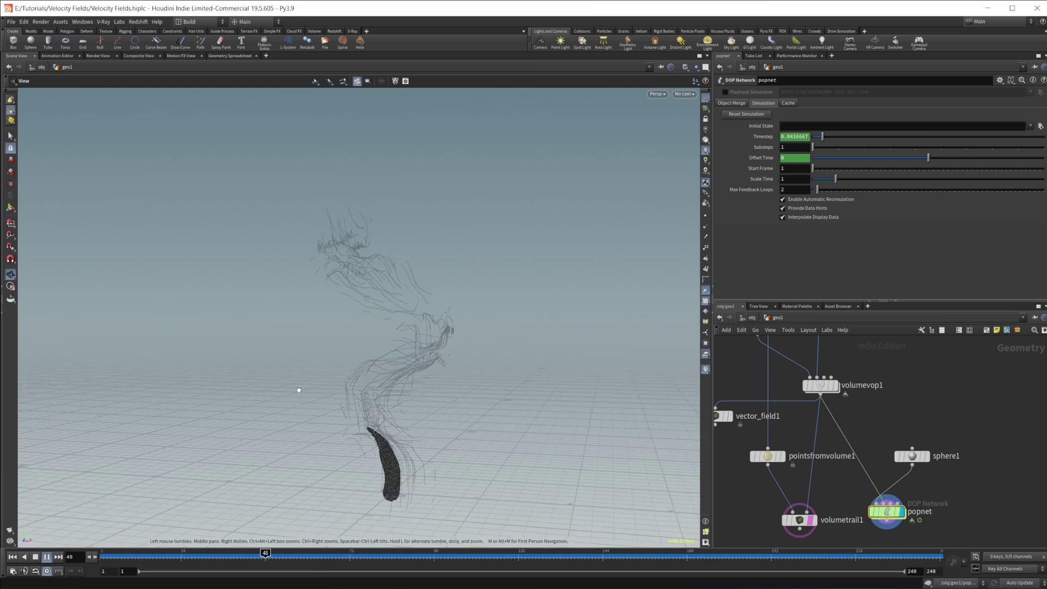
pyautogui.click(36, 558)
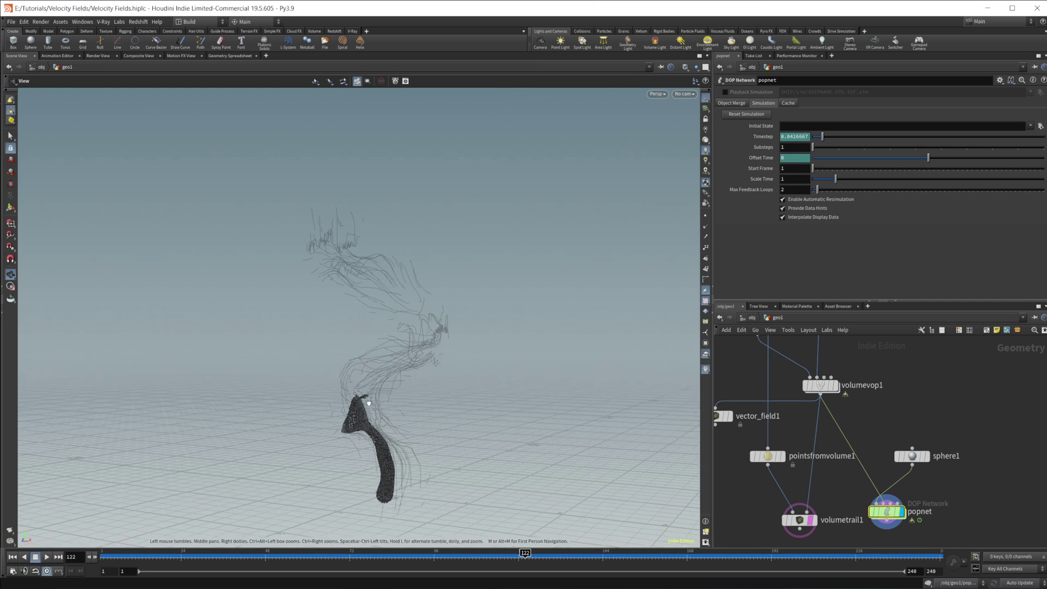
pyautogui.moveTo(363, 380); pyautogui.dragTo(352, 380)
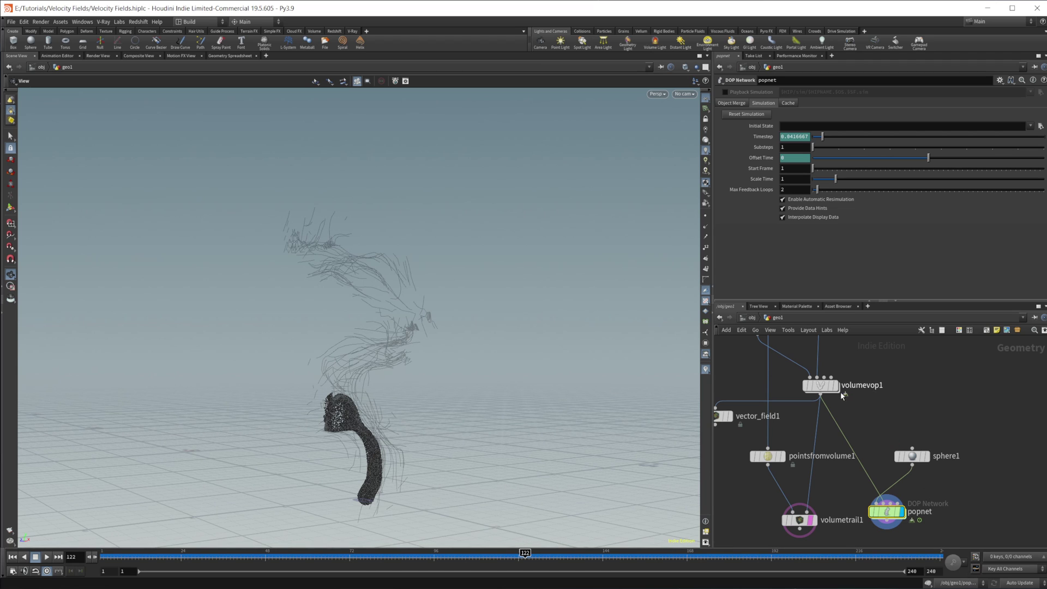
# Inside volumevop1, add a second Point Cloud Filter fed by the pcopen1 handle and set its Channel to curveu.
pyautogui.doubleClick(825, 387)
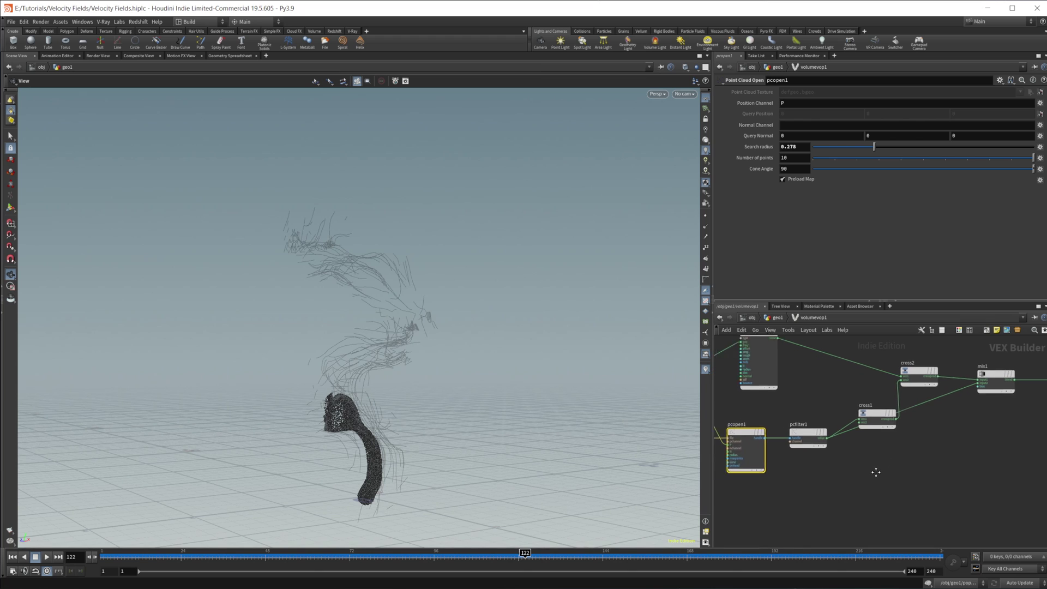
pyautogui.press('Tab')
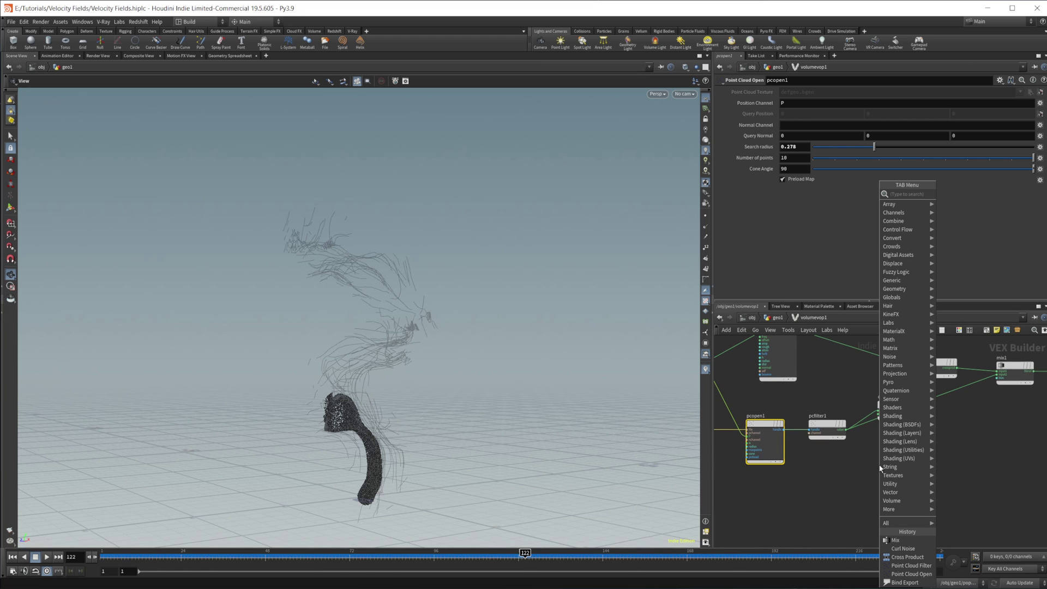
pyautogui.click(911, 565)
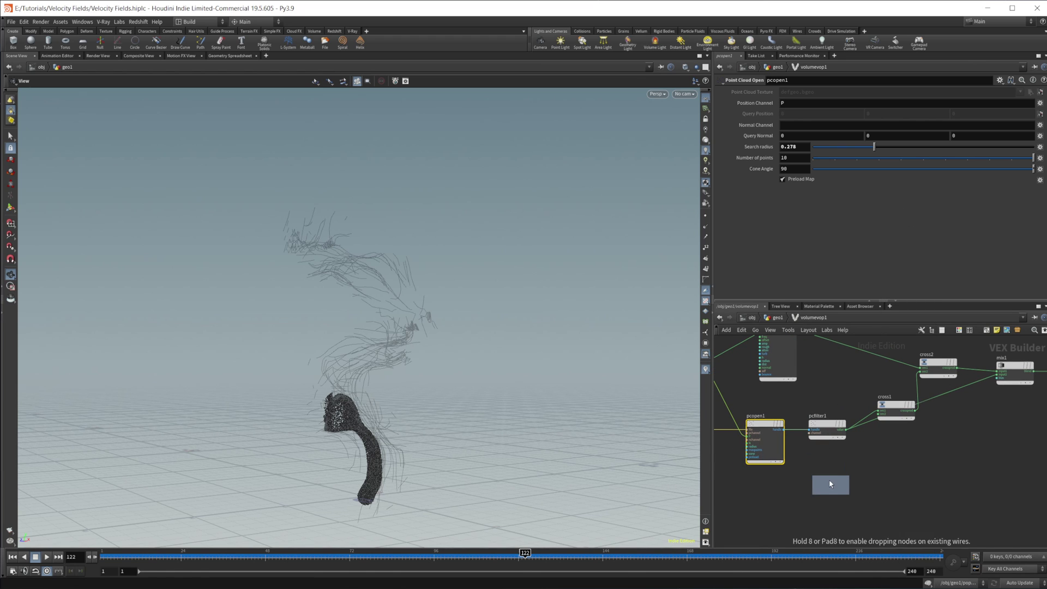
pyautogui.click(829, 480)
pyautogui.moveTo(788, 115); pyautogui.dragTo(738, 116)
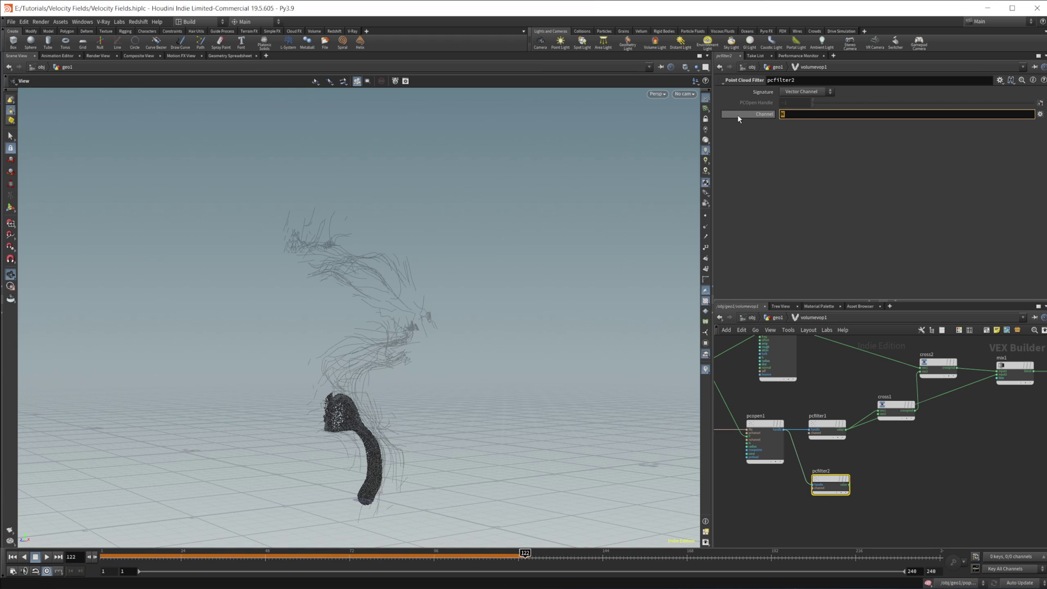
pyautogui.write('curveu')
pyautogui.press('Return')
# Add a Ramp Parameter node and connect the pcfilter2 value output to its input.
pyautogui.press('Tab')
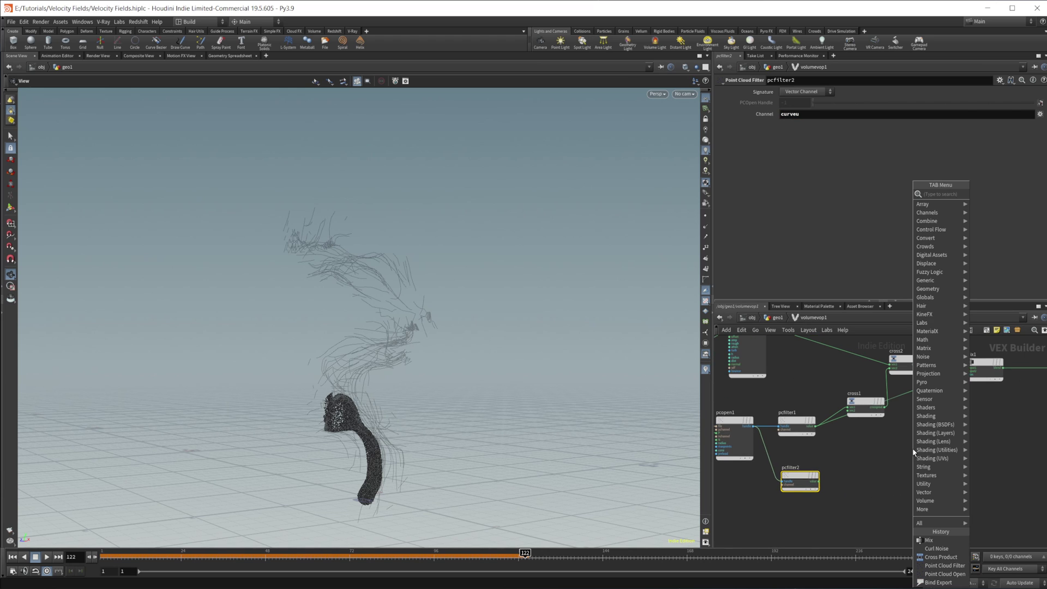
pyautogui.write('ramp')
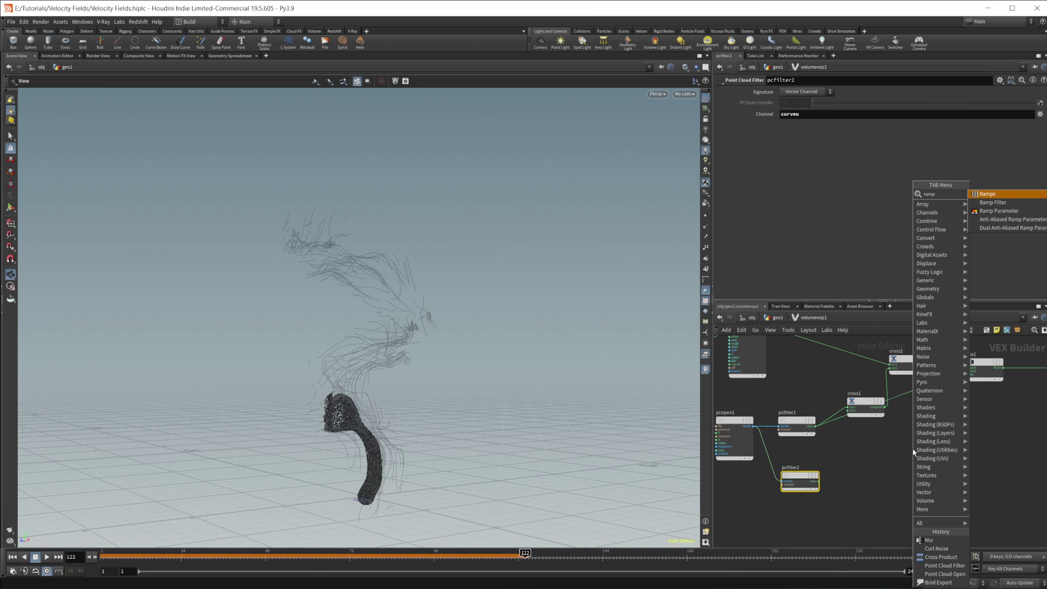
pyautogui.press('Down')
pyautogui.press('Down')
pyautogui.press('Down')
pyautogui.press('Up')
pyautogui.press('Return')
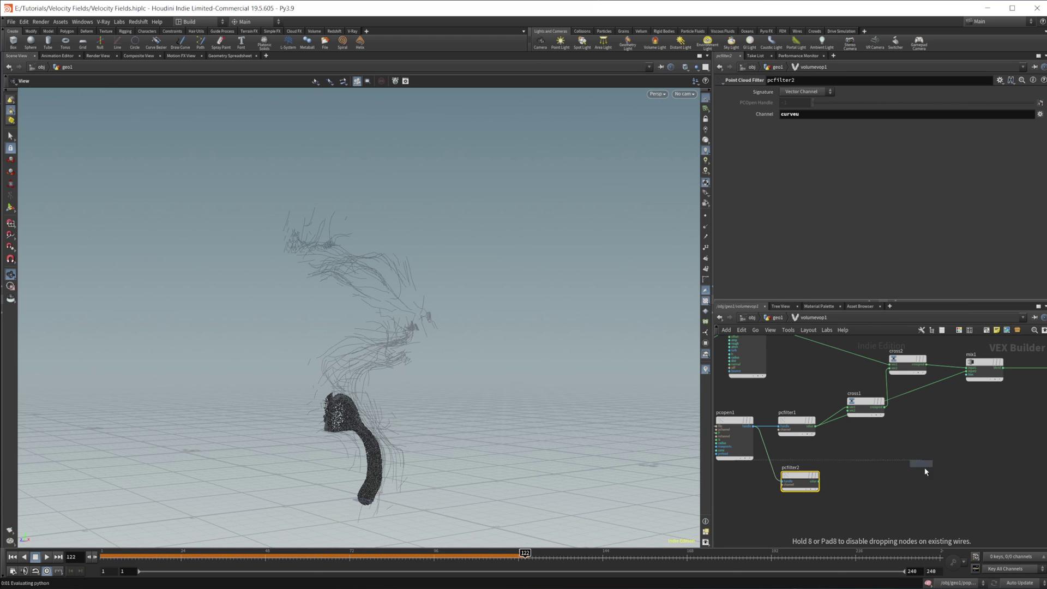
pyautogui.click(925, 472)
pyautogui.scroll(3, 873, 477)
pyautogui.click(793, 483)
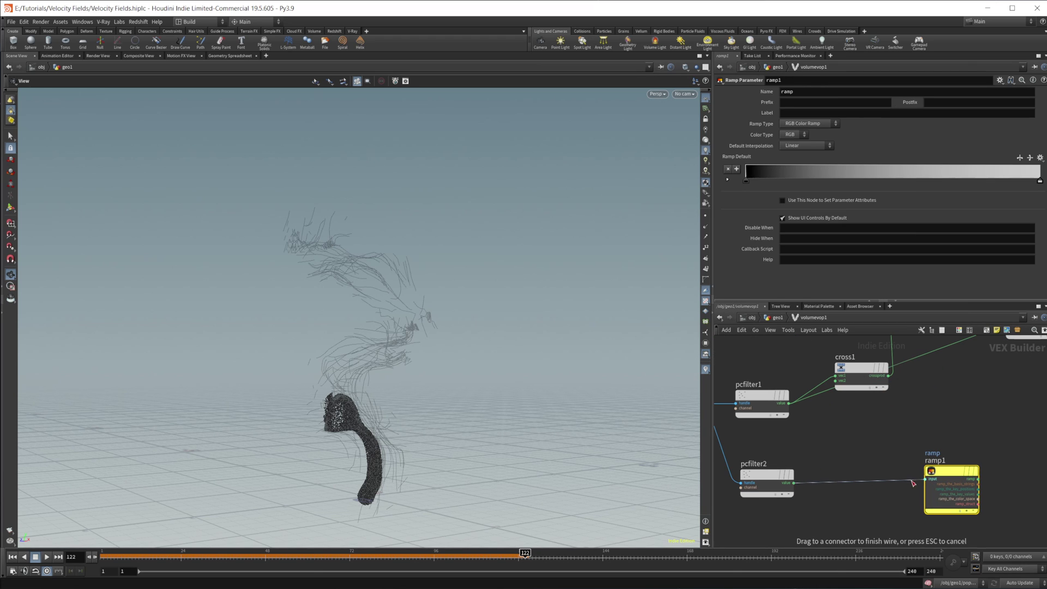
pyautogui.click(913, 483)
# Connect the Ramp Parameter's output to the Bias input of the Mix node.
pyautogui.moveTo(955, 436); pyautogui.dragTo(894, 457, button='middle')
pyautogui.moveTo(921, 489); pyautogui.dragTo(873, 503, button='middle')
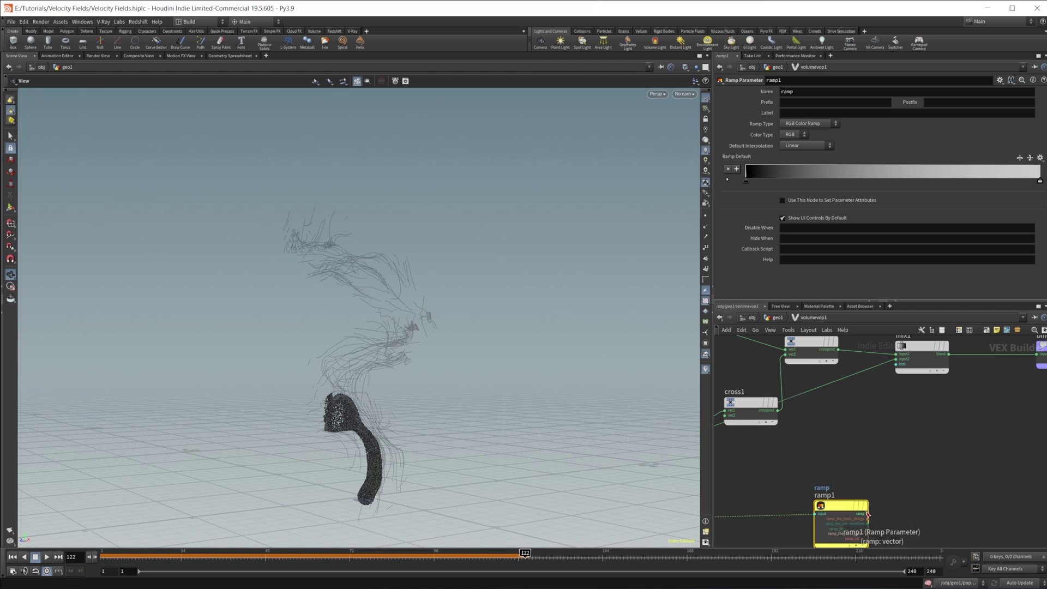
pyautogui.click(867, 514)
pyautogui.click(896, 364)
pyautogui.moveTo(935, 421); pyautogui.dragTo(886, 442, button='middle')
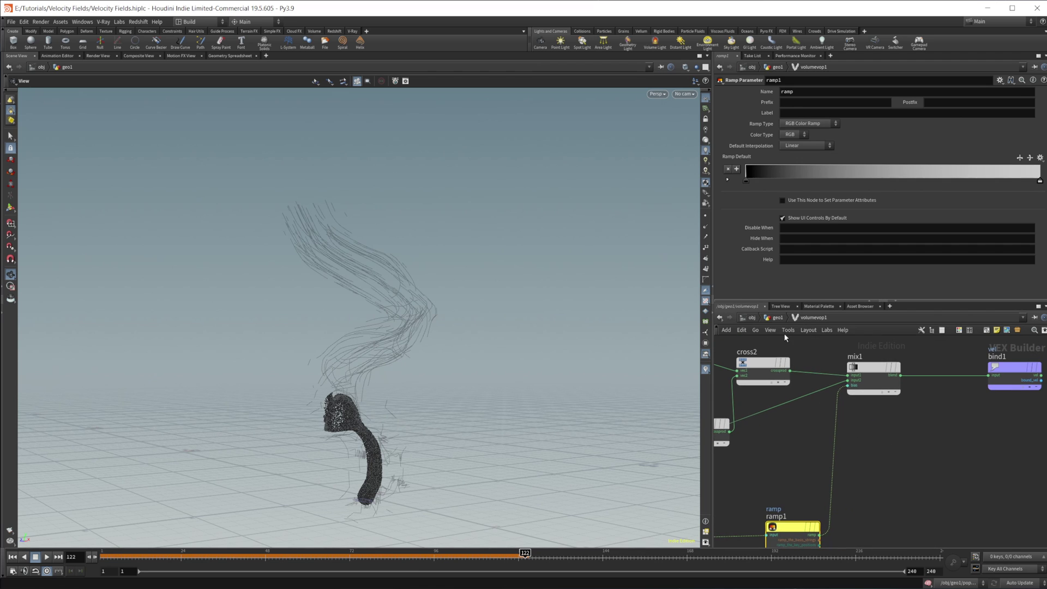
# Return to the geometry network, display volumetrail1, go back to frame 1 and view the trails from above.
pyautogui.press('u')
pyautogui.click(812, 520)
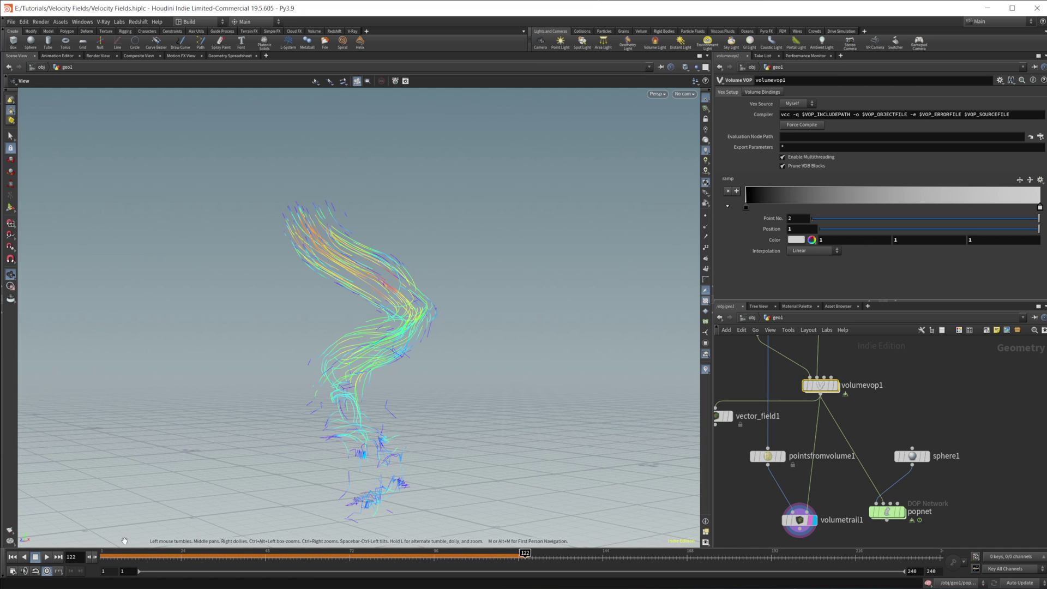
pyautogui.click(12, 558)
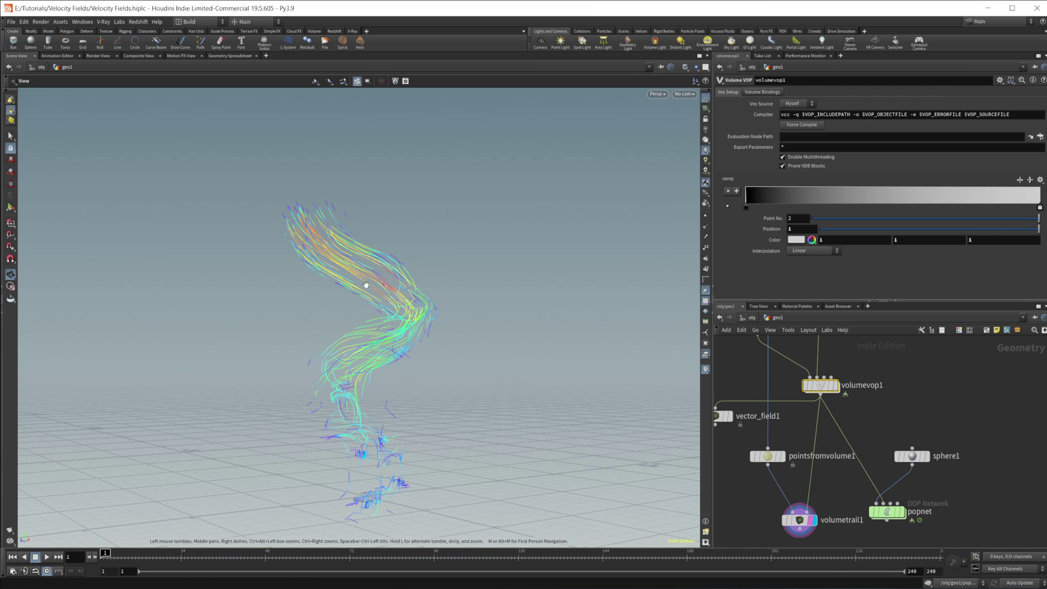
pyautogui.moveTo(366, 284); pyautogui.dragTo(305, 279)
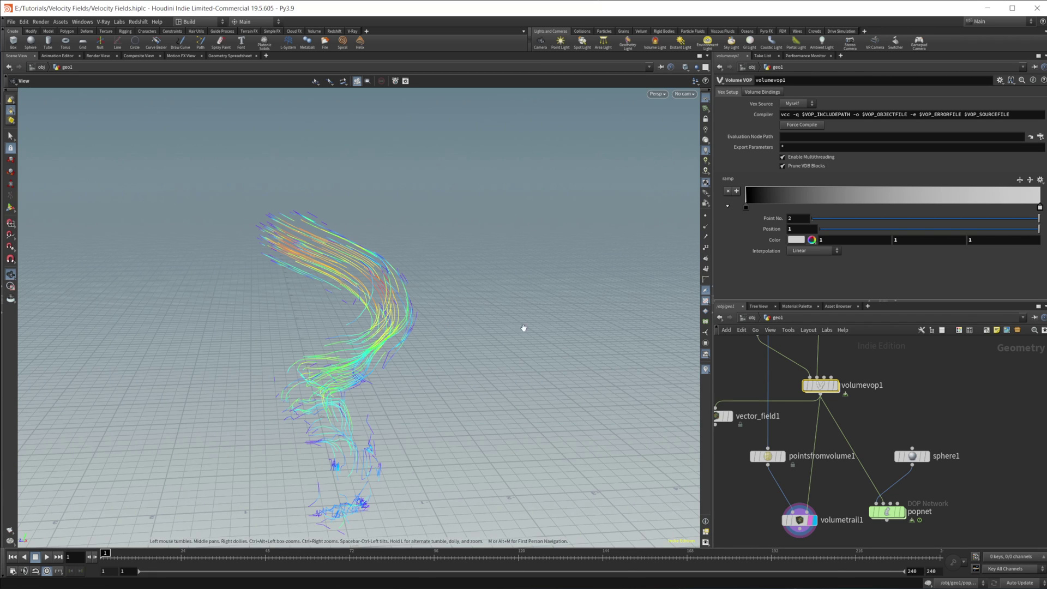
pyautogui.scroll(-3, 888, 400)
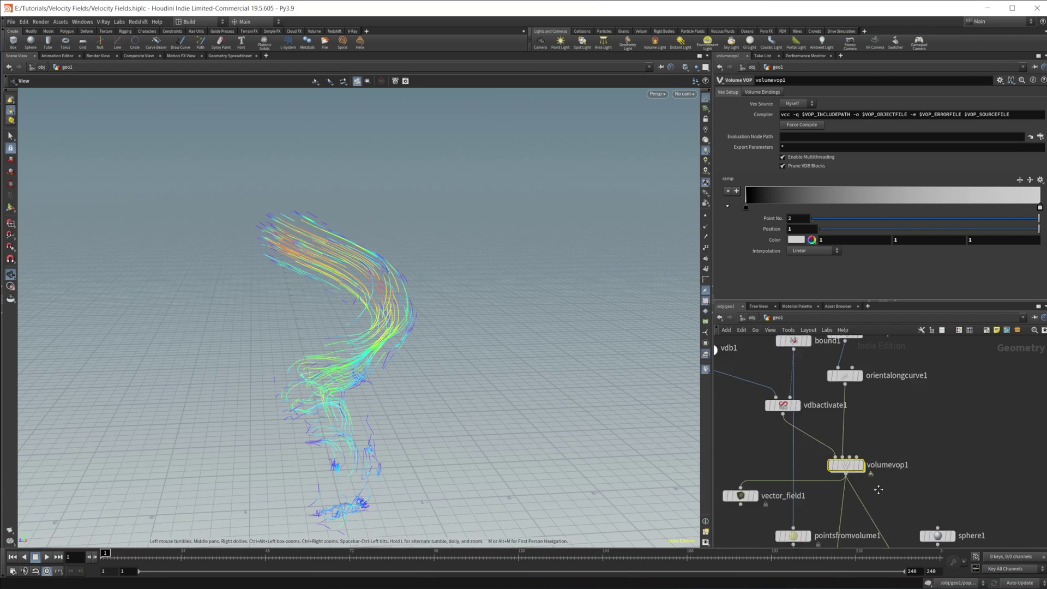
pyautogui.scroll(3, 873, 452)
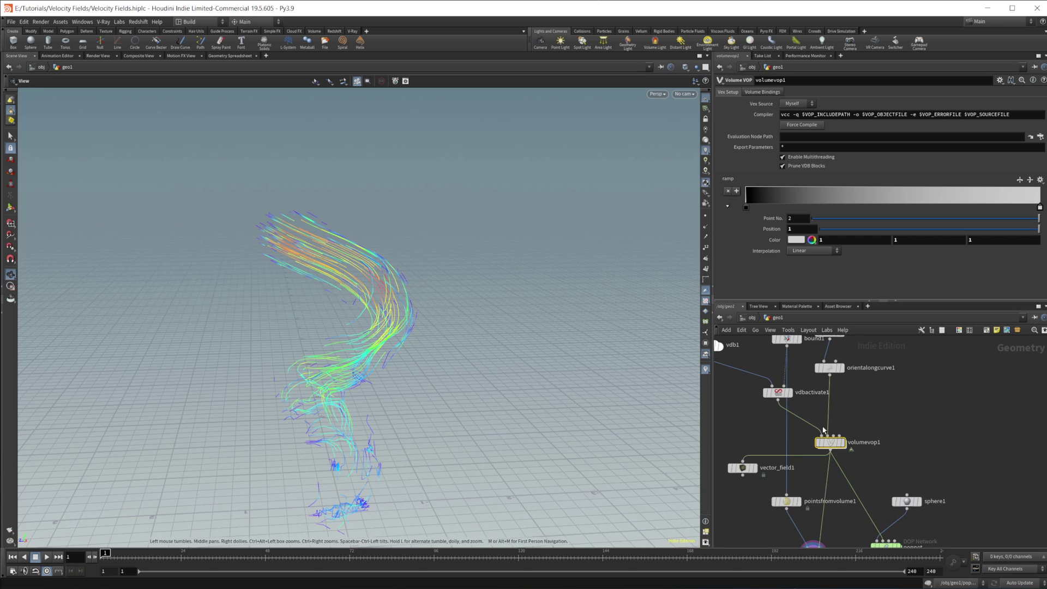
# Reshape the volumevop1 ramp to start white and fade to a second point coloured black at position about 0.499.
pyautogui.moveTo(746, 207)
pyautogui.mouseDown()
pyautogui.moveTo(830, 222)
pyautogui.moveTo(1004, 208)
pyautogui.moveTo(746, 207)
pyautogui.mouseUp()
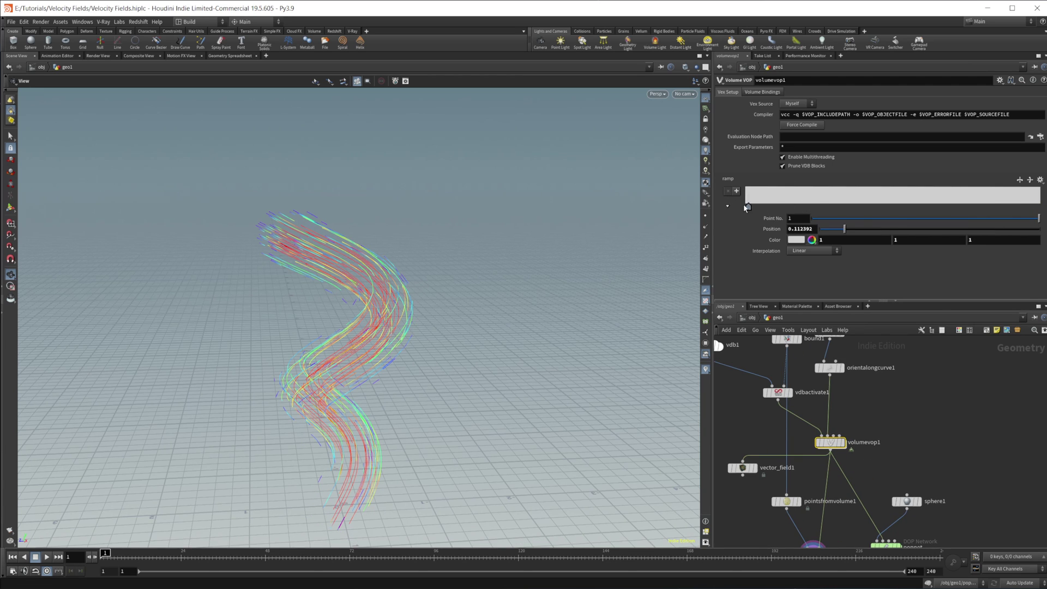
pyautogui.click(868, 204)
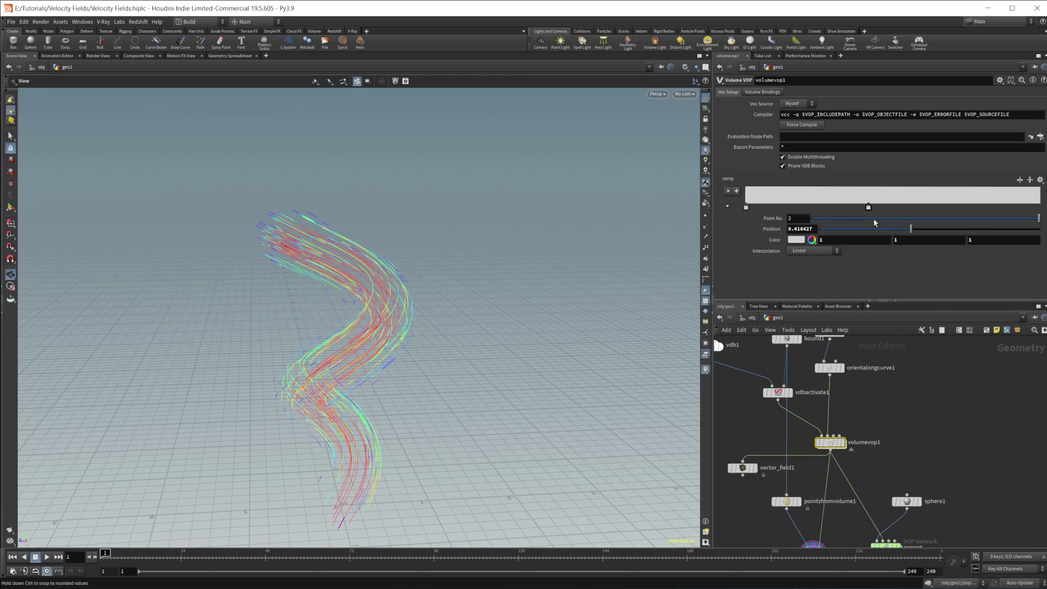
pyautogui.click(797, 239)
pyautogui.click(767, 223)
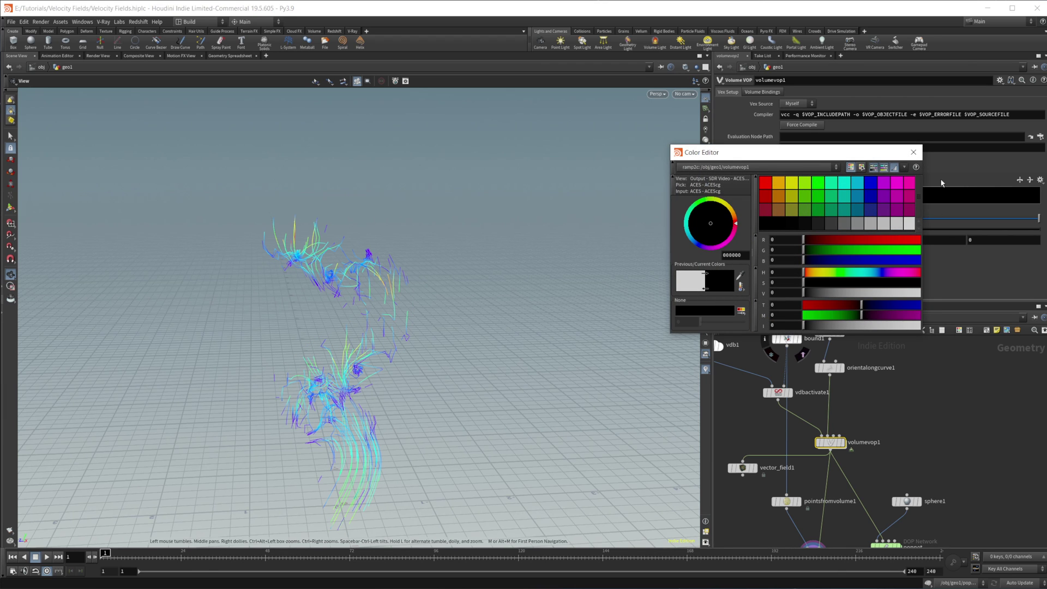
pyautogui.click(914, 152)
pyautogui.moveTo(869, 210)
pyautogui.mouseDown()
pyautogui.moveTo(837, 211)
pyautogui.moveTo(1017, 226)
pyautogui.moveTo(900, 208)
pyautogui.moveTo(1025, 205)
pyautogui.moveTo(807, 210)
pyautogui.moveTo(890, 210)
pyautogui.moveTo(880, 214)
pyautogui.mouseUp()
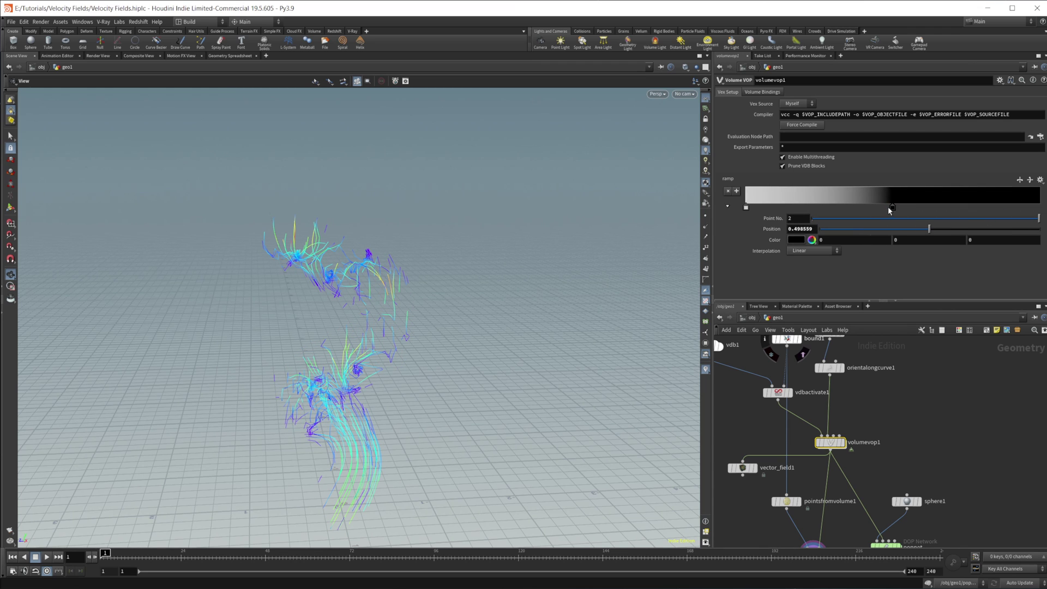
# Recolour the second point of the volumevop1 ramp to 0.5 grey and move it to position about 0.465.
pyautogui.click(798, 243)
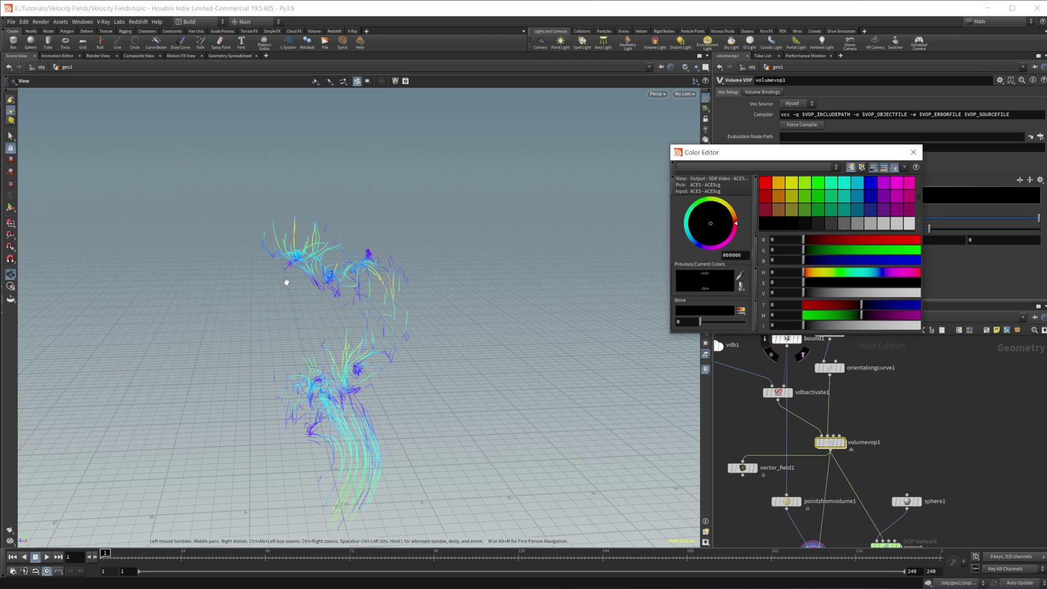
pyautogui.click(845, 224)
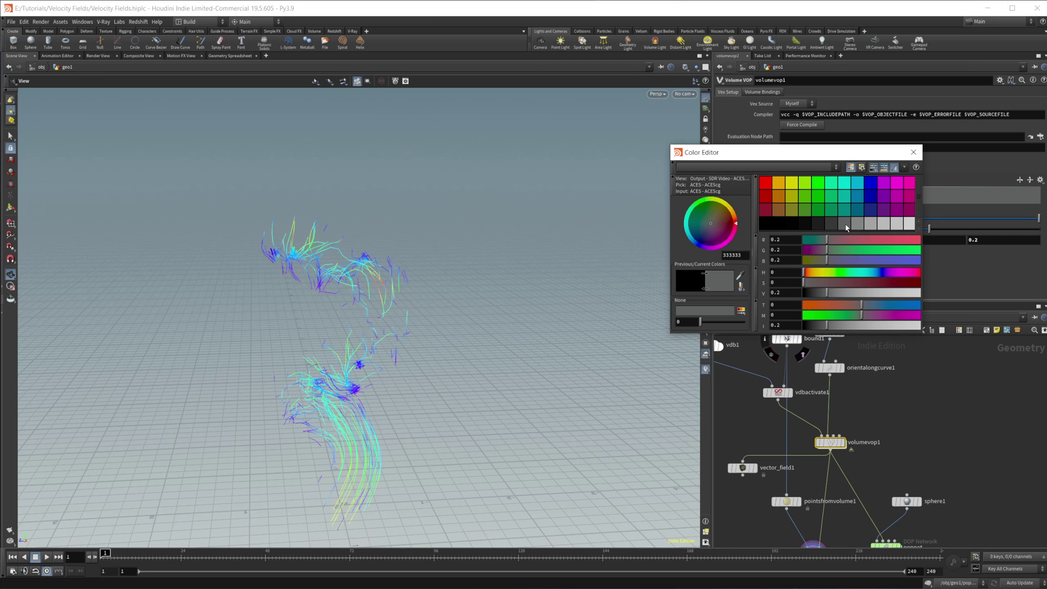
pyautogui.click(869, 225)
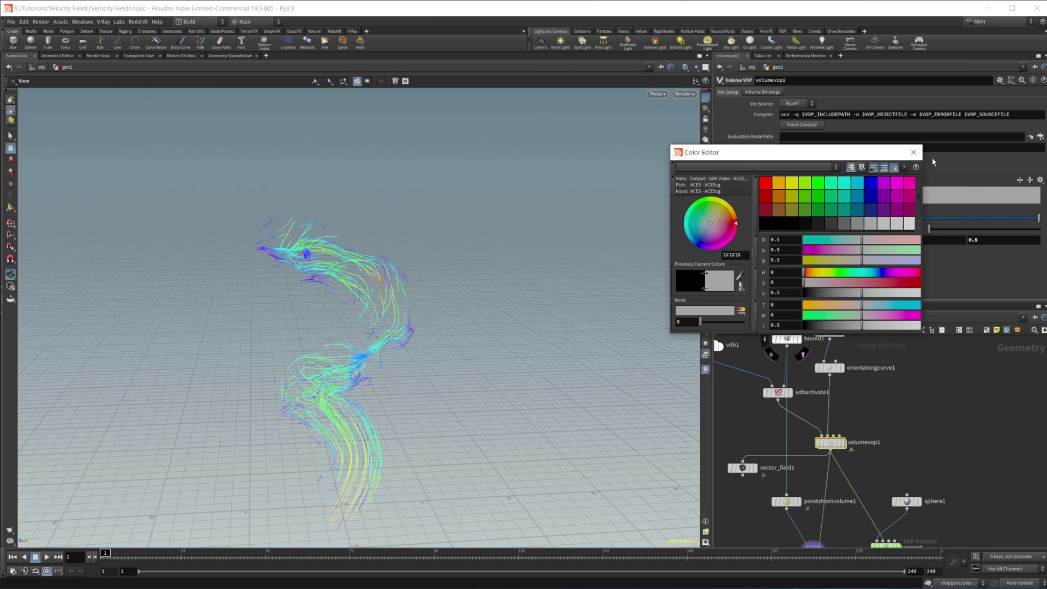
pyautogui.click(914, 152)
pyautogui.moveTo(892, 208); pyautogui.dragTo(883, 209)
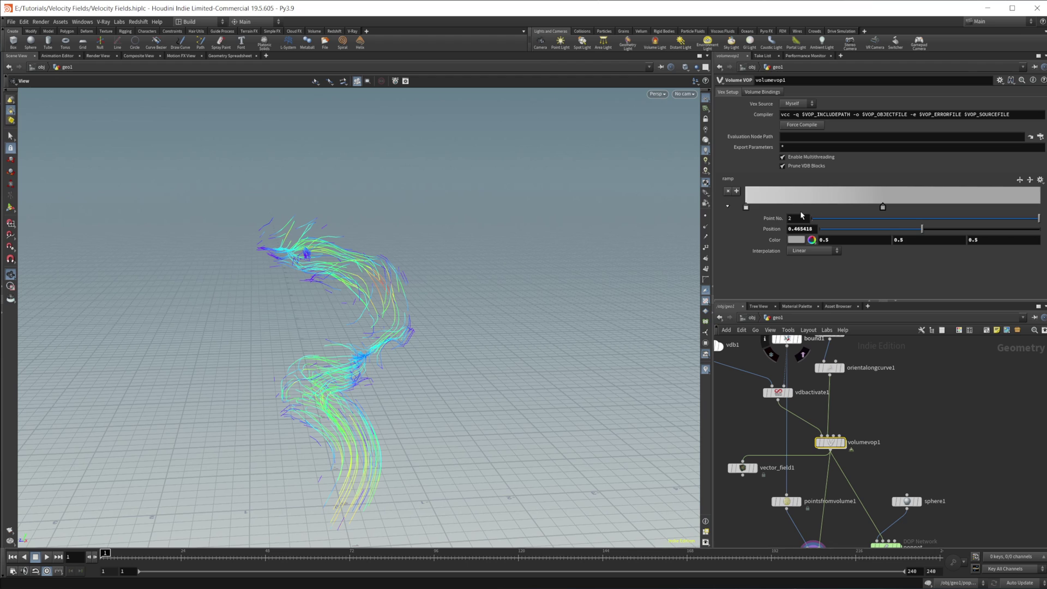
# Set the interpolation of the ramp's first point to B-Spline.
pyautogui.click(746, 208)
pyautogui.click(812, 250)
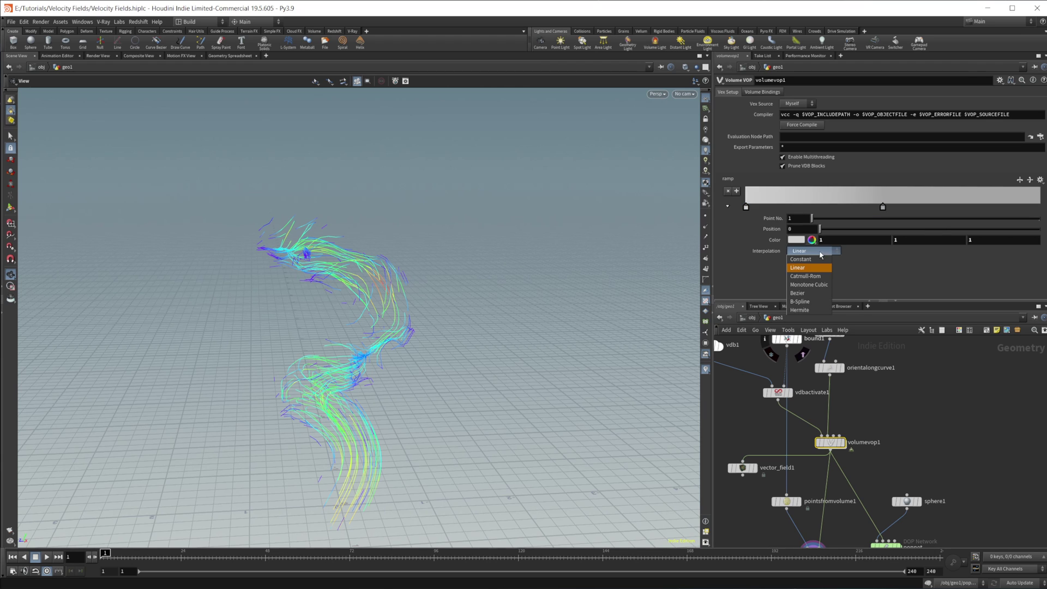
pyautogui.click(813, 301)
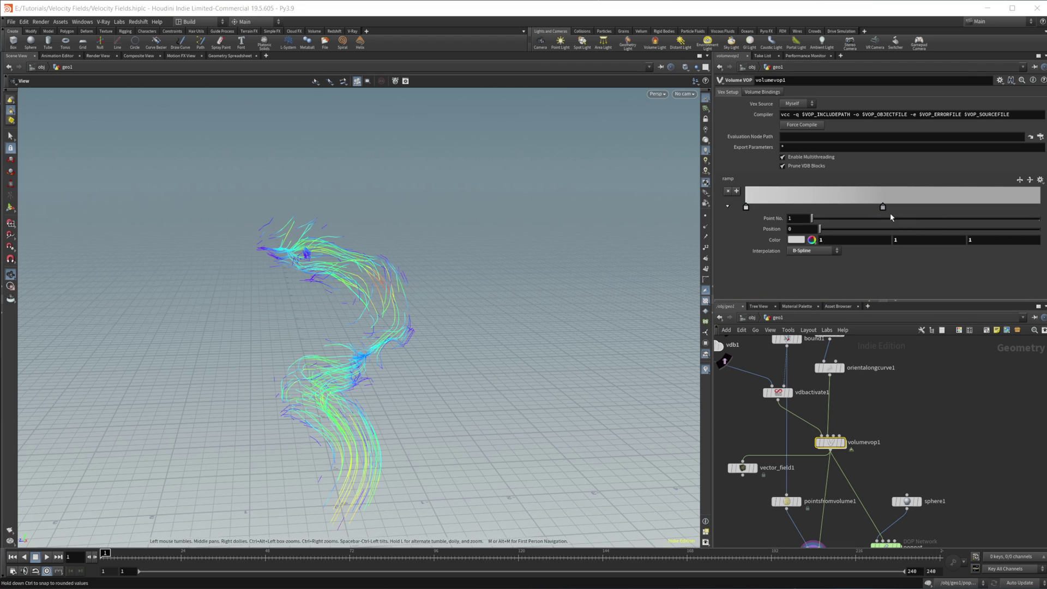
# Move the ramp's second point to position about 0.579 and set its colour to 0.6667 grey.
pyautogui.click(884, 208)
pyautogui.moveTo(883, 210); pyautogui.dragTo(919, 204)
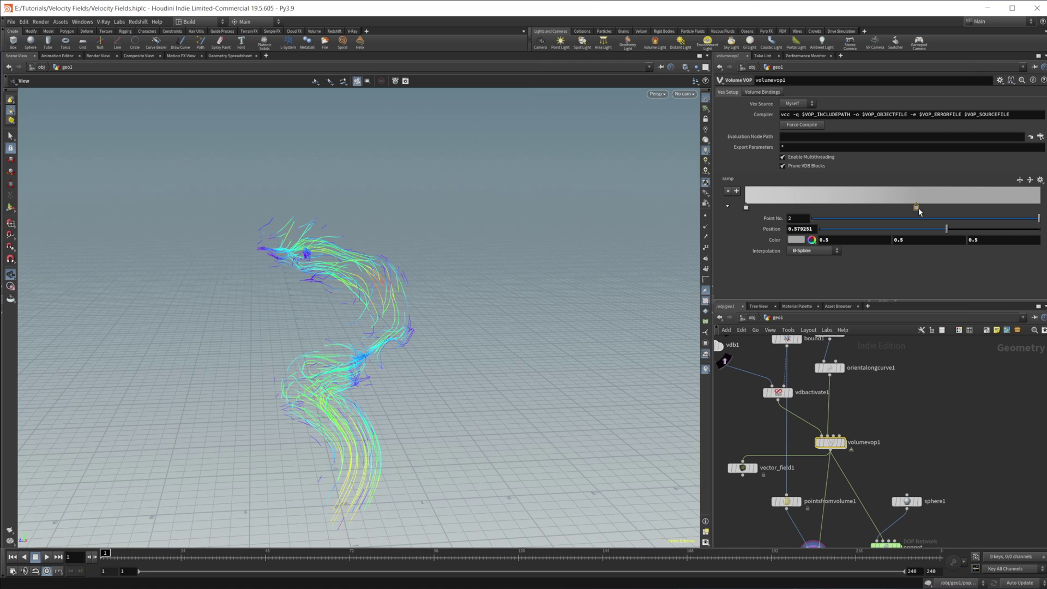
pyautogui.click(797, 240)
pyautogui.click(887, 227)
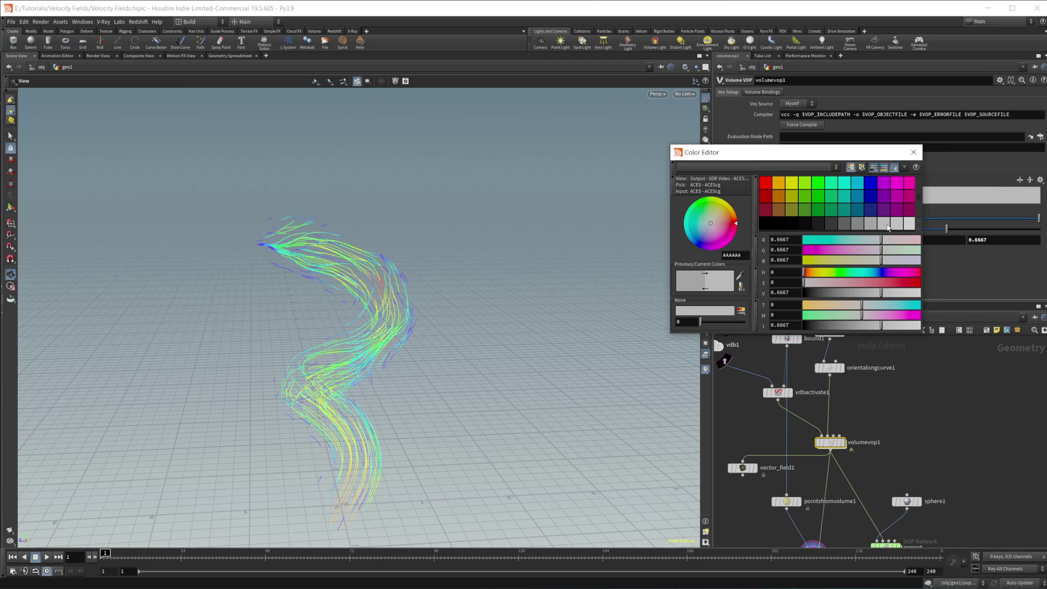
pyautogui.click(913, 152)
# Add a third ramp point at position about 0.834 and set its colour to 0.5 grey.
pyautogui.click(992, 207)
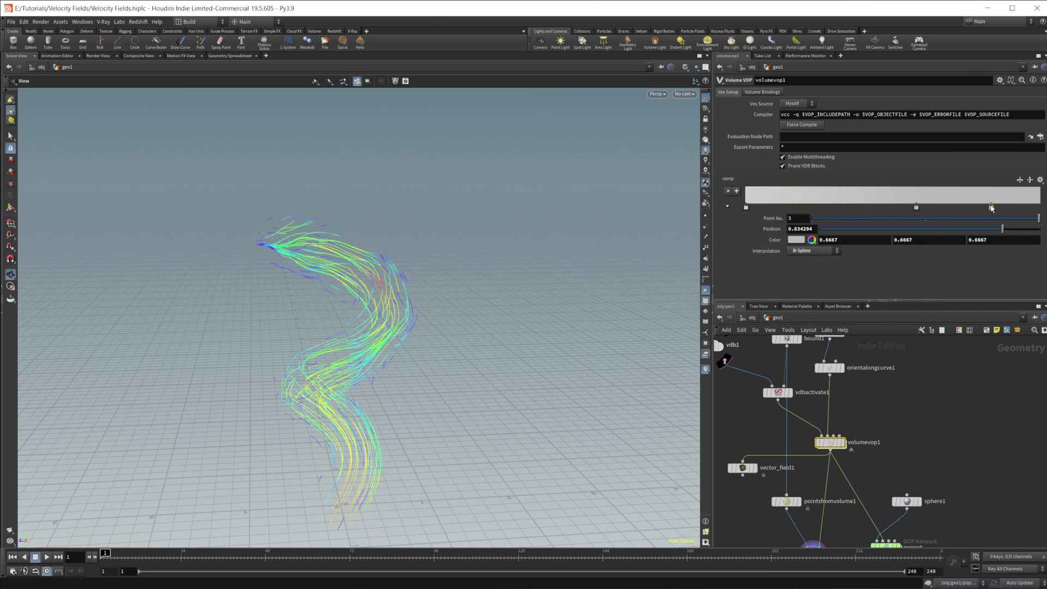
pyautogui.click(796, 240)
pyautogui.click(864, 227)
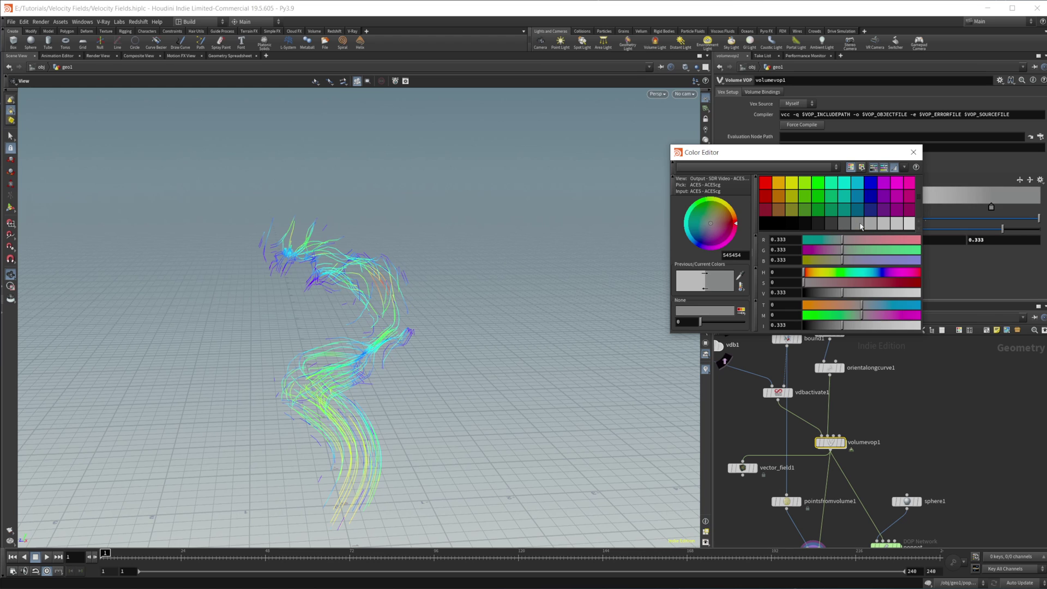
pyautogui.click(871, 226)
pyautogui.click(877, 225)
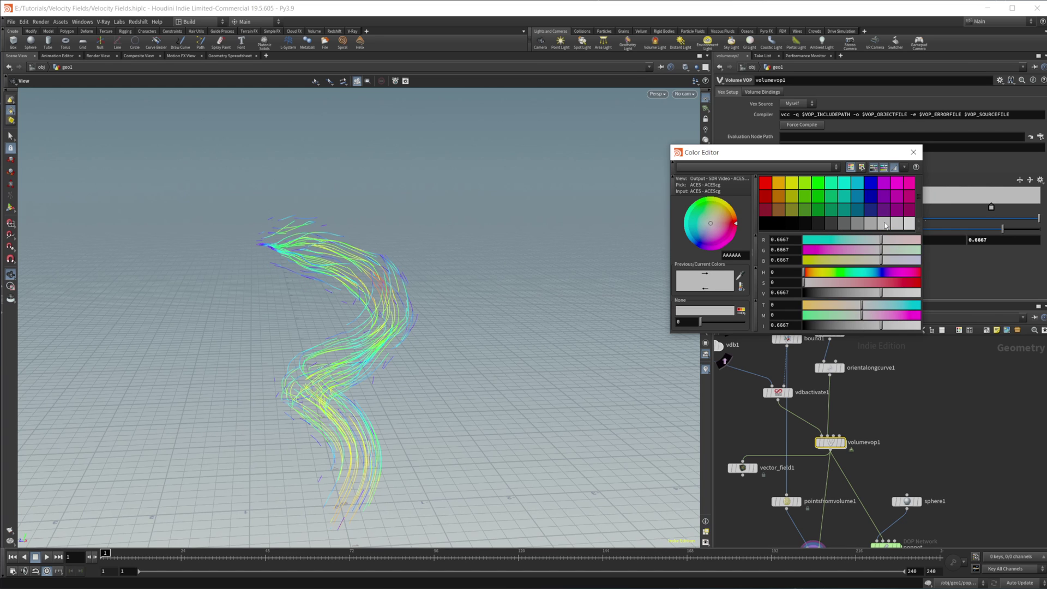
pyautogui.click(883, 221)
pyautogui.click(920, 156)
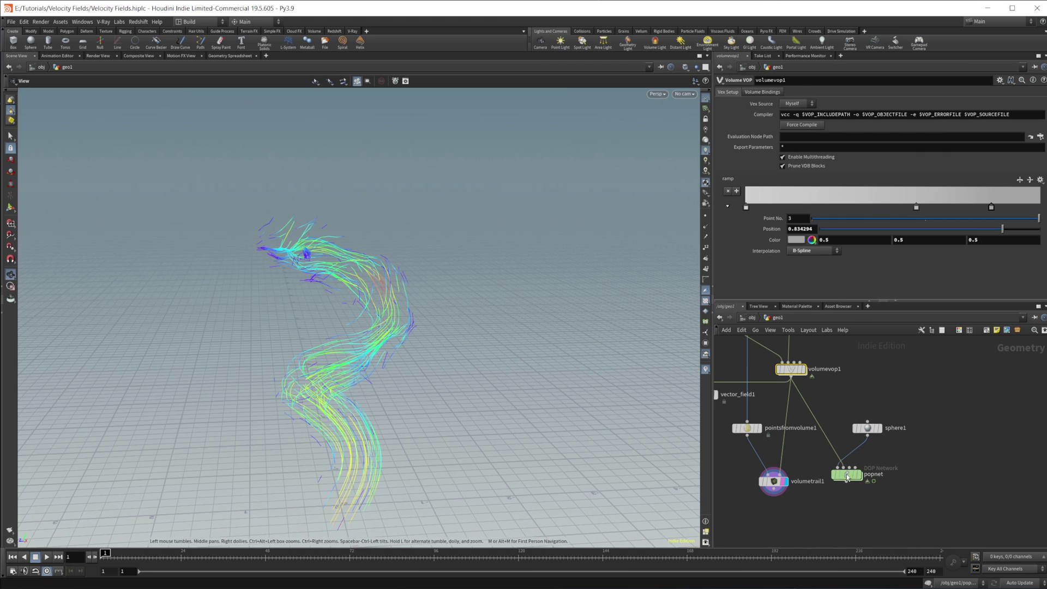
# Display popnet with volumetrail1 as a template, and play the particle simulation while viewing it from several angles.
pyautogui.click(843, 480)
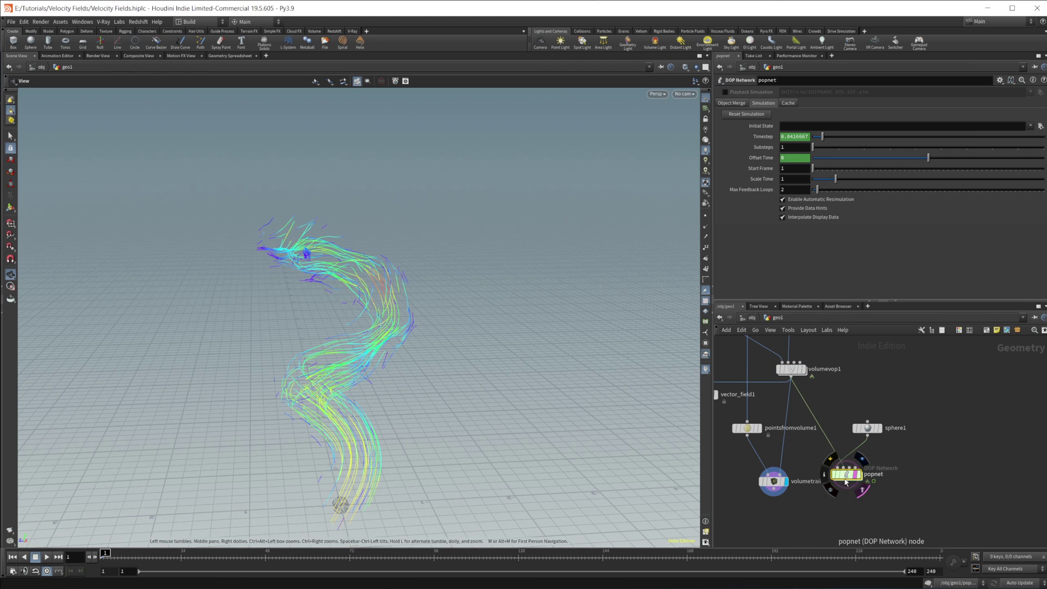
pyautogui.press('r')
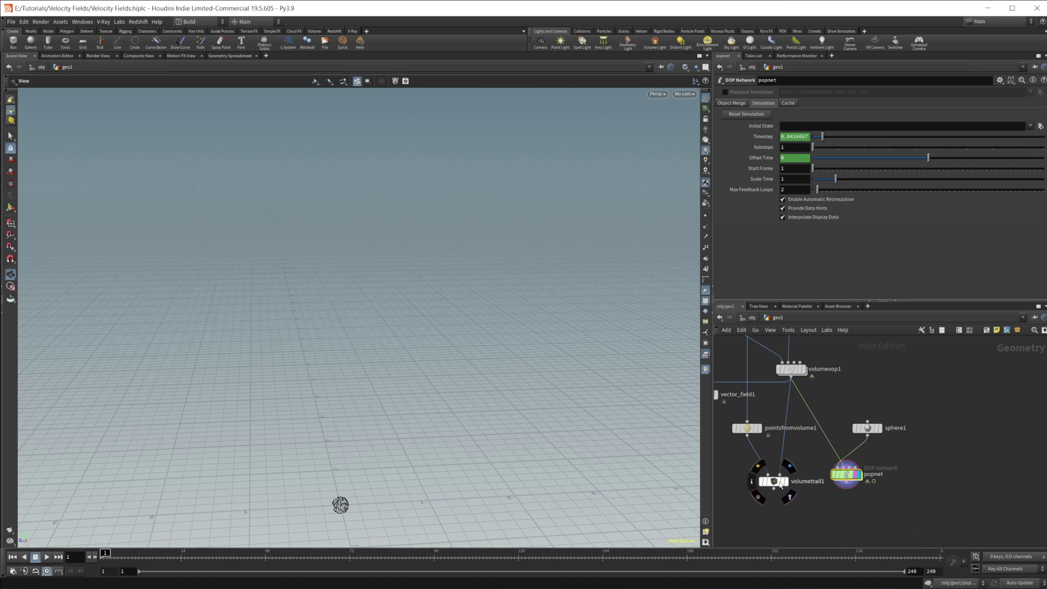
pyautogui.click(790, 497)
pyautogui.click(47, 557)
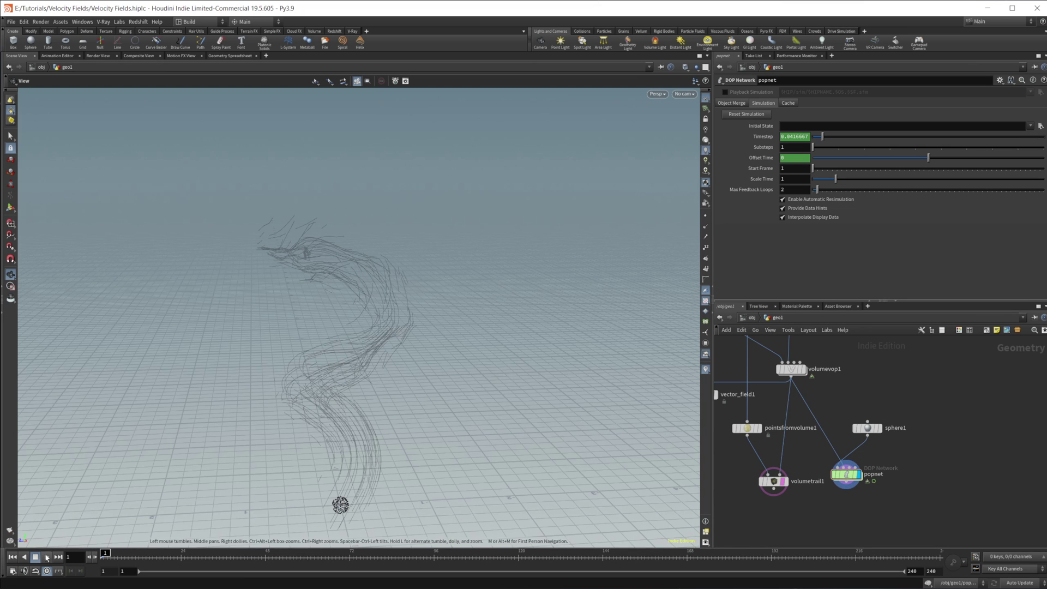
pyautogui.moveTo(347, 464); pyautogui.dragTo(334, 409)
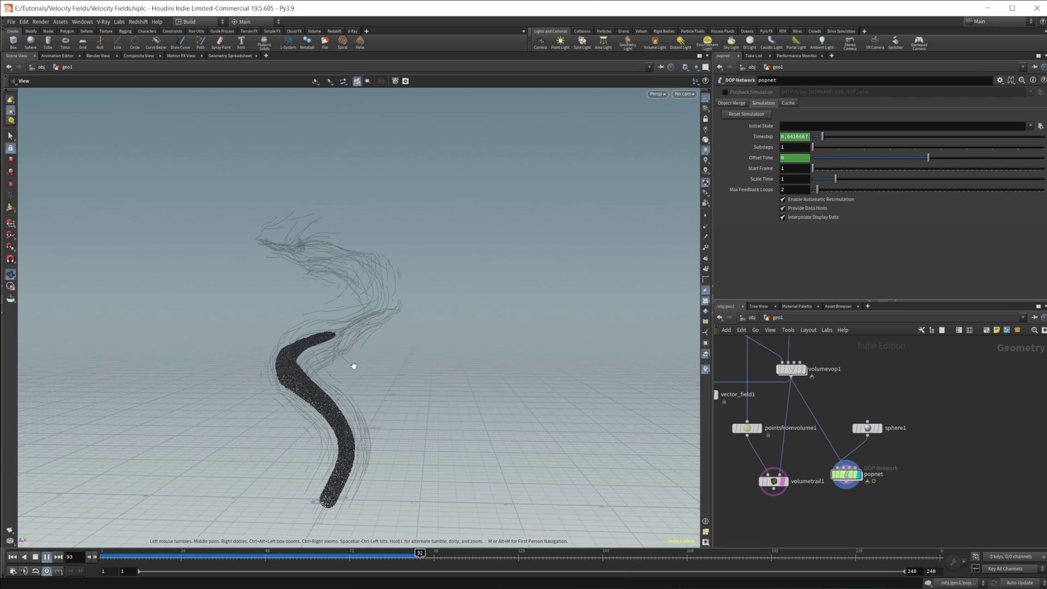
pyautogui.moveTo(347, 342); pyautogui.dragTo(306, 368)
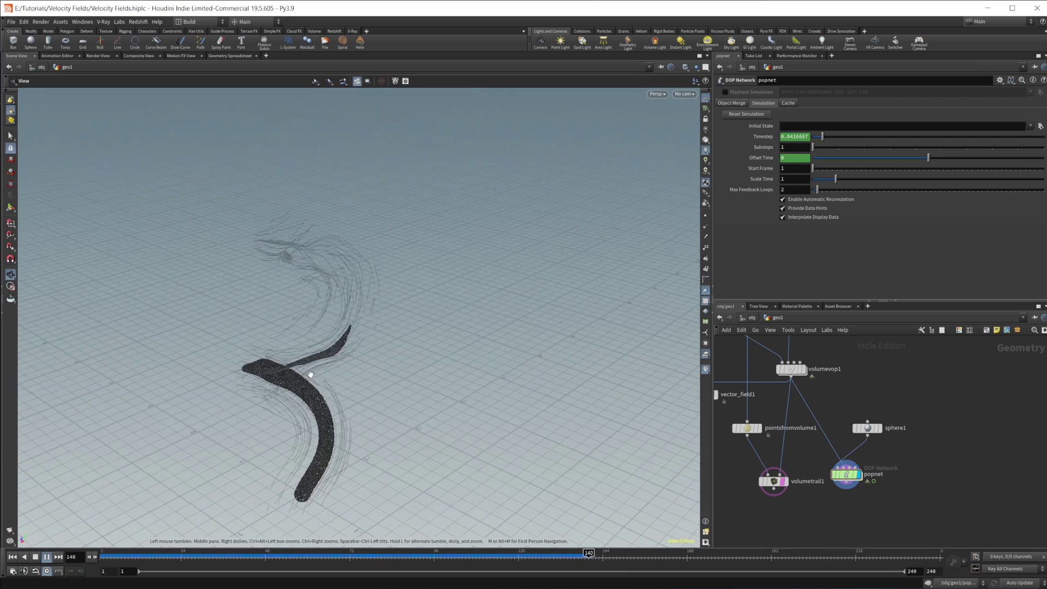
pyautogui.moveTo(355, 331); pyautogui.dragTo(273, 365)
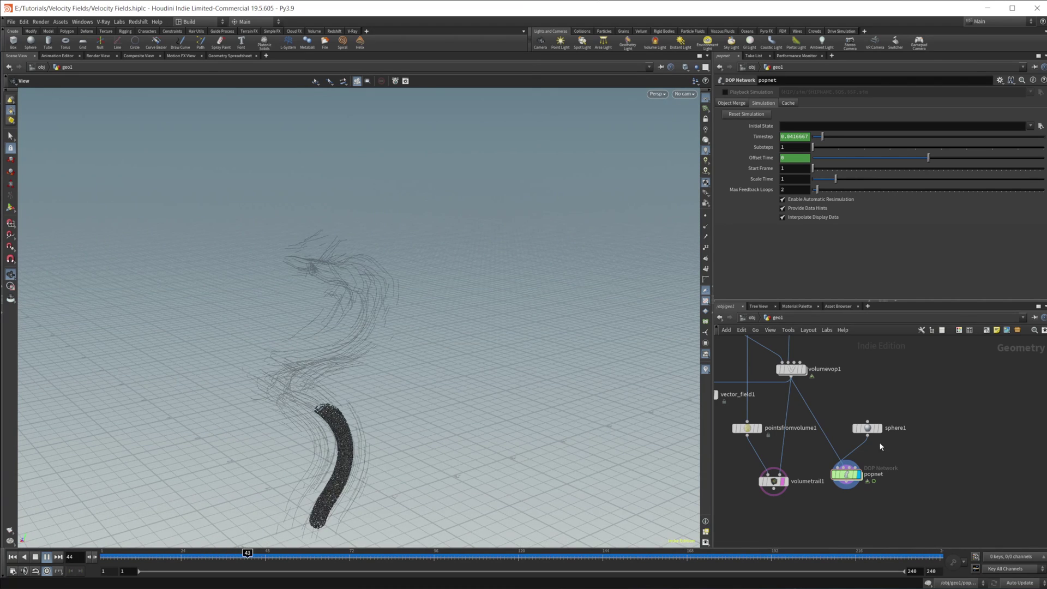
# Inside popnet, insert a POP Force node between source_first_input and popadvectbyvolumes1.
pyautogui.click(867, 428)
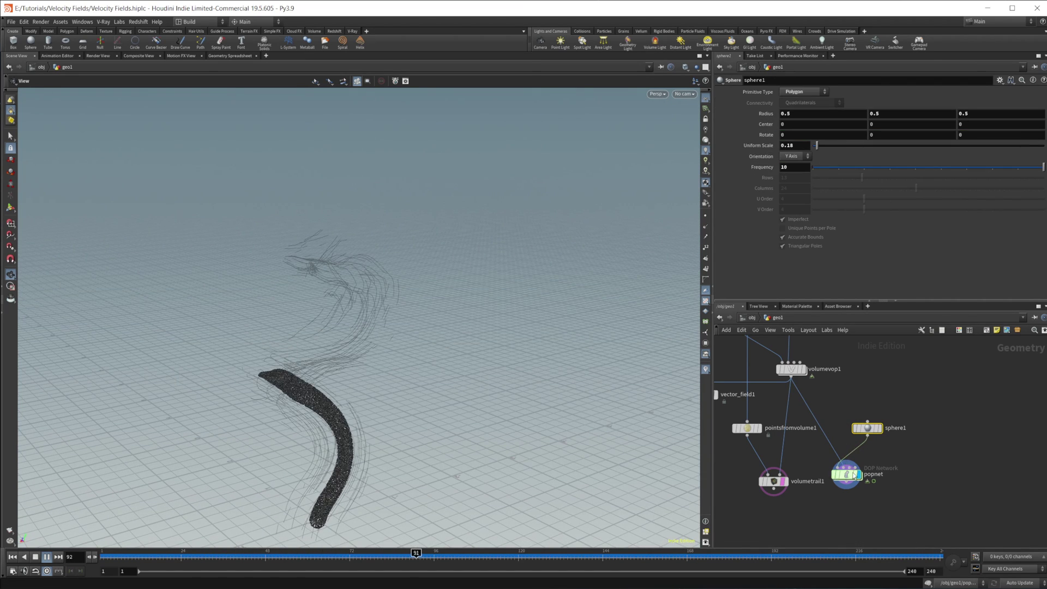
pyautogui.doubleClick(846, 474)
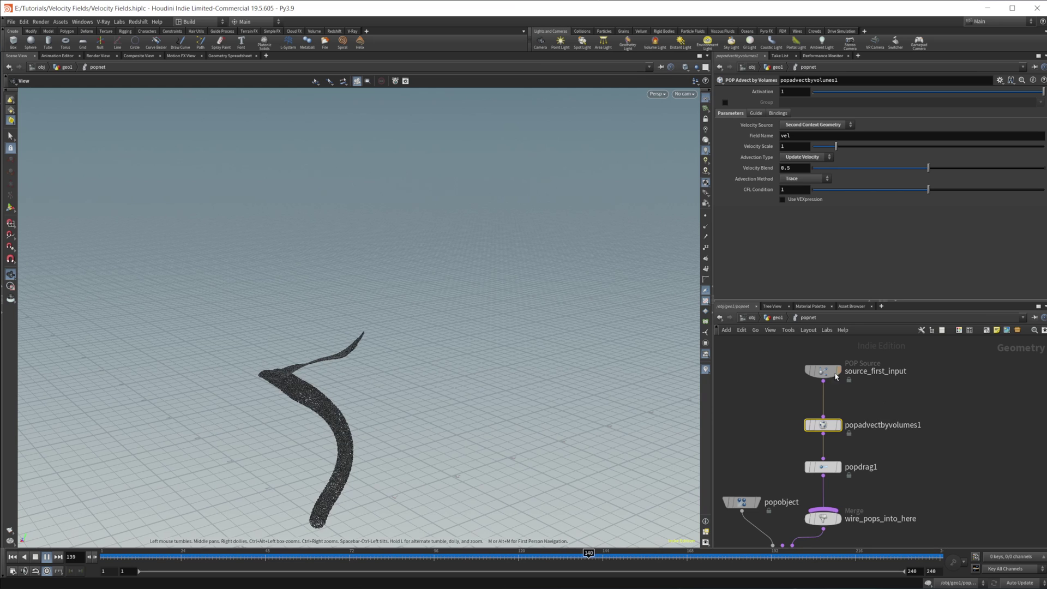
pyautogui.moveTo(875, 396); pyautogui.dragTo(910, 441, button='middle')
pyautogui.moveTo(858, 412); pyautogui.dragTo(858, 368)
pyautogui.press('Tab')
pyautogui.write('popfo')
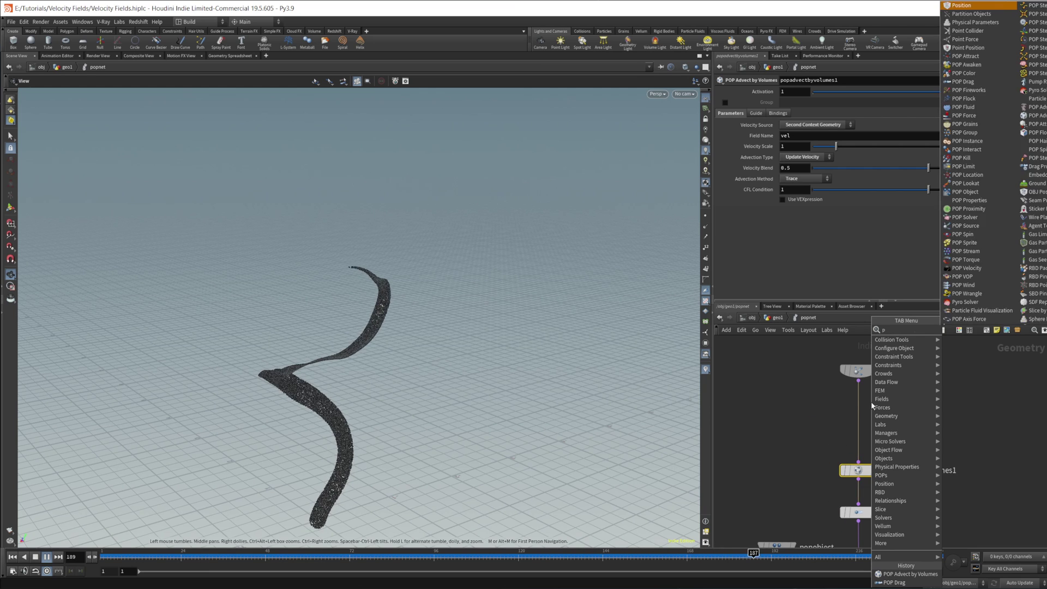
pyautogui.press('Return')
pyautogui.click(872, 405)
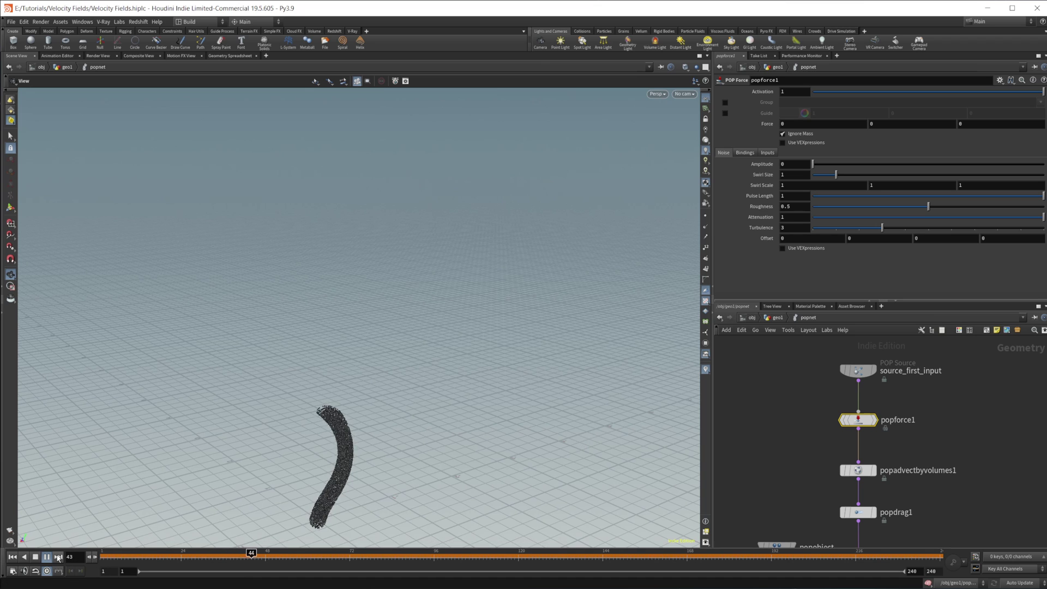
# Stop playback and set the POP Force noise Amplitude to about 1.08.
pyautogui.click(35, 557)
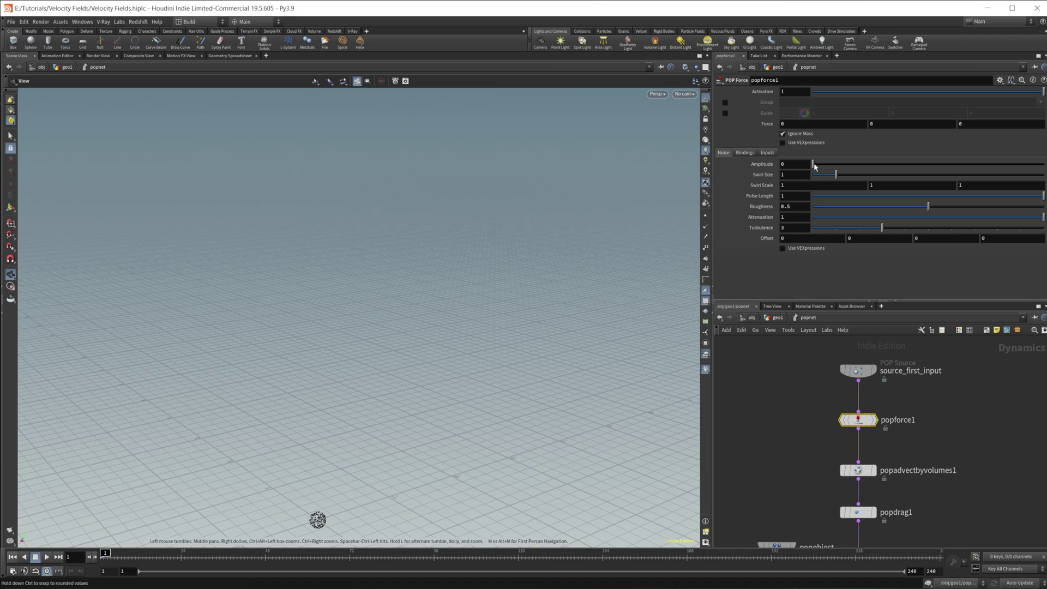
pyautogui.moveTo(813, 164); pyautogui.dragTo(822, 167)
pyautogui.moveTo(366, 493); pyautogui.dragTo(352, 389, button='middle')
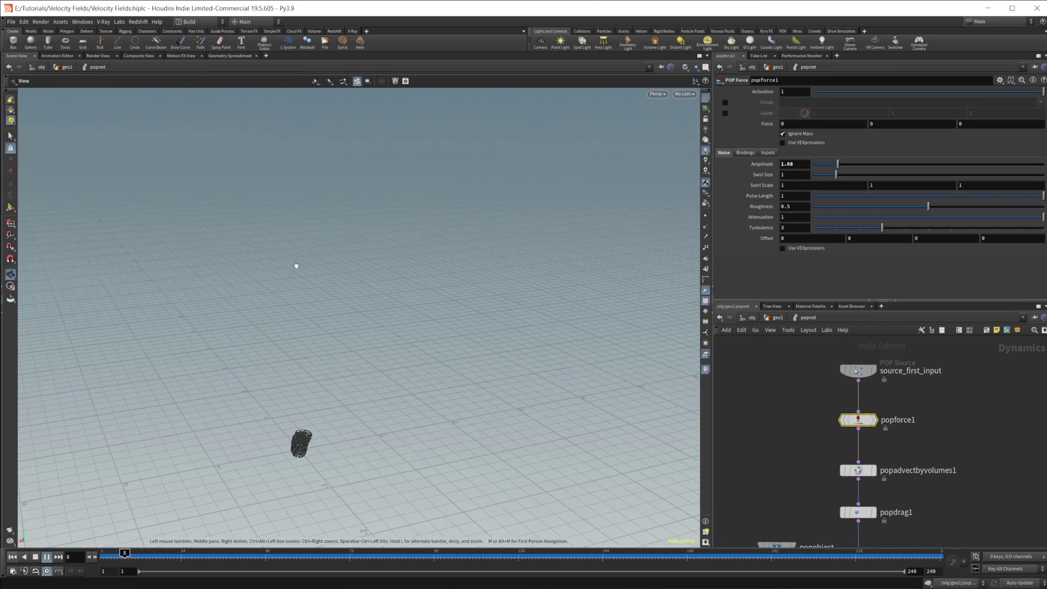
# Return to the geometry network and examine the playing particle simulation against the velocity trails from different angles.
pyautogui.press('u')
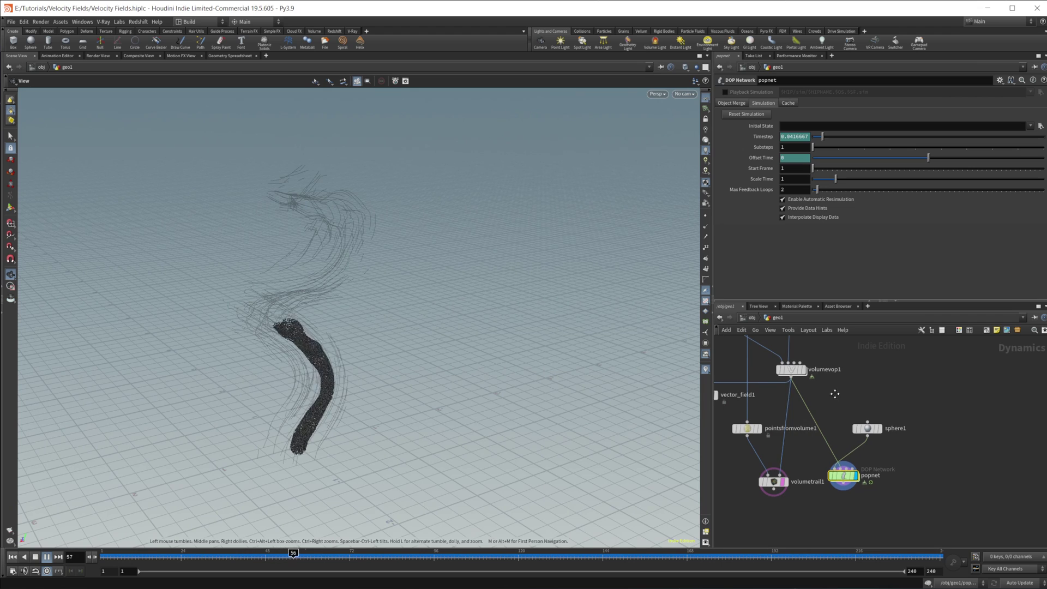
pyautogui.moveTo(835, 394); pyautogui.dragTo(838, 414, button='middle')
pyautogui.moveTo(276, 339); pyautogui.dragTo(306, 365)
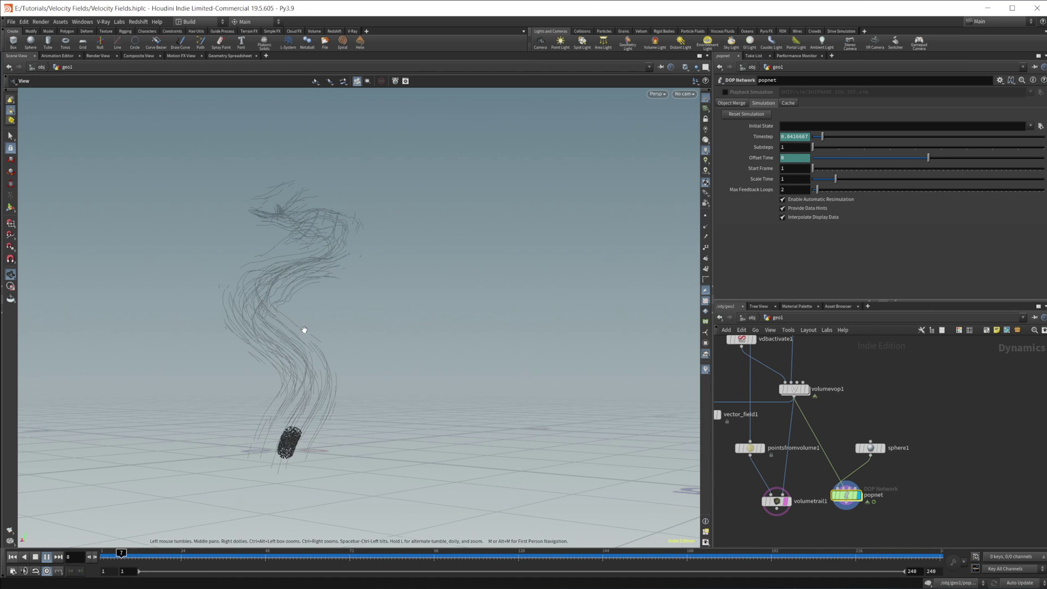
pyautogui.moveTo(309, 349); pyautogui.dragTo(287, 336)
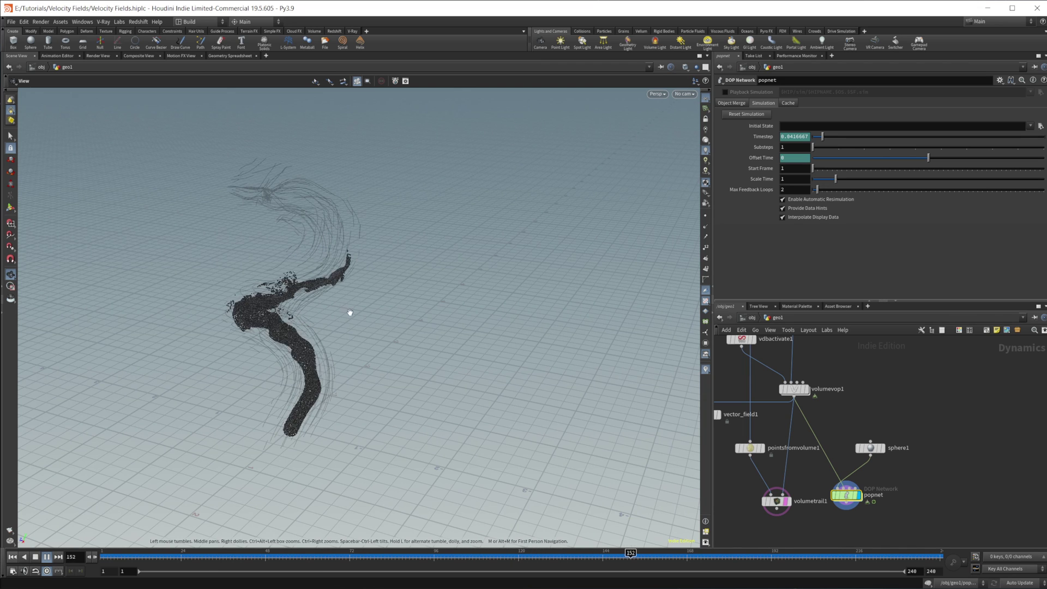
pyautogui.moveTo(331, 251); pyautogui.dragTo(305, 255)
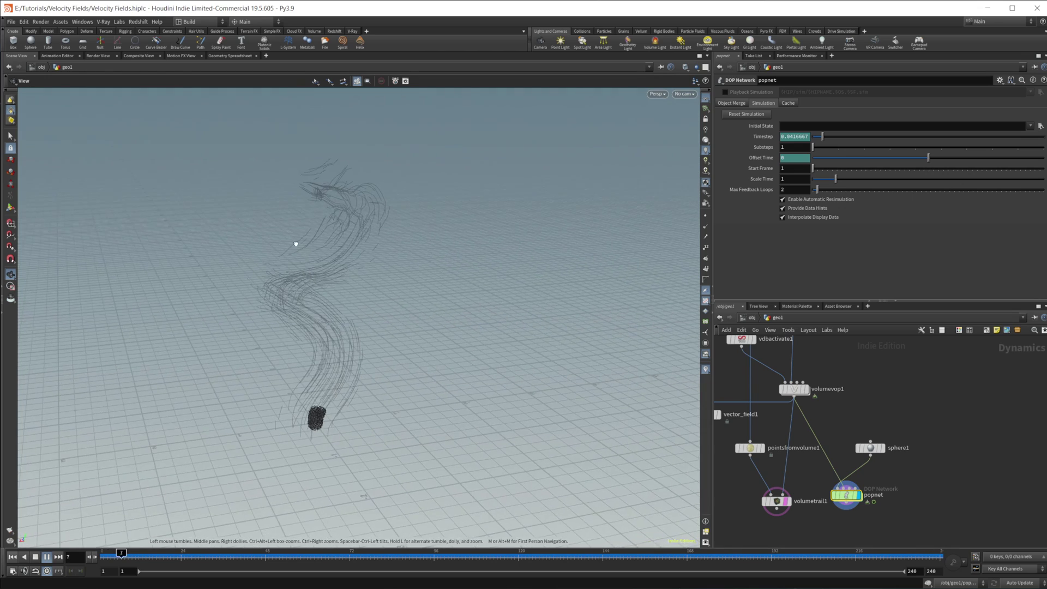
# Go to frame 191 and inspect the shape of the particle stream from several sides.
pyautogui.click(764, 555)
pyautogui.moveTo(763, 557); pyautogui.dragTo(767, 557)
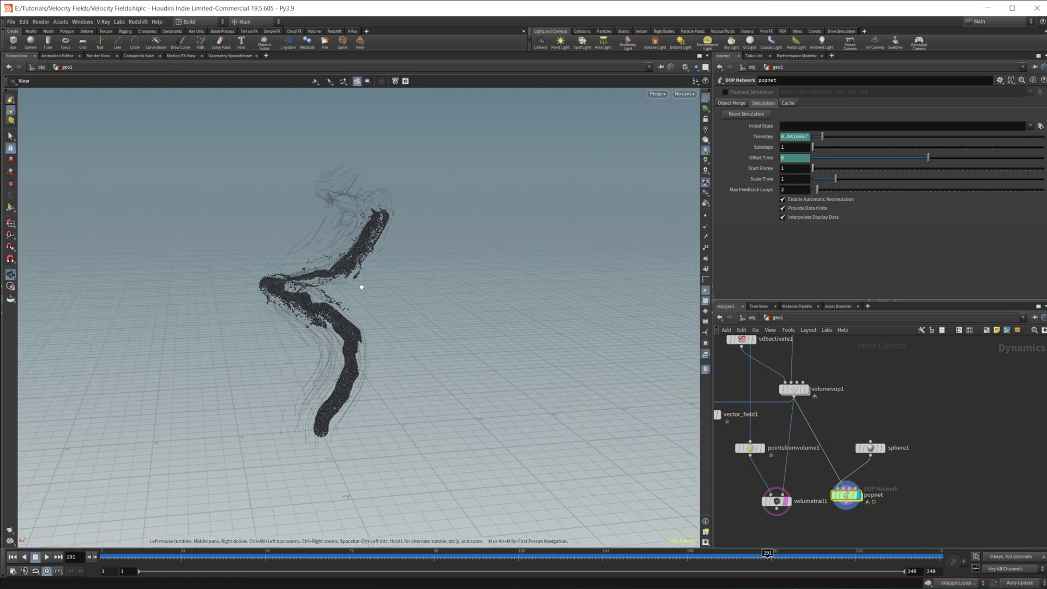
pyautogui.moveTo(361, 285); pyautogui.dragTo(465, 301)
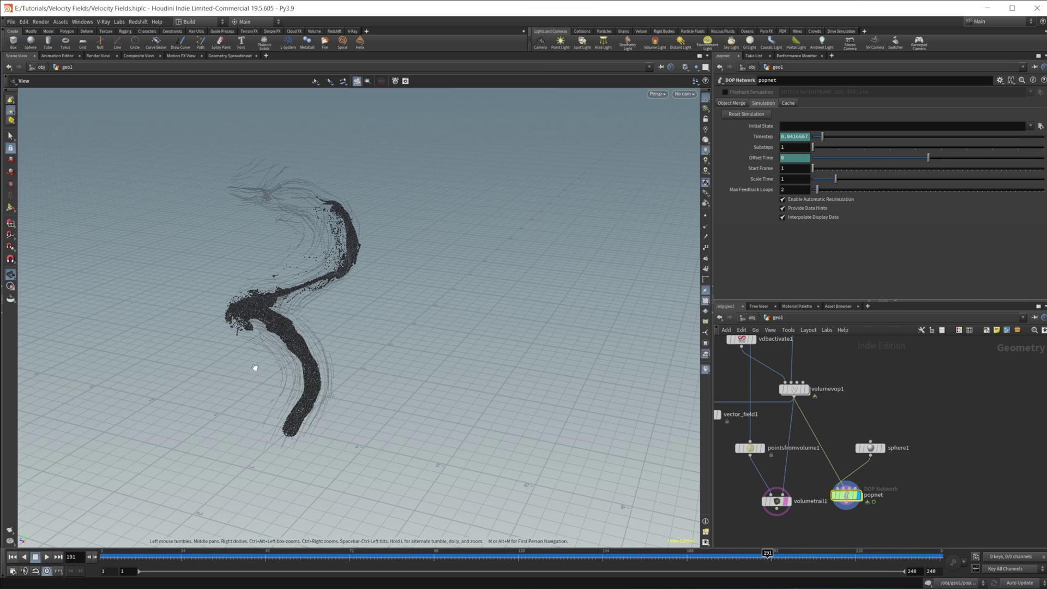
pyautogui.moveTo(304, 326); pyautogui.dragTo(367, 283)
# Review the node network inside volumevop1, then return to the geometry network and look over the whole setup.
pyautogui.doubleClick(794, 389)
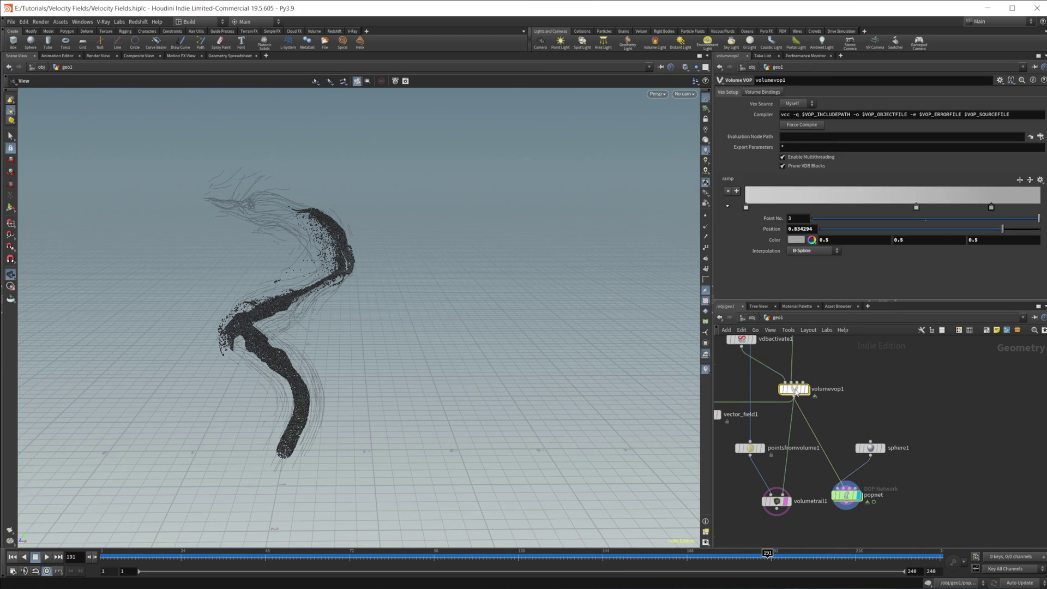
pyautogui.press('h')
pyautogui.scroll(5, 873, 421)
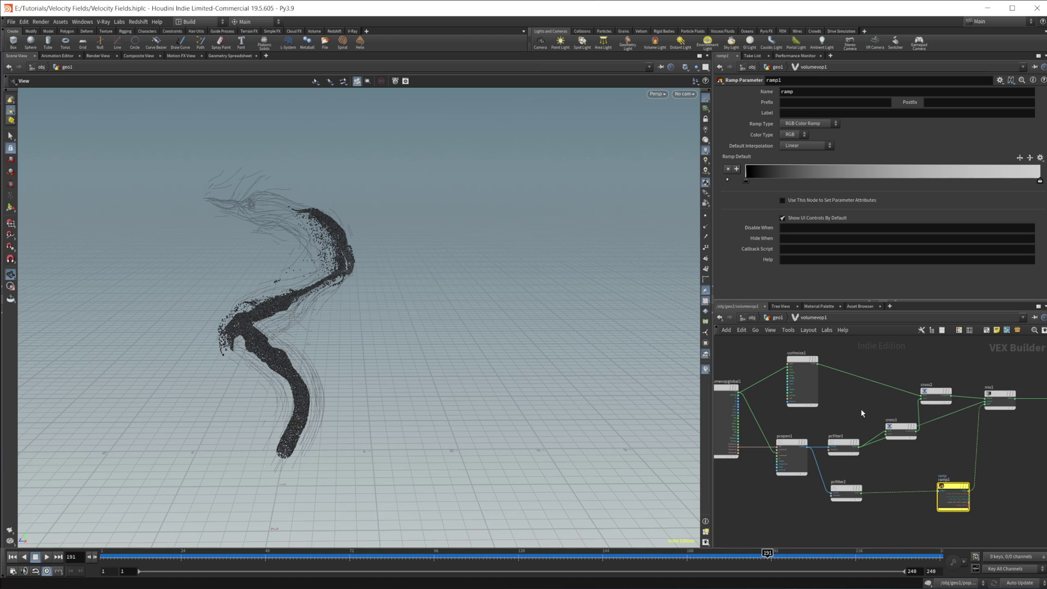
pyautogui.moveTo(861, 412); pyautogui.dragTo(828, 408, button='middle')
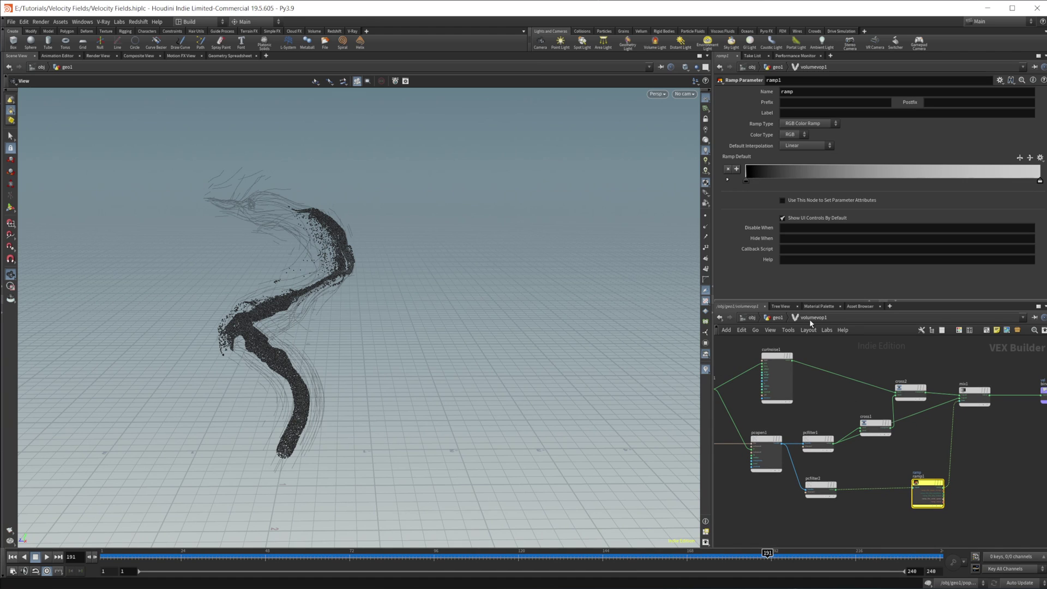
pyautogui.click(777, 318)
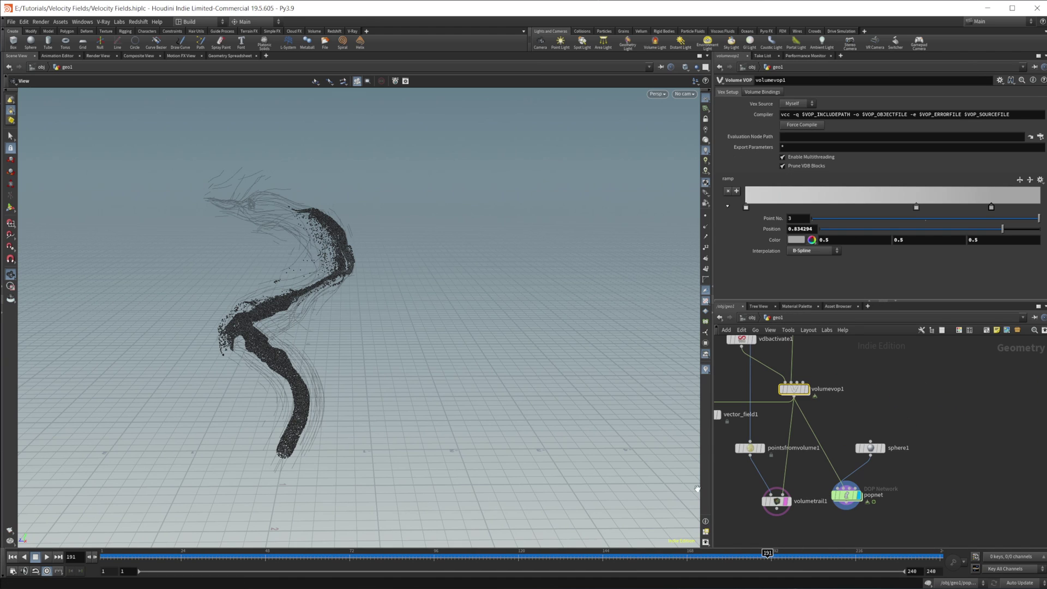
pyautogui.scroll(-3, 807, 516)
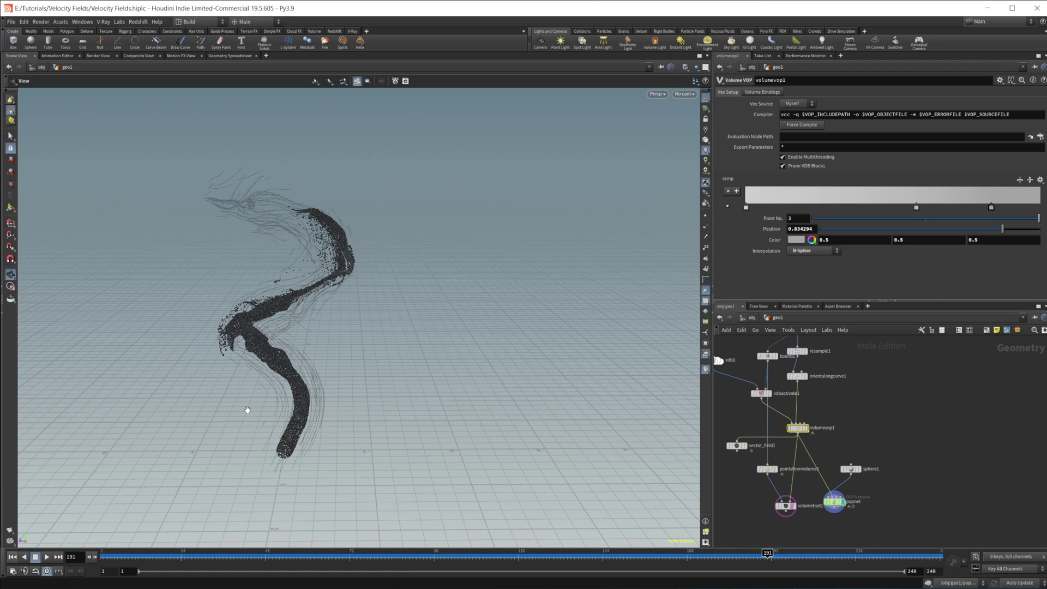
# Examine the frame 191 particle stream from several angles, and review the geometry network and the POP nodes inside popnet.
pyautogui.moveTo(335, 407); pyautogui.dragTo(282, 355)
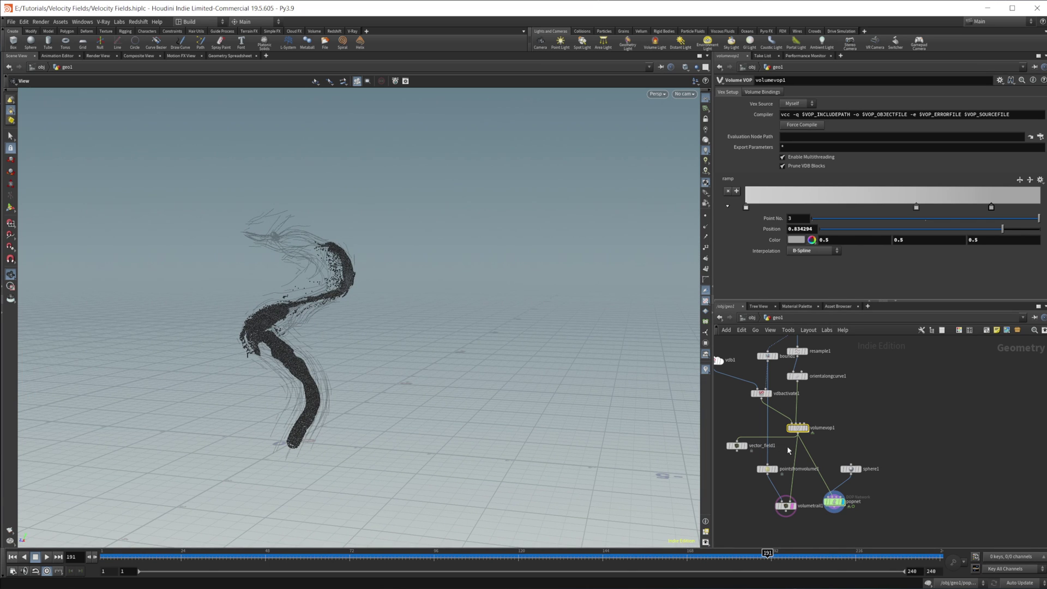
pyautogui.moveTo(334, 360)
pyautogui.mouseDown()
pyautogui.moveTo(295, 351)
pyautogui.moveTo(335, 362)
pyautogui.moveTo(345, 344)
pyautogui.mouseUp()
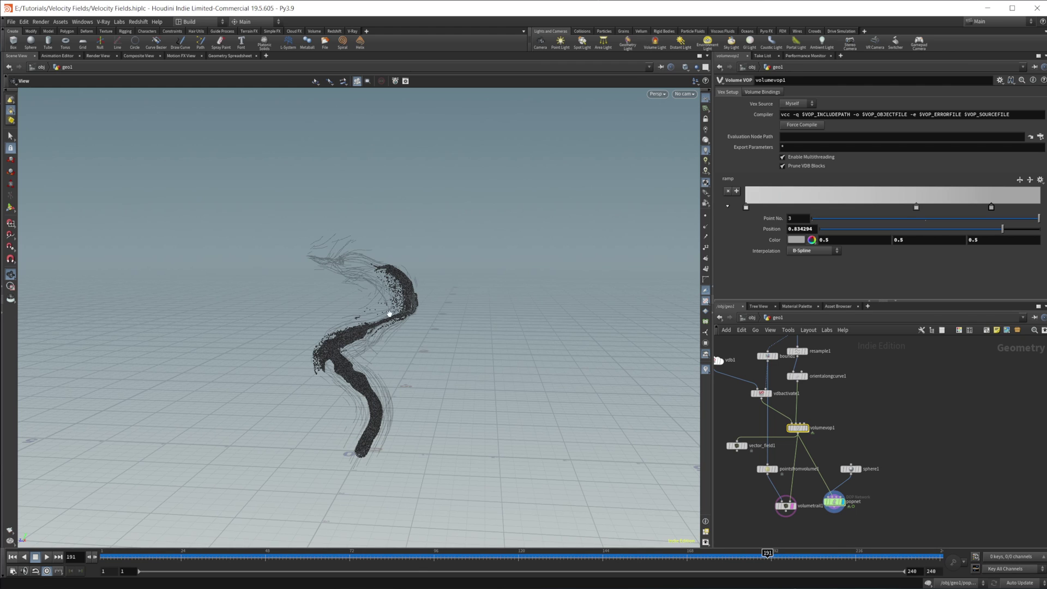
pyautogui.moveTo(845, 403); pyautogui.dragTo(854, 449, button='middle')
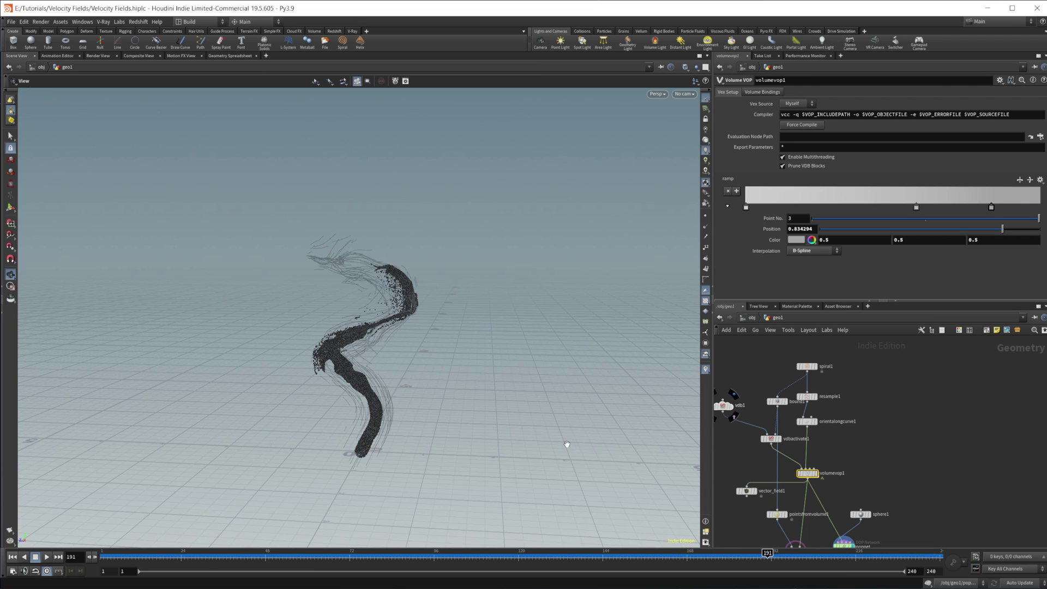
pyautogui.moveTo(412, 393); pyautogui.dragTo(398, 383)
pyautogui.moveTo(893, 454); pyautogui.dragTo(872, 362, button='middle')
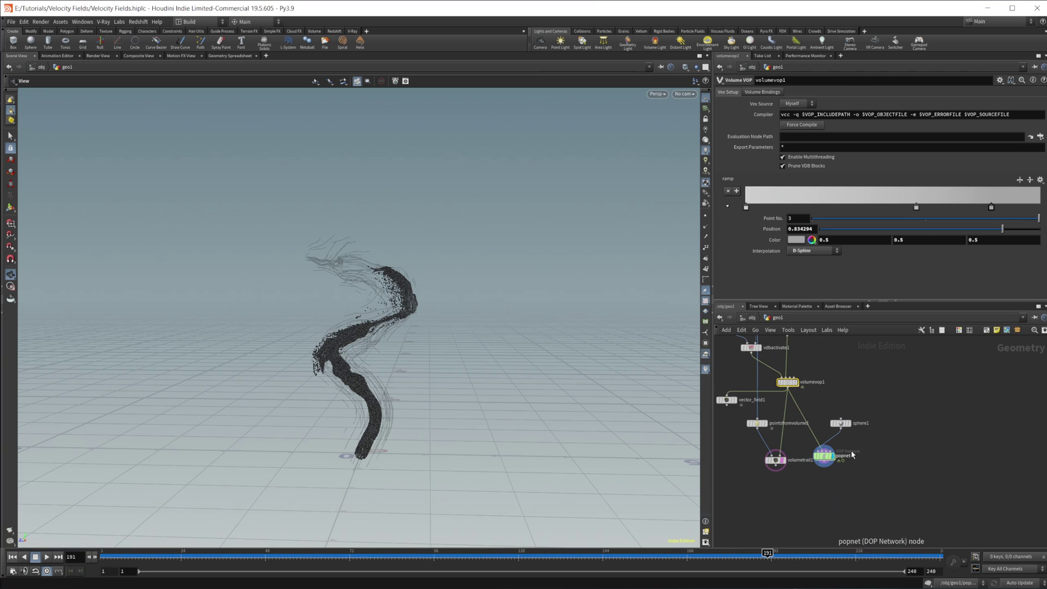
pyautogui.scroll(3, 861, 452)
pyautogui.doubleClick(797, 458)
pyautogui.scroll(-3, 865, 441)
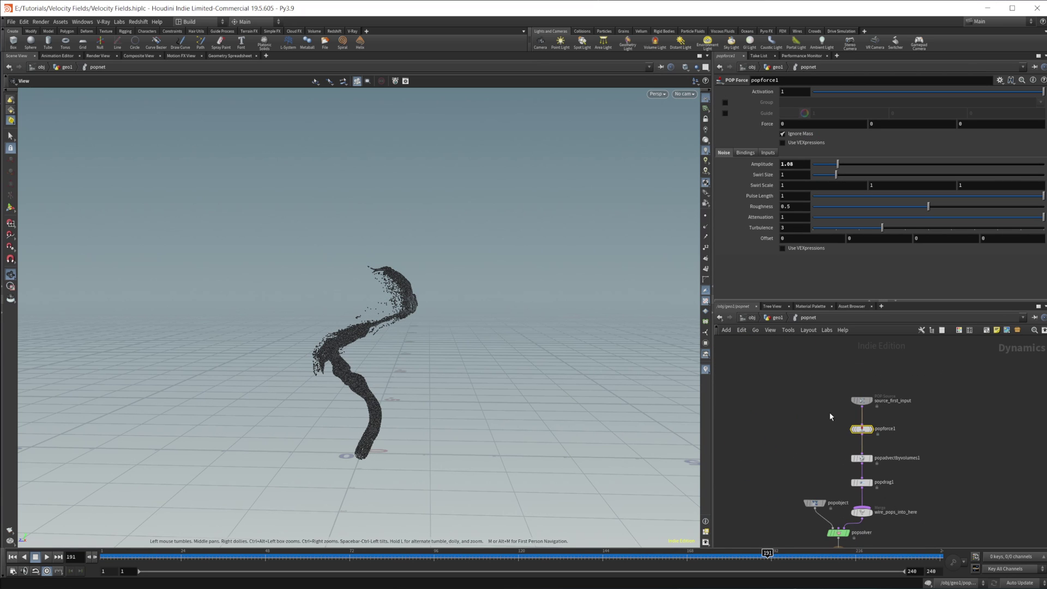
pyautogui.click(777, 319)
pyautogui.scroll(3, 827, 363)
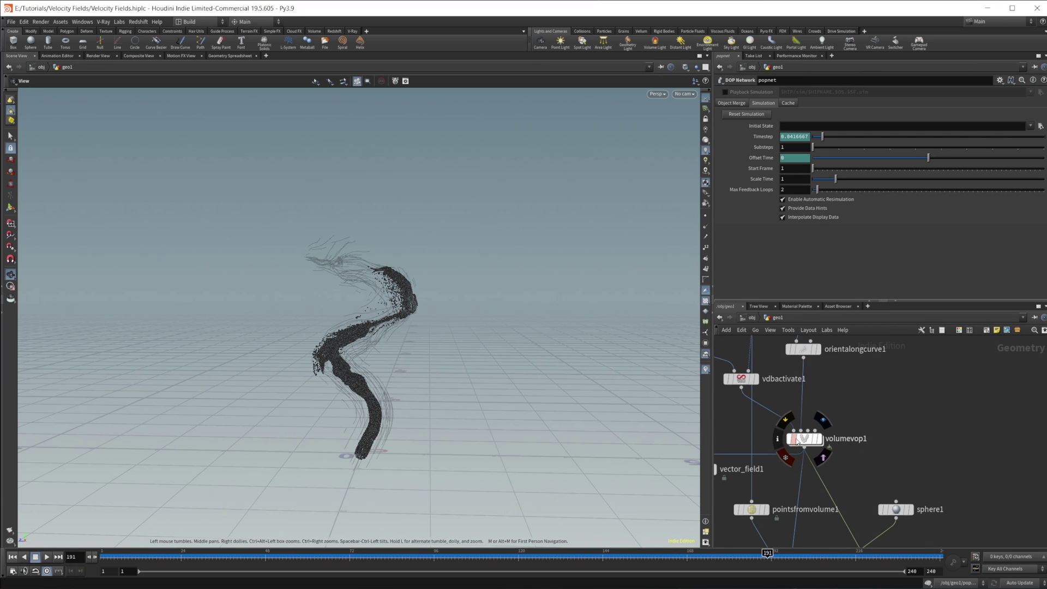
# Inside volumevop1, connect the curl noise output directly to bind1, bypassing the mix node.
pyautogui.doubleClick(801, 438)
pyautogui.scroll(3, 927, 473)
pyautogui.scroll(-3, 927, 473)
pyautogui.moveTo(902, 464); pyautogui.dragTo(841, 460, button='middle')
pyautogui.moveTo(759, 376); pyautogui.dragTo(766, 384, button='middle')
pyautogui.moveTo(747, 370); pyautogui.dragTo(998, 402)
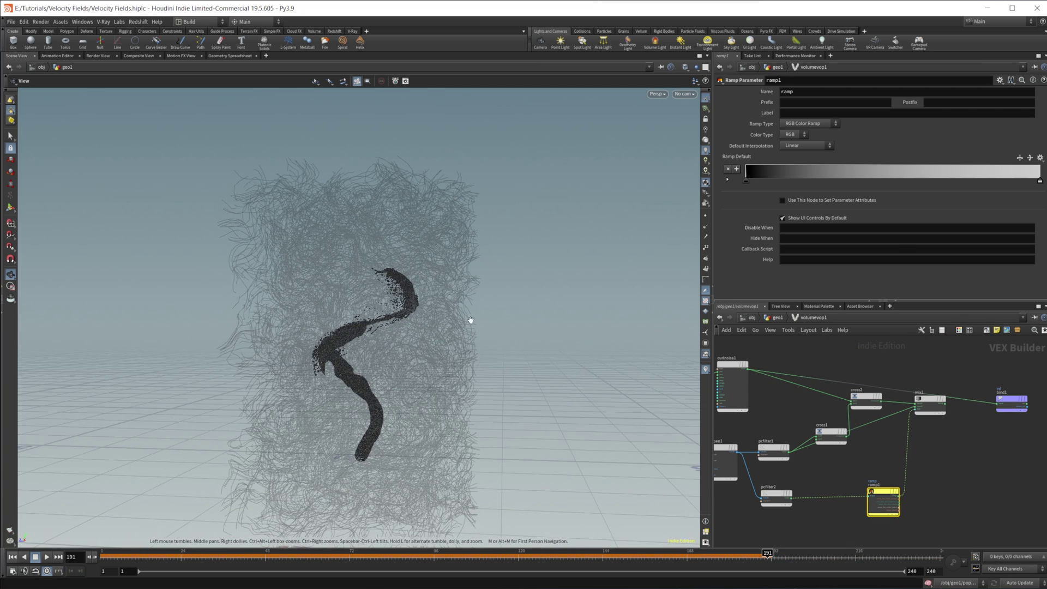
# Replay the particle simulation from frame 1, stop it at frame 66, and inspect how the particles spread through the noise field.
pyautogui.click(12, 556)
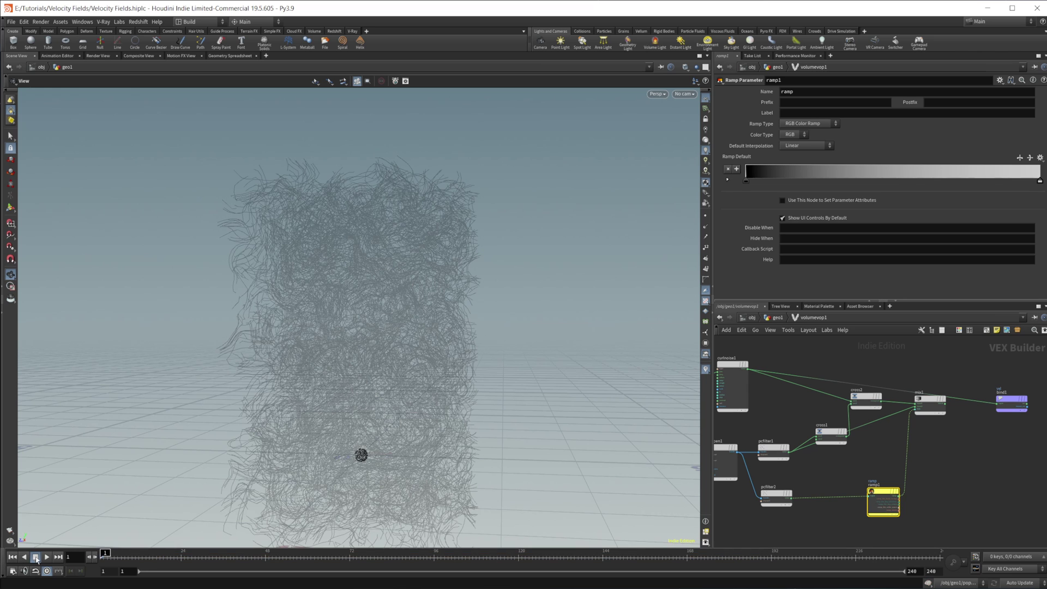
pyautogui.click(47, 557)
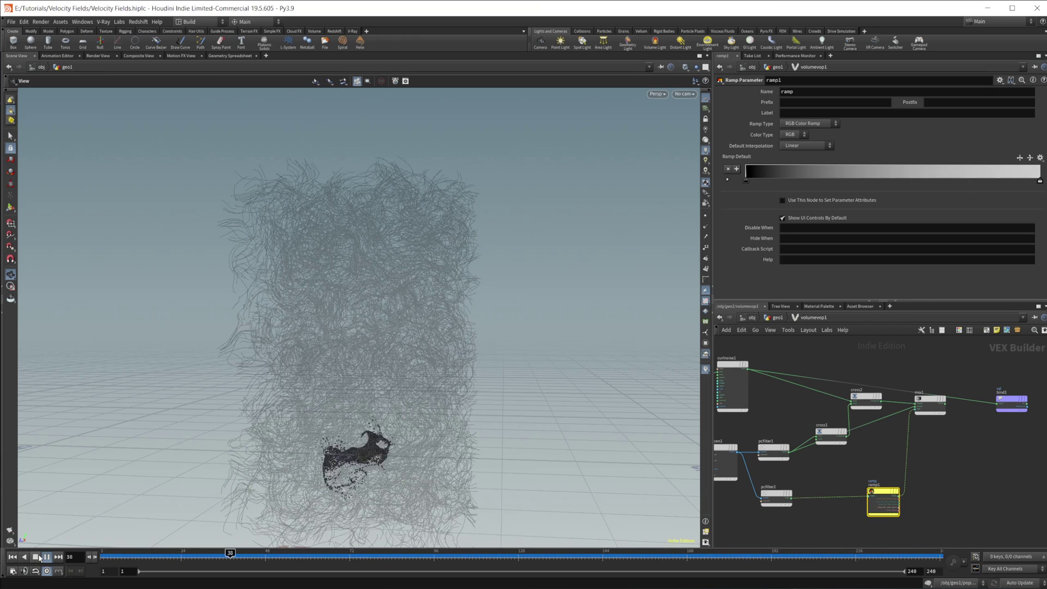
pyautogui.click(36, 556)
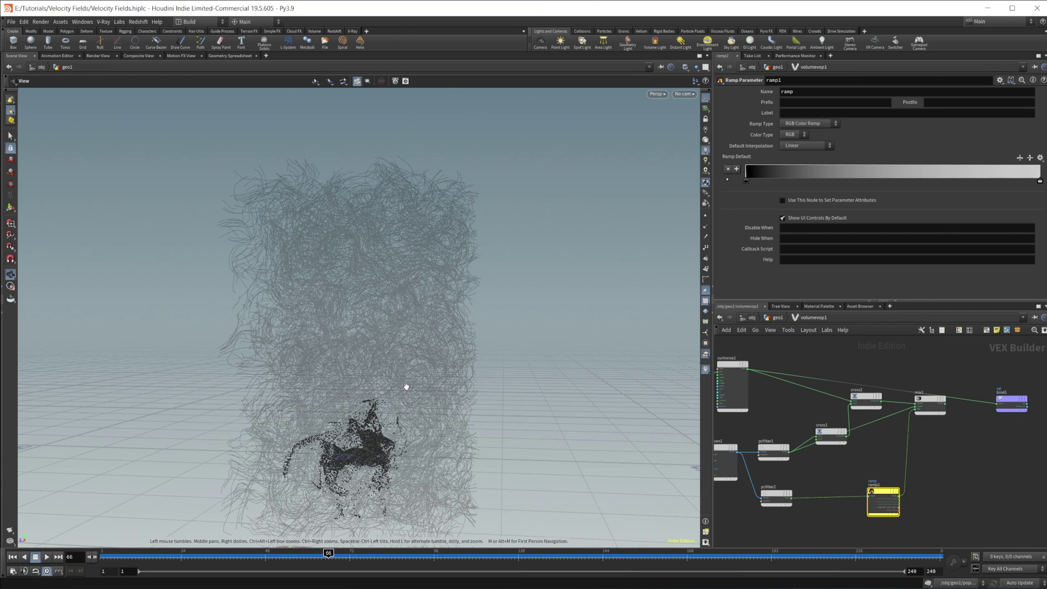
pyautogui.moveTo(402, 386); pyautogui.dragTo(456, 400)
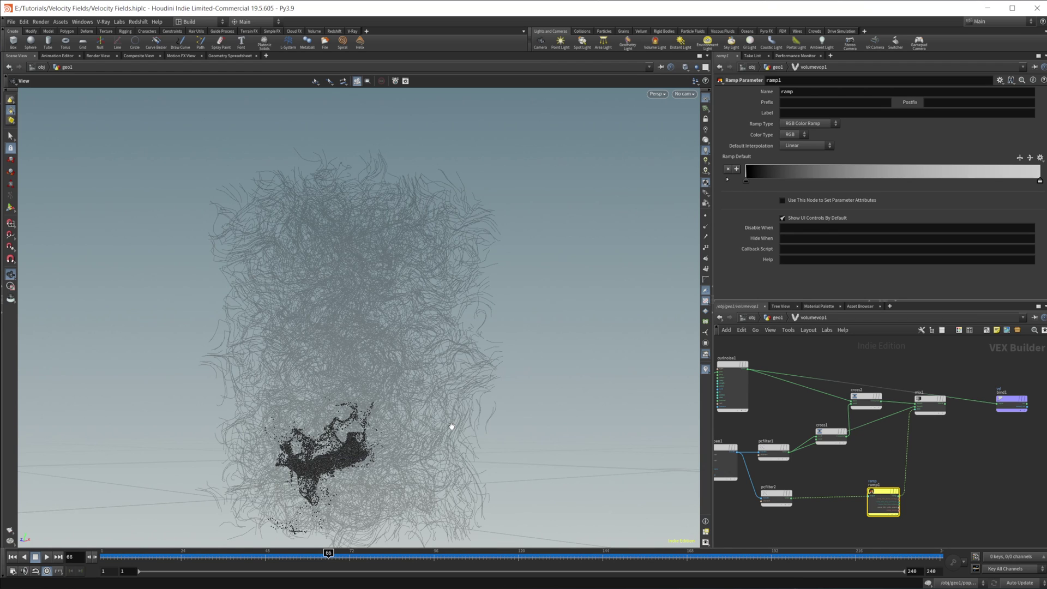
# At object level, turn on display of the Vector_Fields geometry and open its node network around popnet1.
pyautogui.click(752, 318)
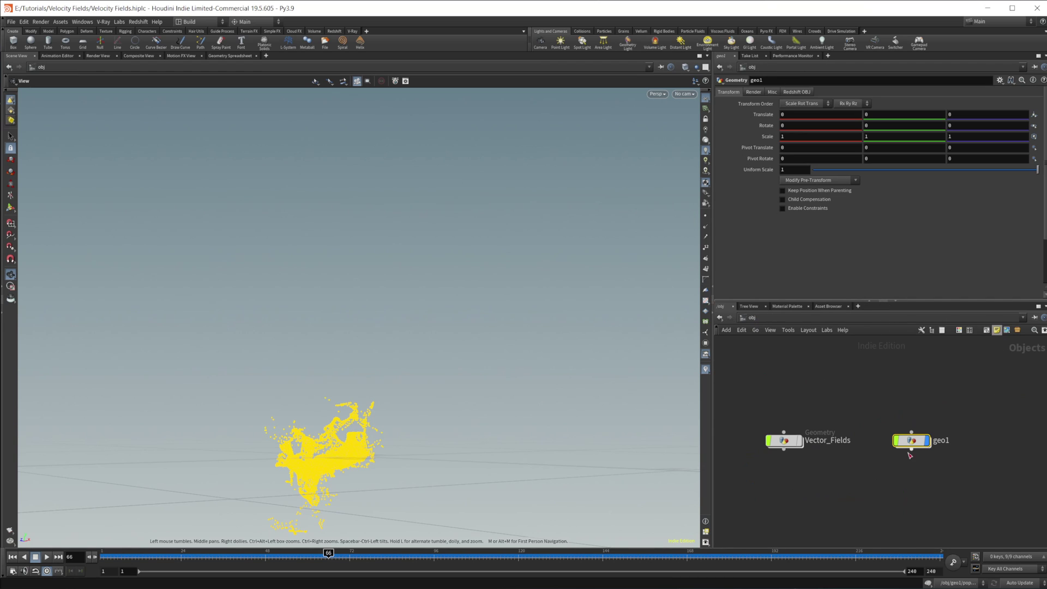
pyautogui.click(800, 440)
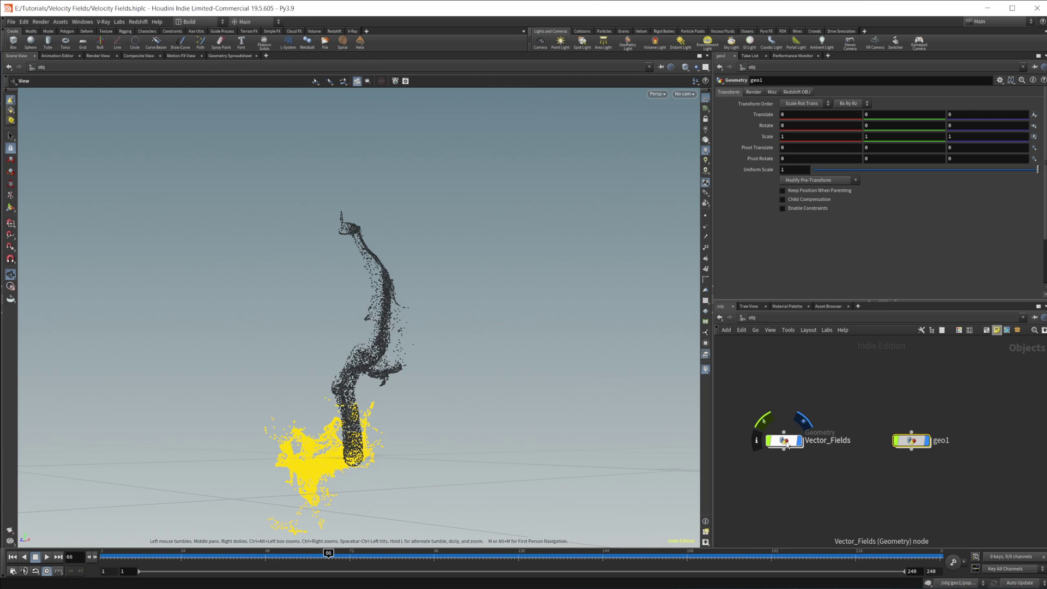
pyautogui.doubleClick(785, 440)
pyautogui.scroll(-4, 900, 462)
pyautogui.moveTo(900, 462); pyautogui.dragTo(893, 441, button='middle')
pyautogui.scroll(5, 886, 464)
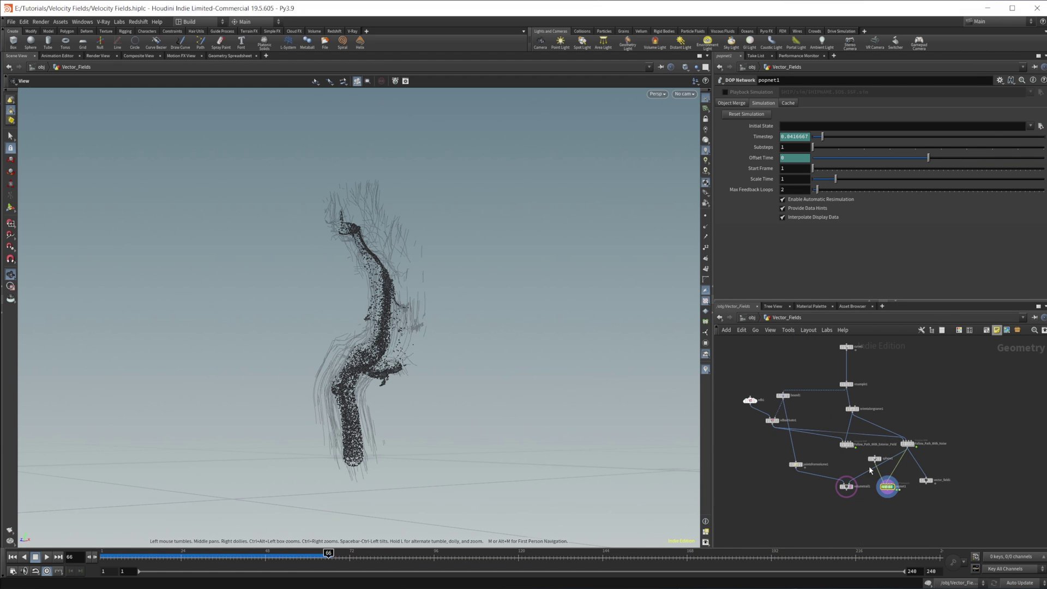
pyautogui.moveTo(895, 492)
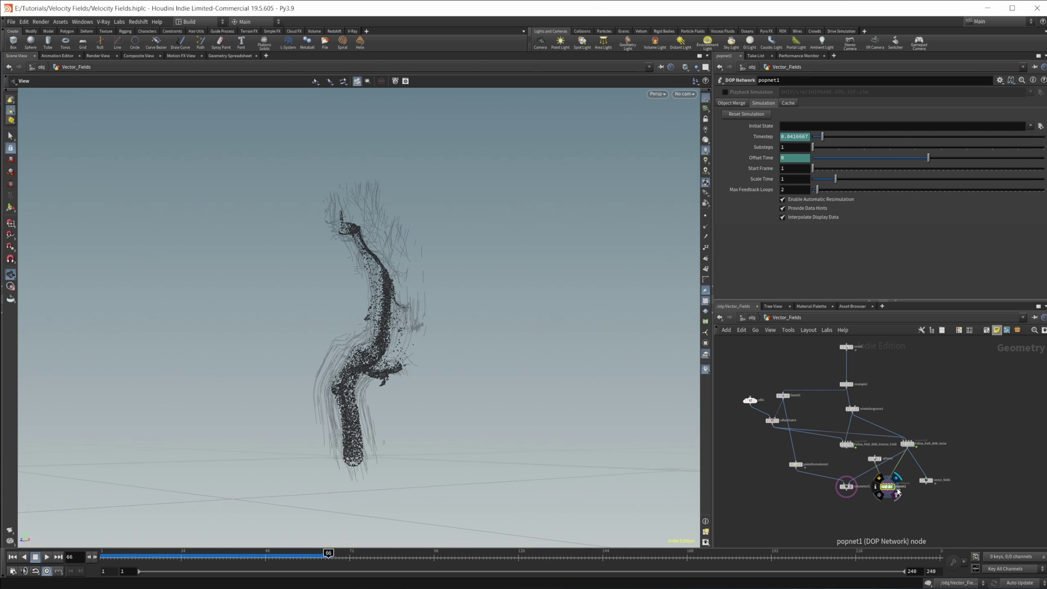
pyautogui.scroll(3, 956, 464)
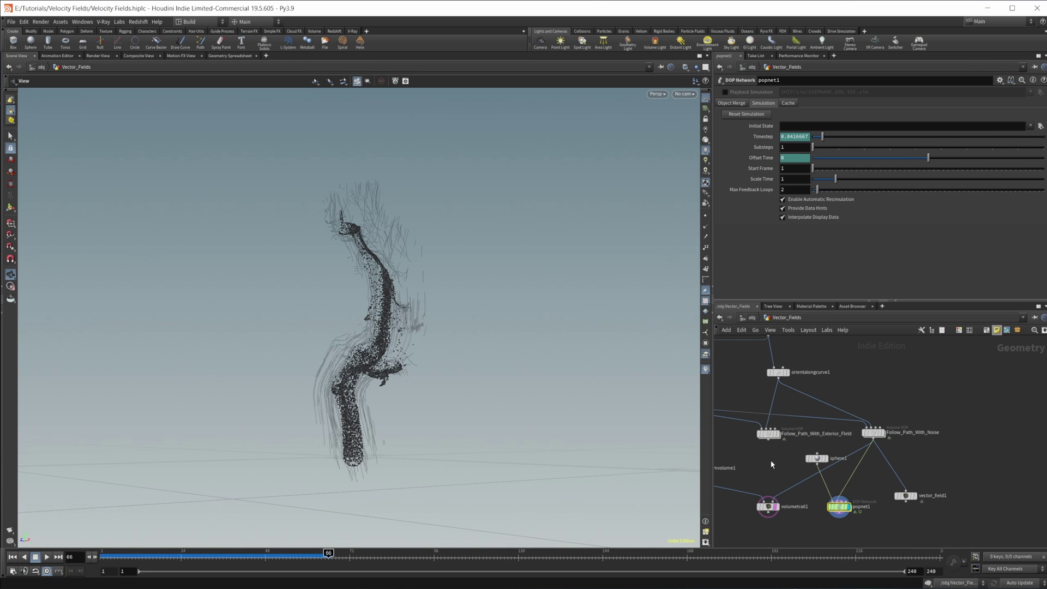
# Feed volumetrail1 from Follow_Path_With_Exterior_Field, display volumetrail1, and inspect the velocity trails.
pyautogui.moveTo(769, 442); pyautogui.dragTo(769, 499)
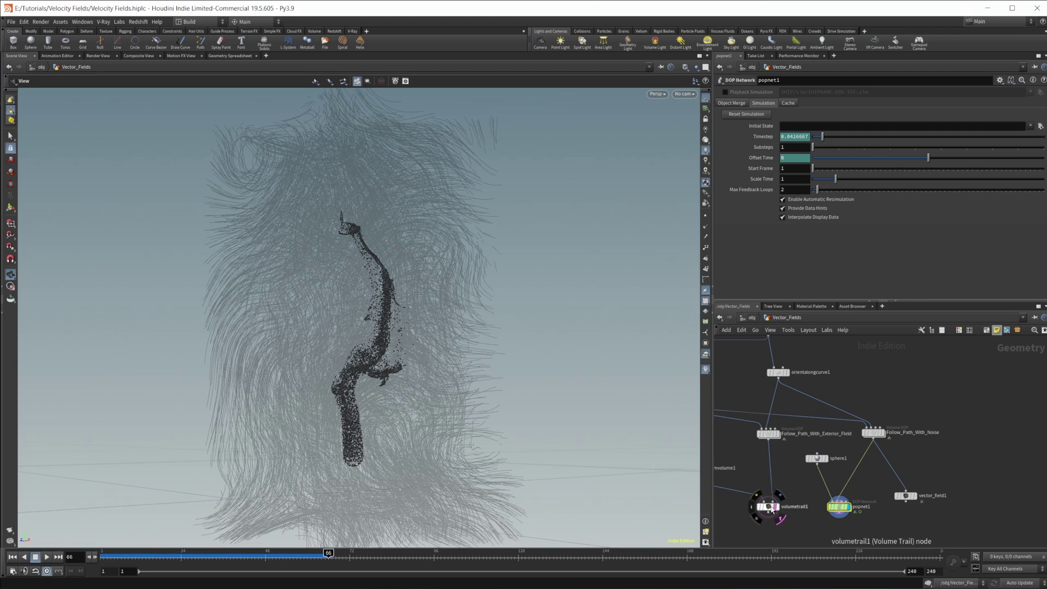
pyautogui.click(780, 495)
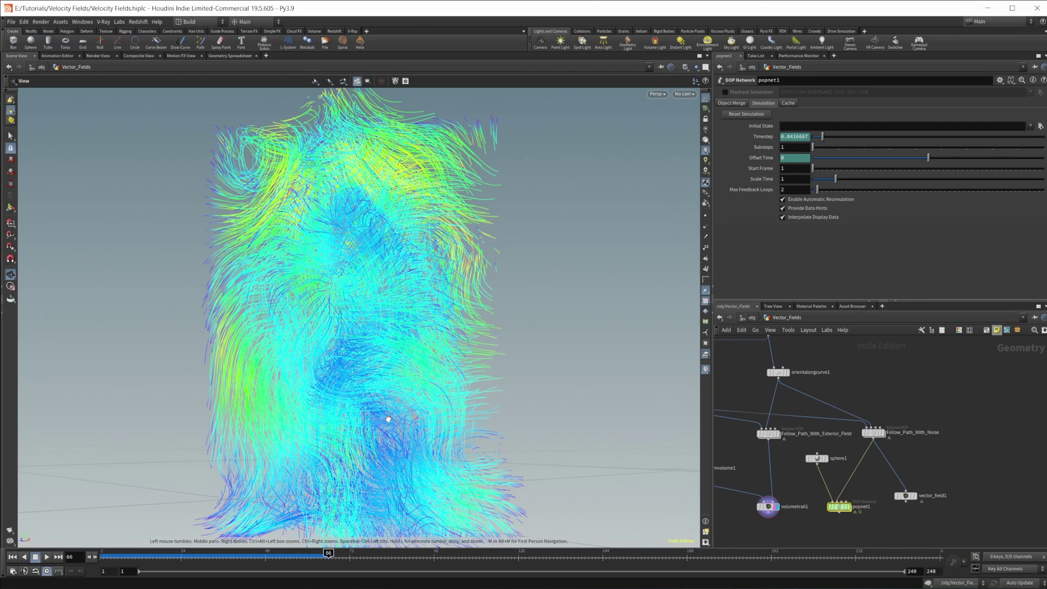
pyautogui.moveTo(388, 429); pyautogui.dragTo(394, 475)
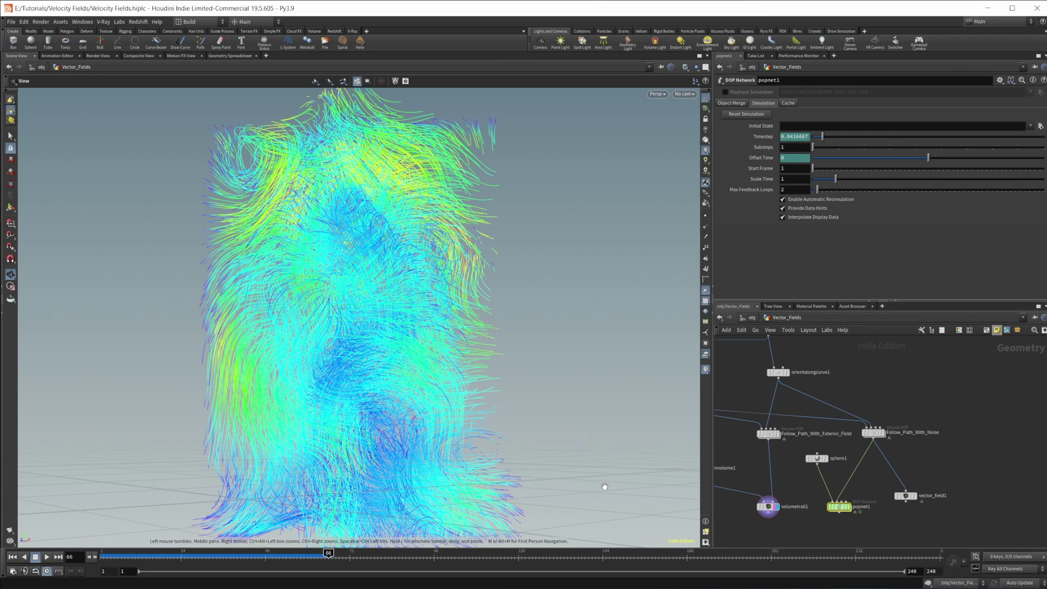
pyautogui.moveTo(384, 425); pyautogui.dragTo(388, 431)
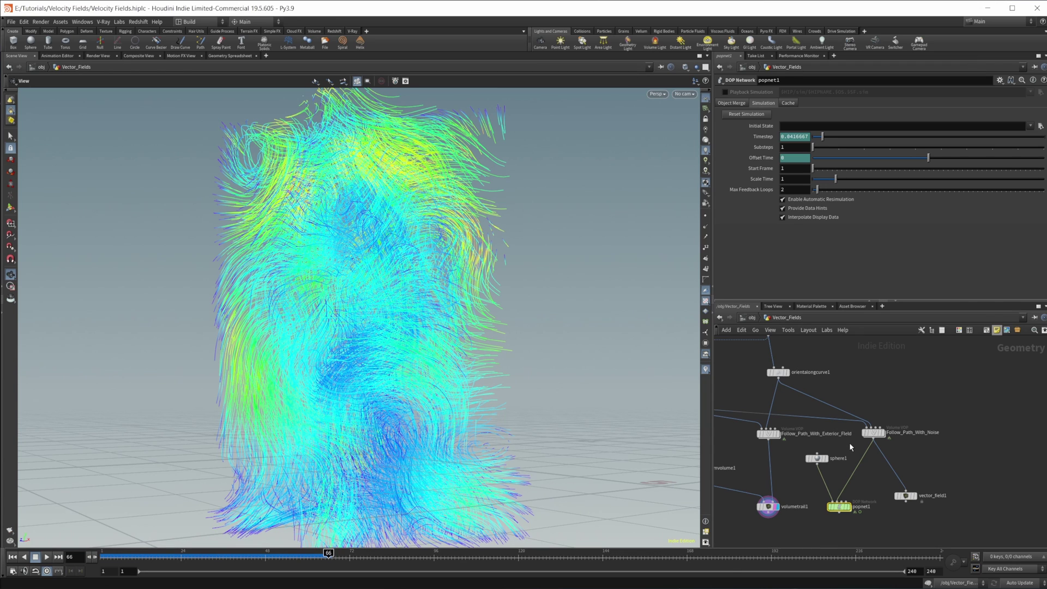
pyautogui.scroll(-1, 850, 443)
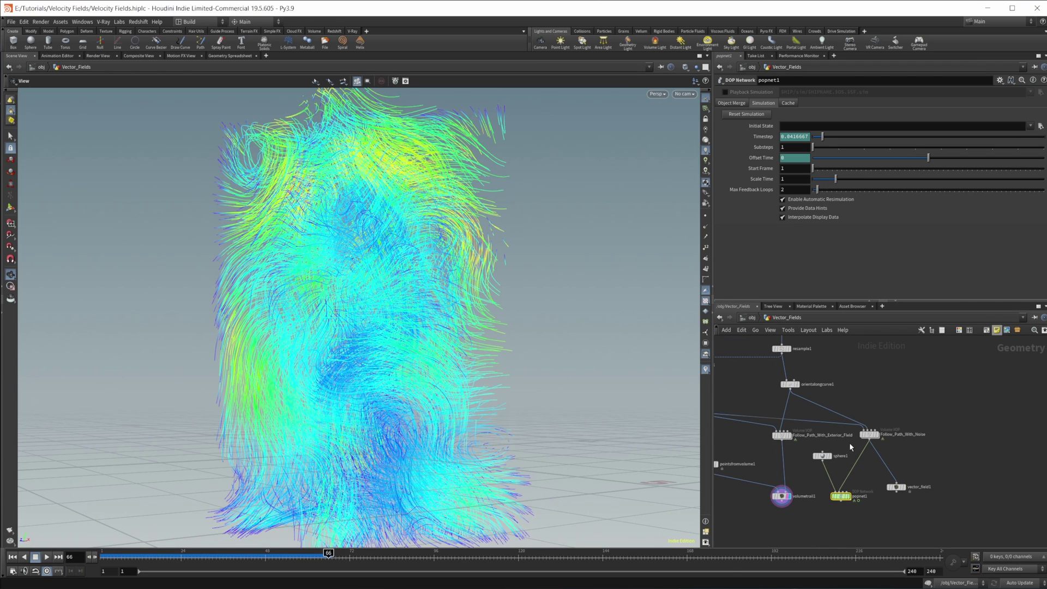